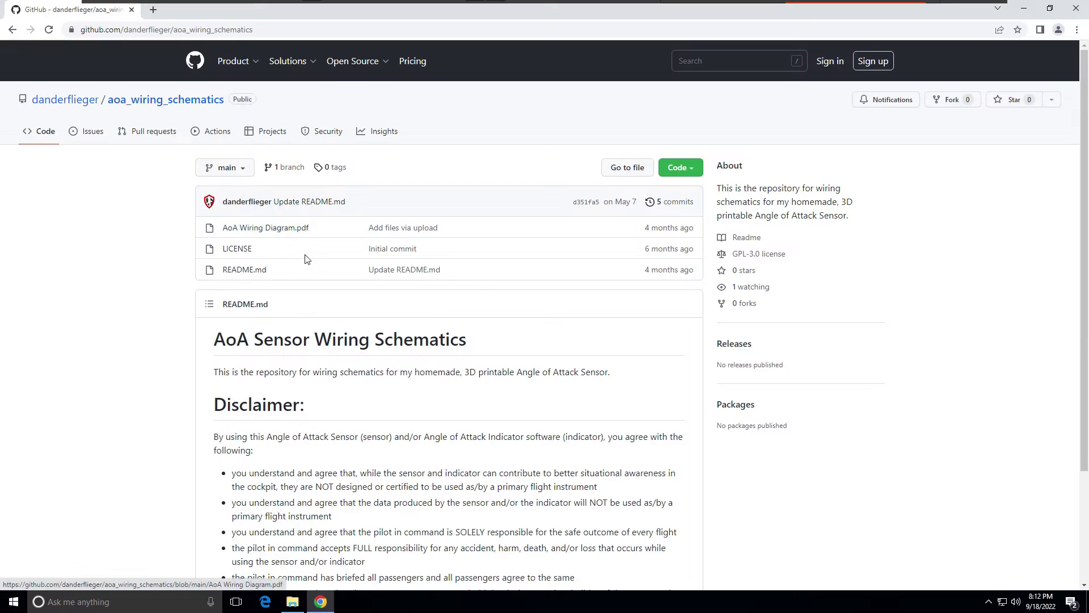
Step: Open AoA Wiring Diagram.pdf in the aoa_wiring_schematics repository and examine the sensor, Arduino, LED, switch and battery wiring
click(254, 230)
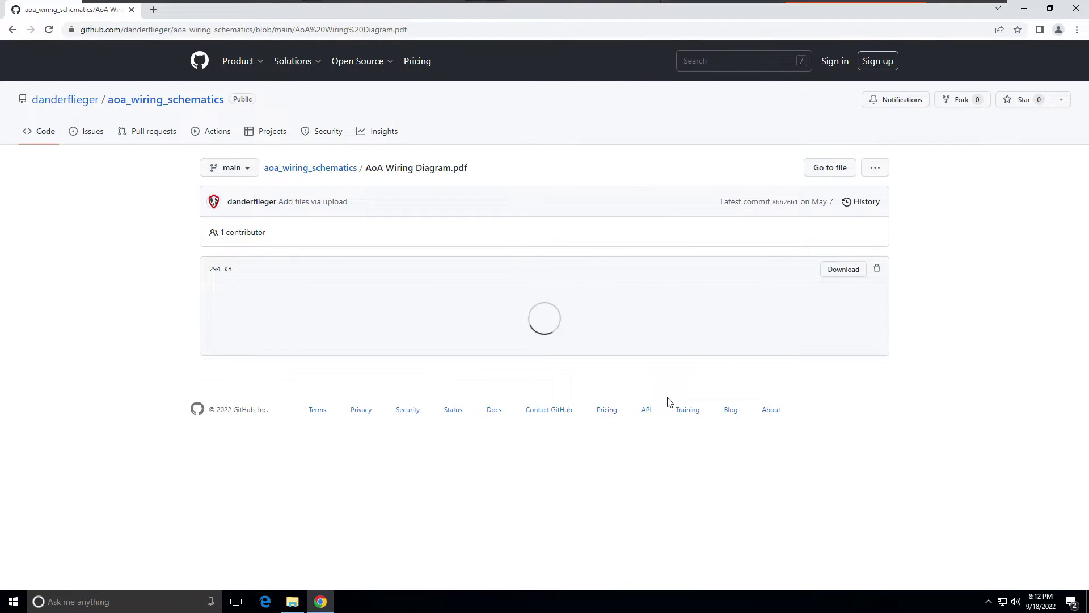
scroll(825, 409, down, 6)
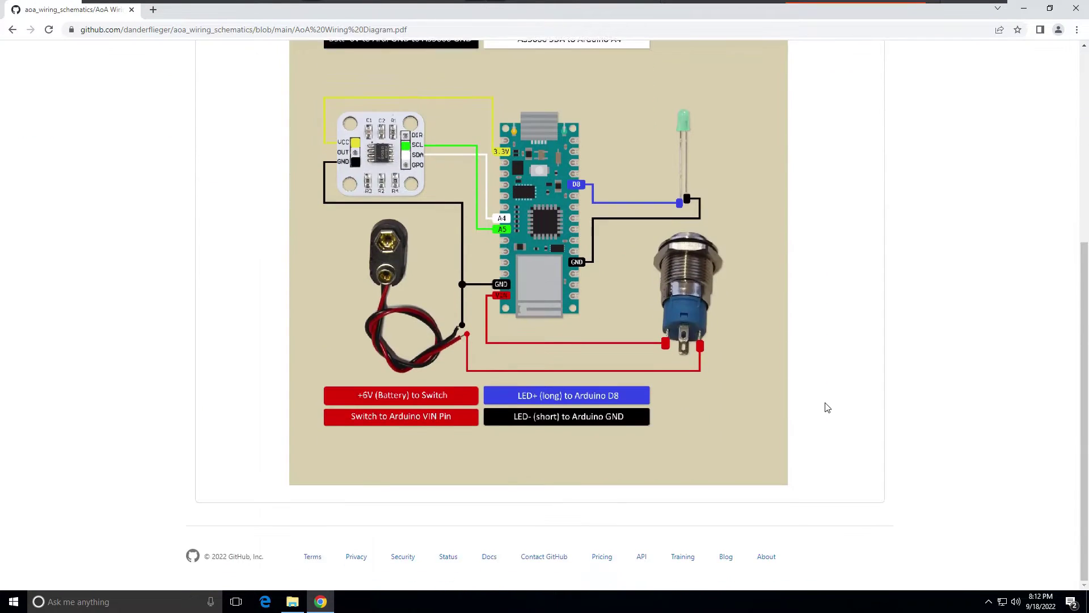
scroll(794, 375, up, 3)
scroll(848, 347, up, 3)
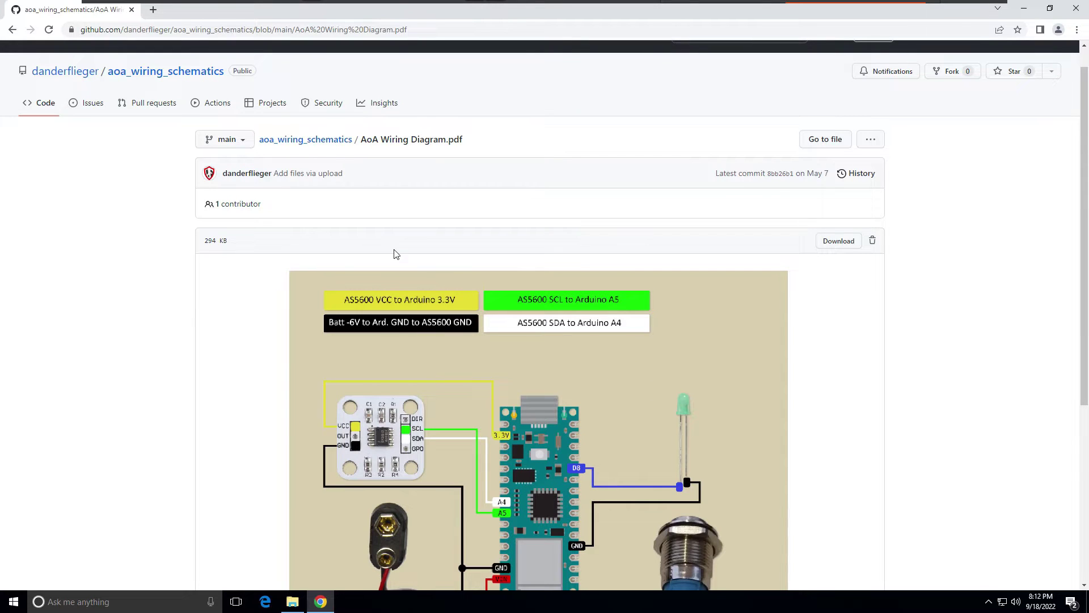
click(243, 145)
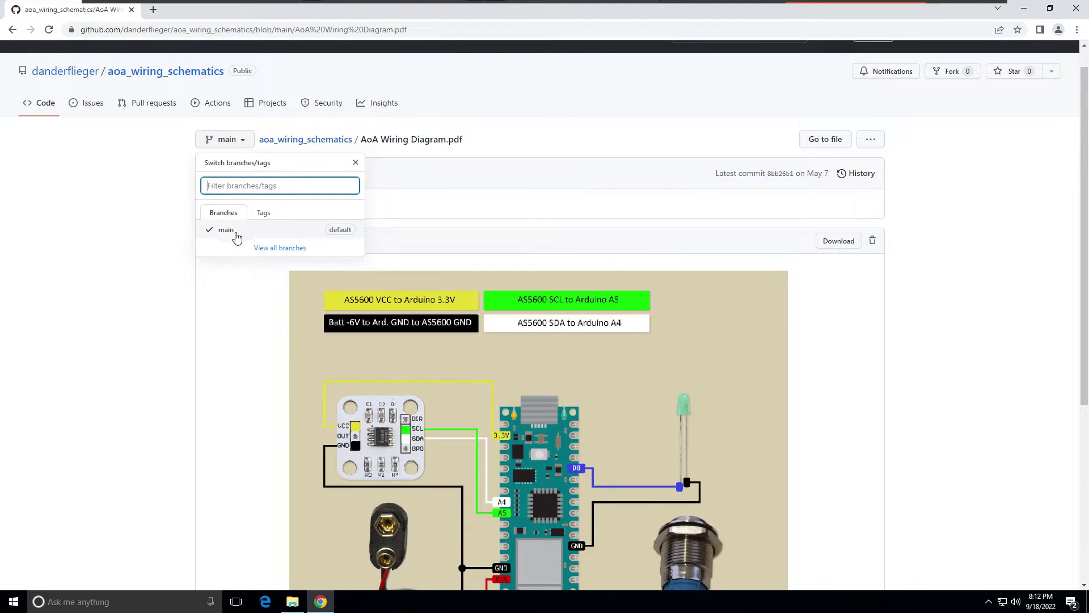
click(67, 140)
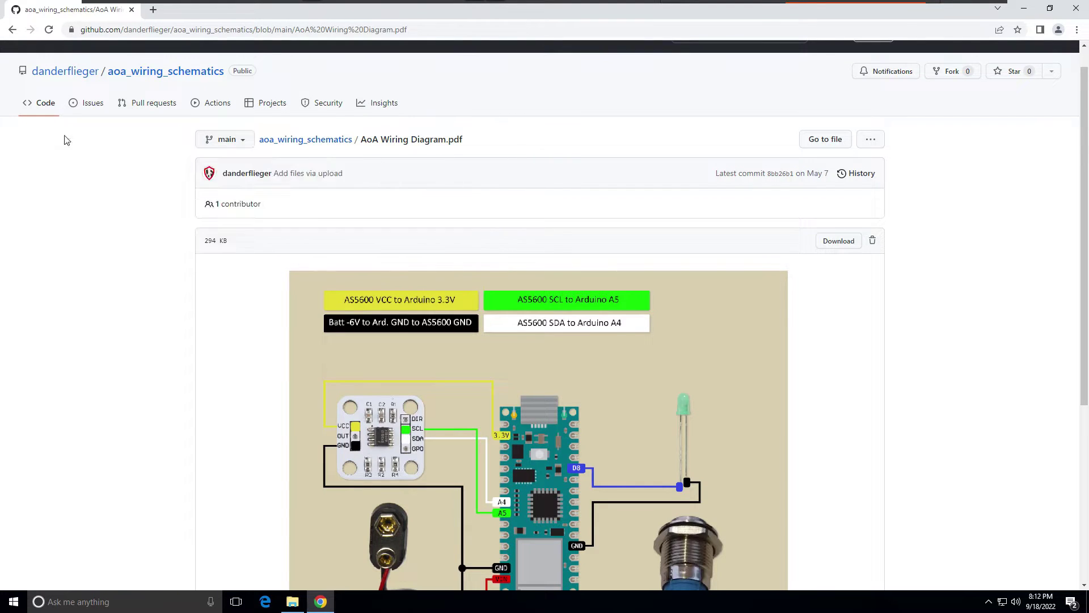
Step: Return to the profile's repositories, open AngleOfAttackSensor_1.0.ino in the aoa_arduino repository, and read through the sensor code
click(12, 30)
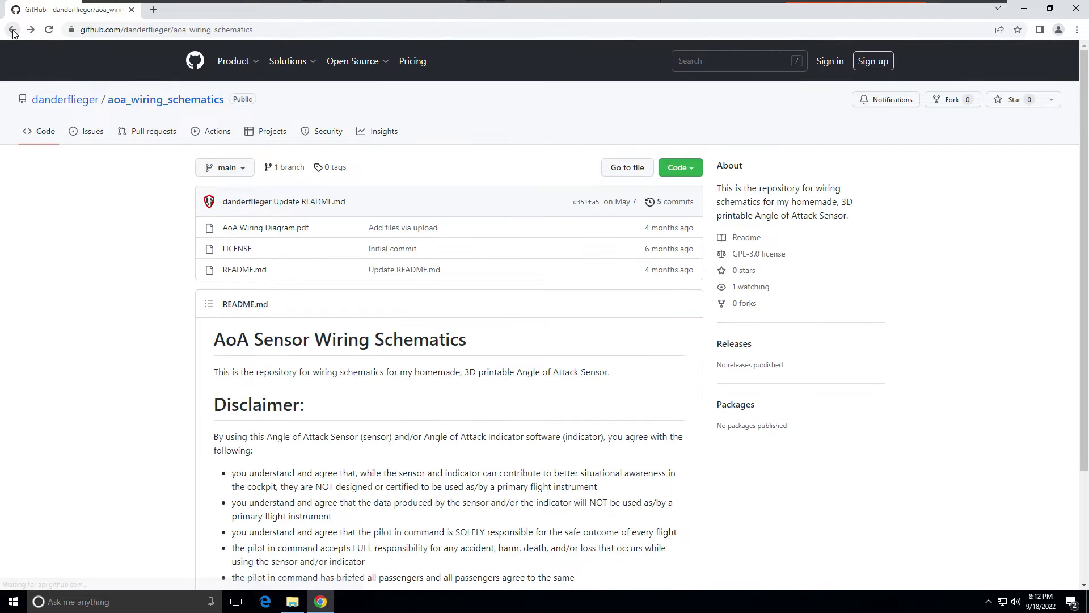
click(19, 32)
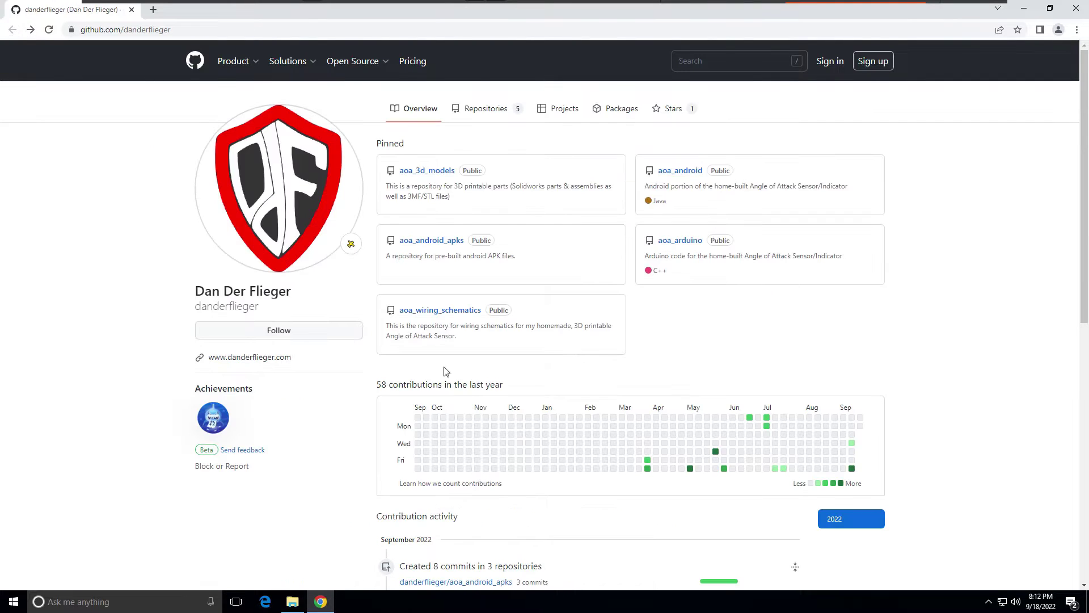
click(686, 241)
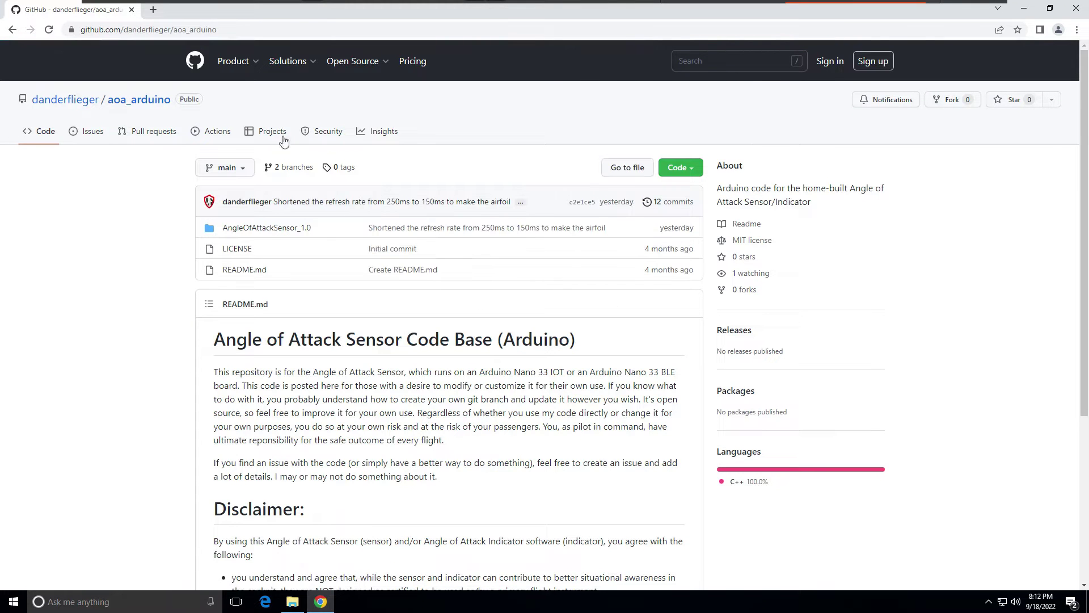
click(238, 167)
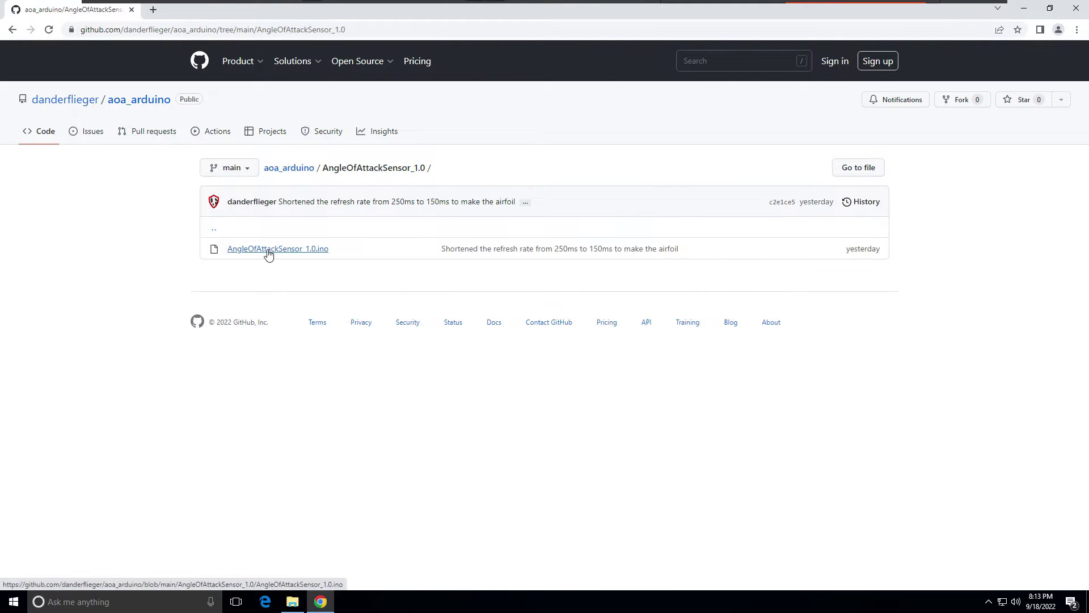
click(273, 250)
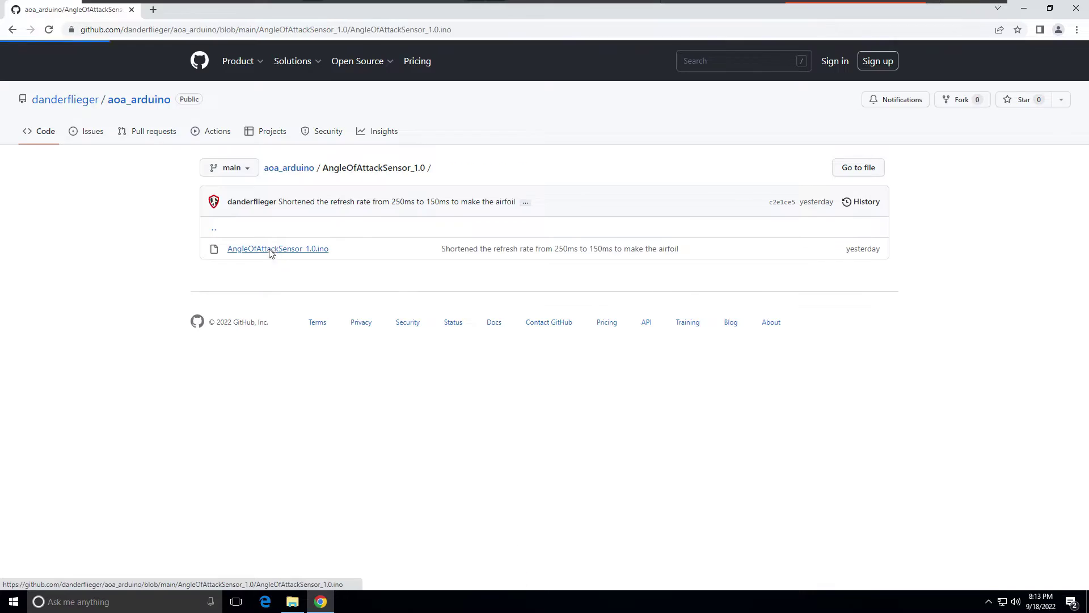
scroll(522, 390, down, 20)
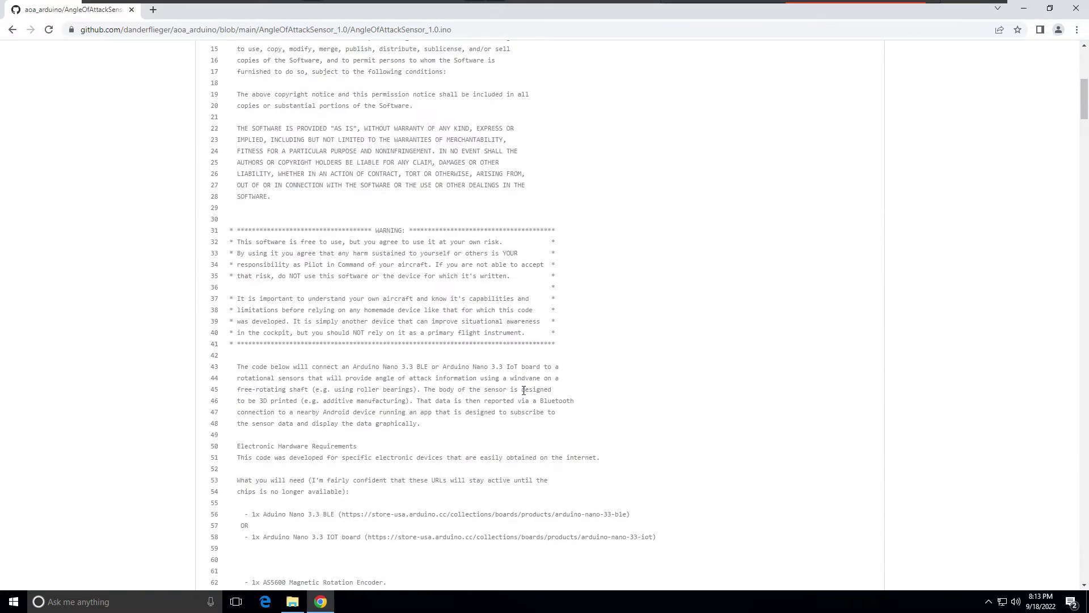
scroll(526, 395, down, 20)
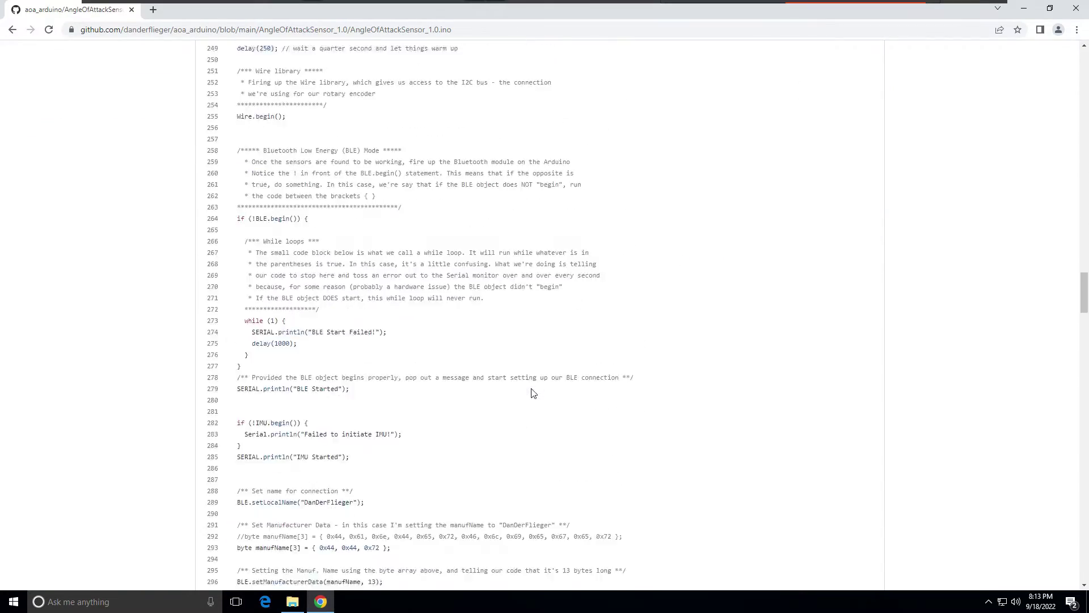
scroll(540, 391, down, 15)
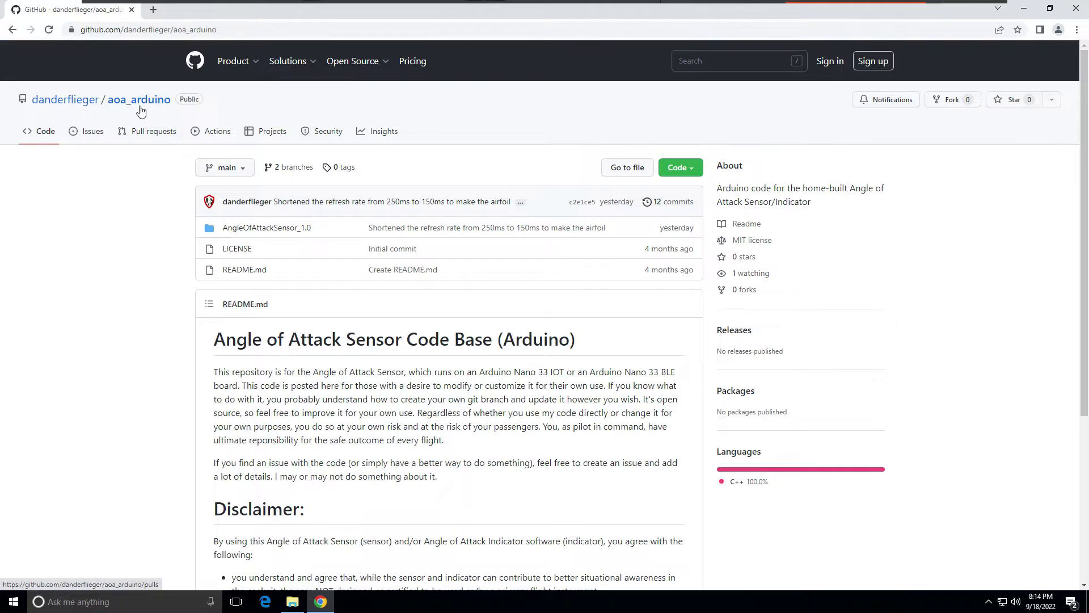
Step: Download AoA_Android.apk from the profile's aoa_android_apks repository and show the downloaded file in its folder
click(70, 101)
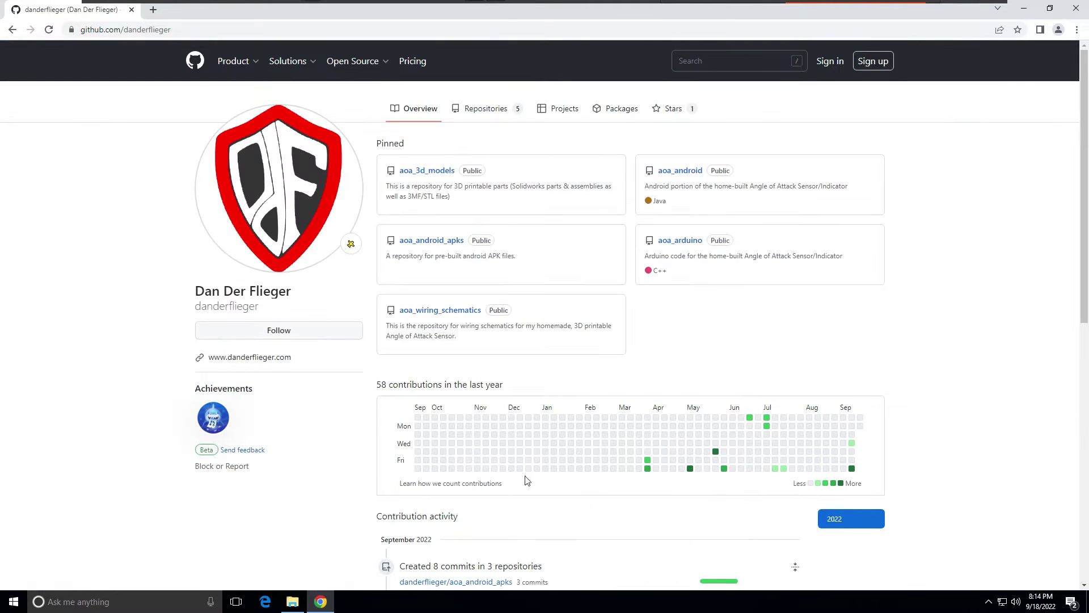
click(427, 244)
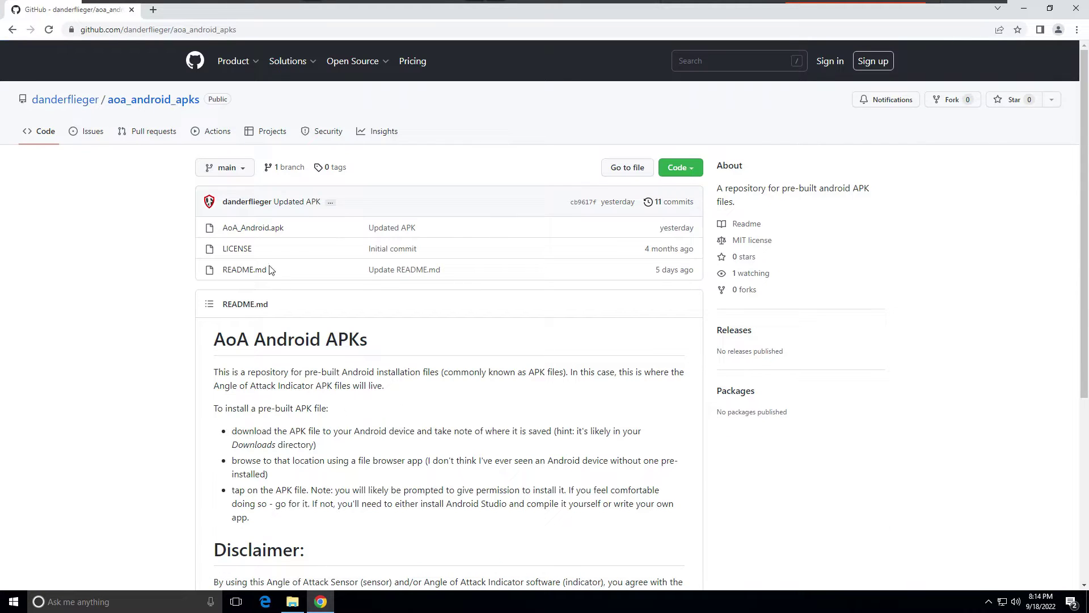
click(251, 230)
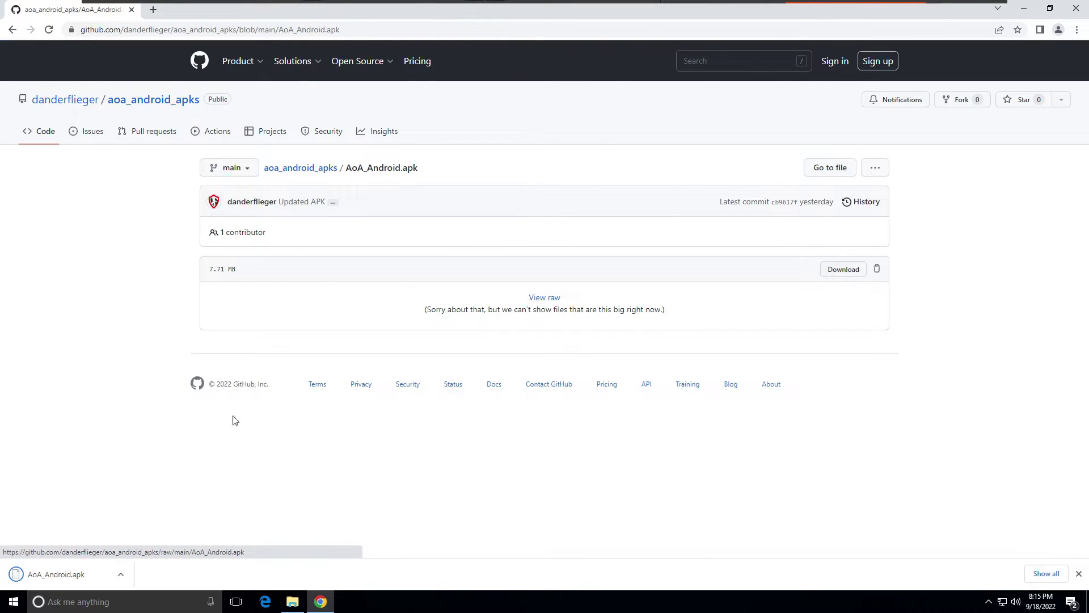
click(120, 574)
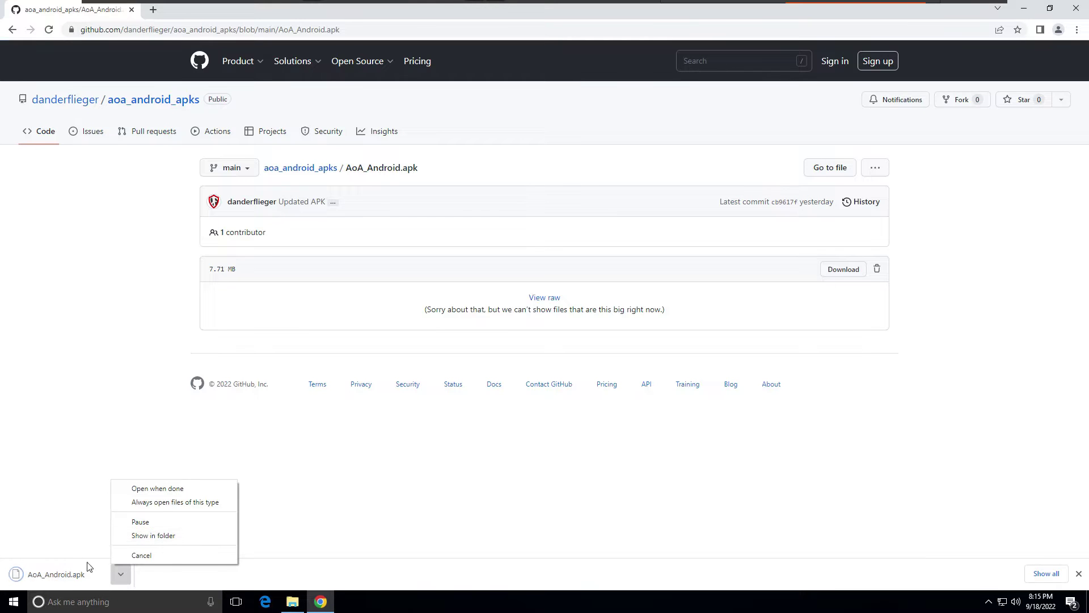
click(147, 537)
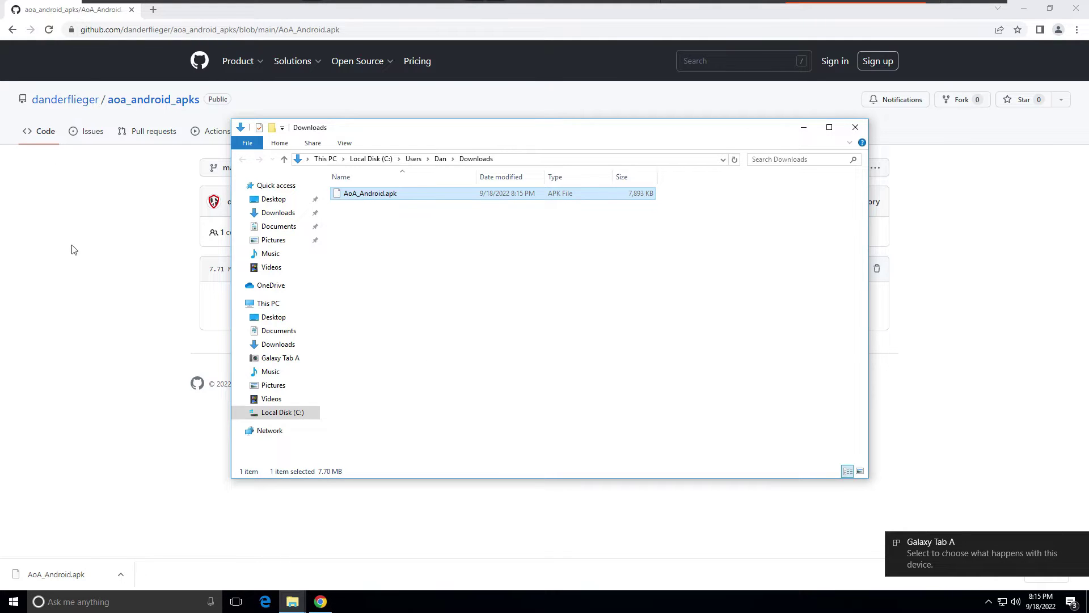
Step: Browse to the connected Galaxy Tab A in File Explorer and arrange the two Explorer windows so both are accessible
click(242, 359)
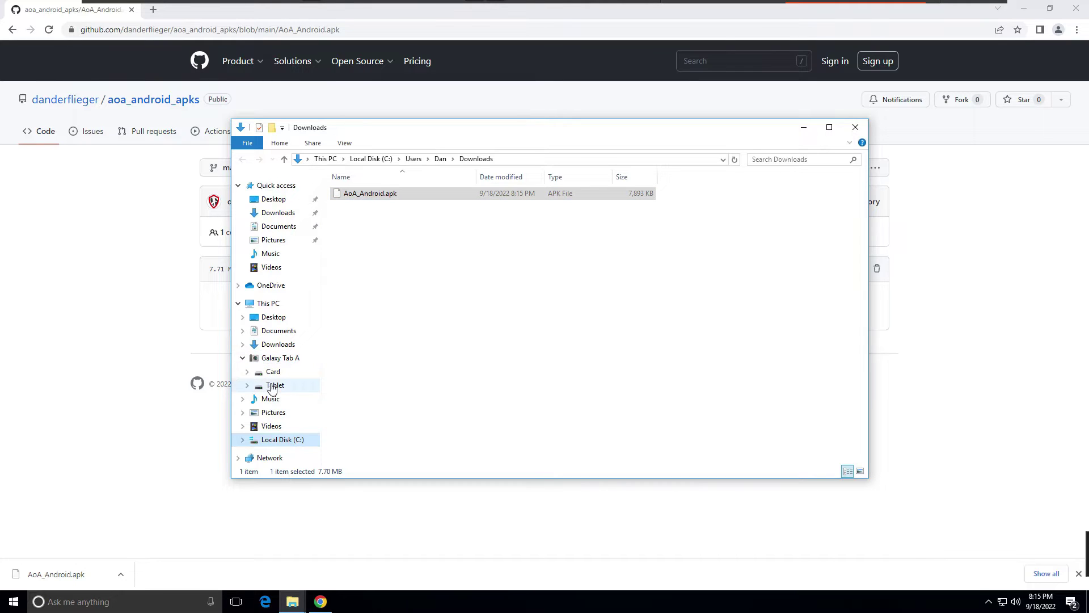
click(274, 358)
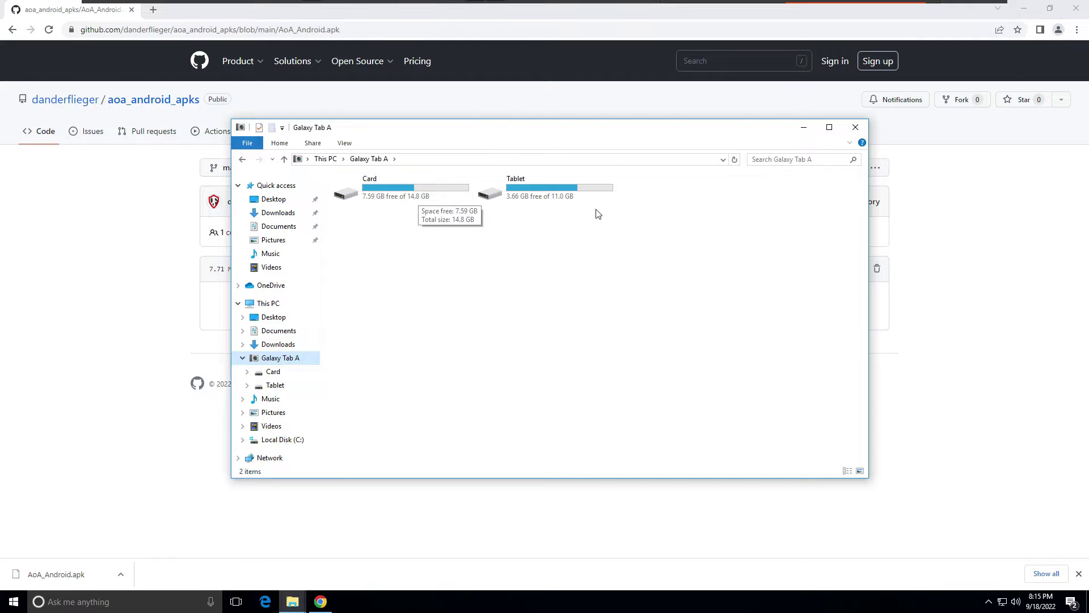
drag(518, 138, 651, 159)
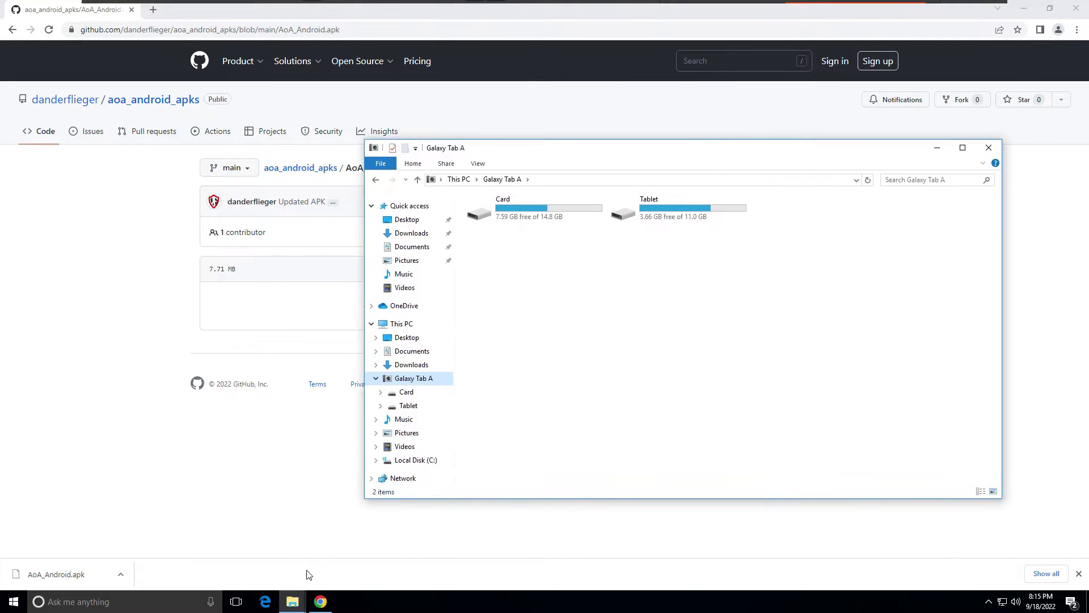
click(292, 601)
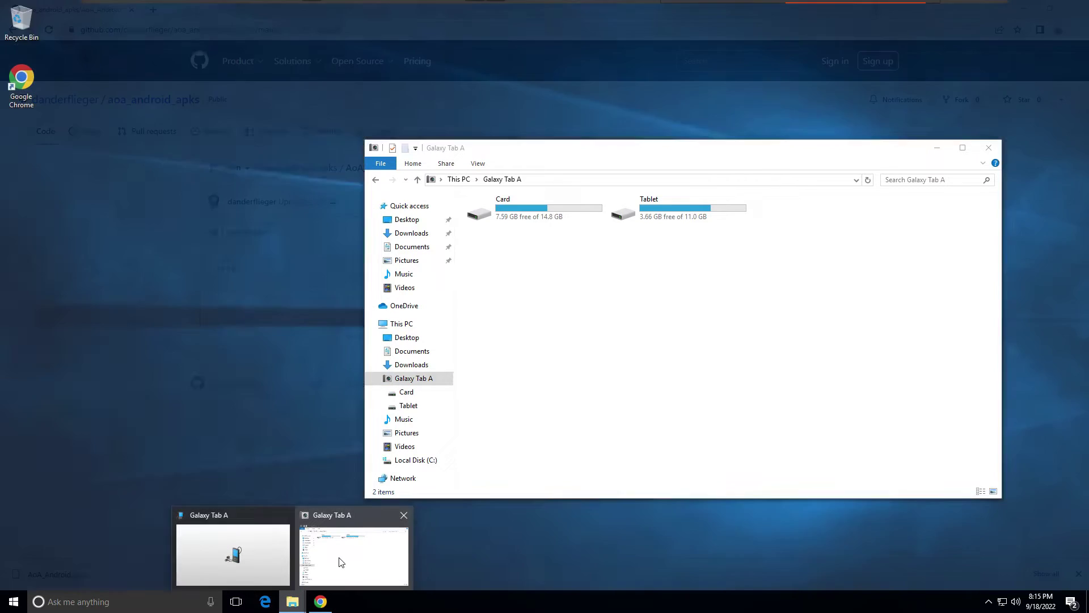
mouse_move(213, 537)
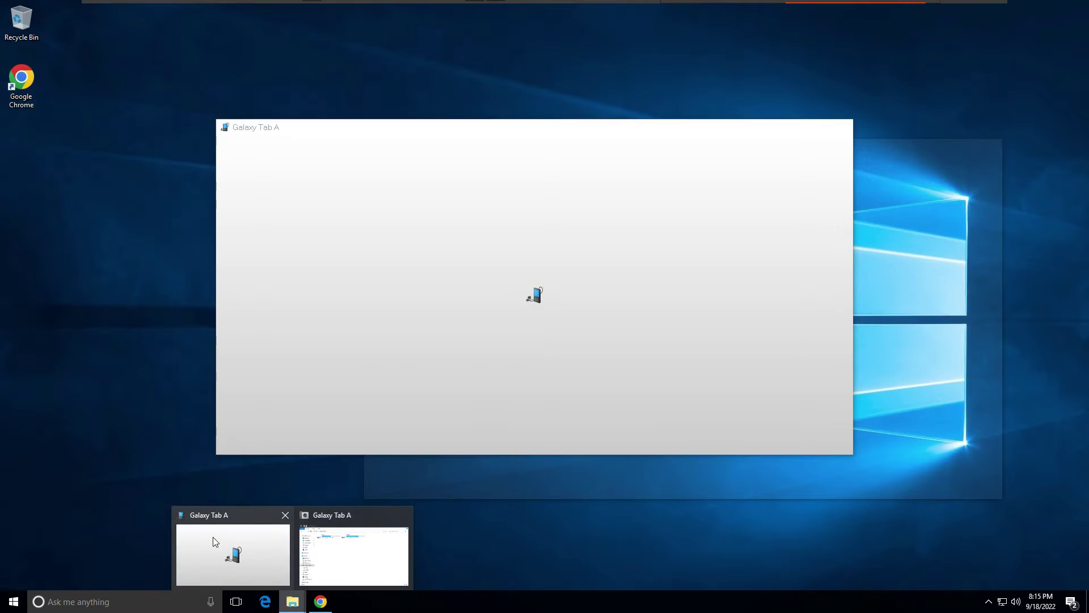
click(214, 541)
drag(581, 146, 416, 144)
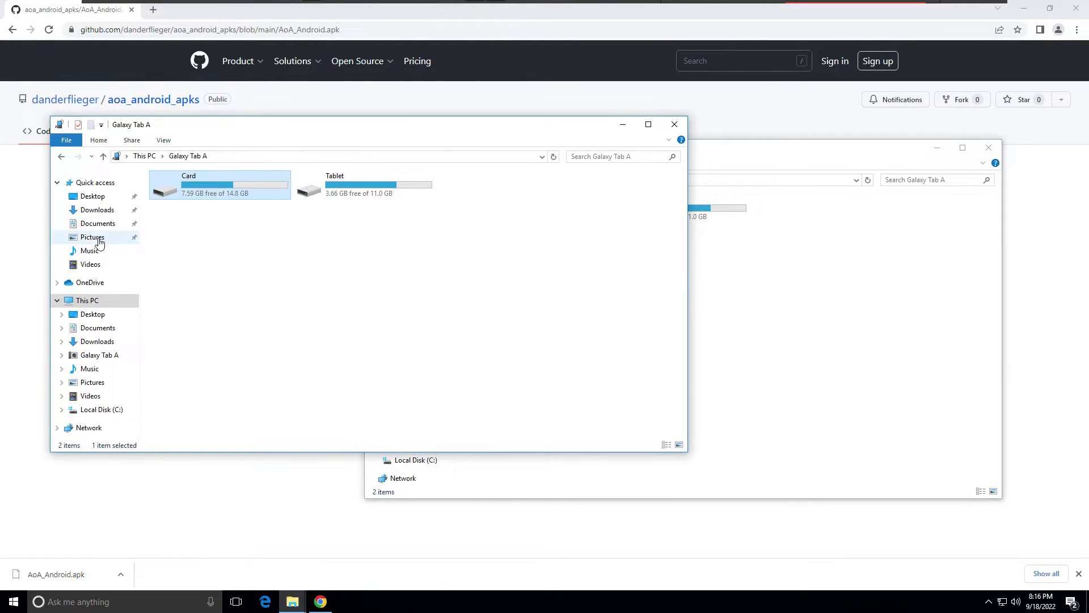
Step: Show the computer's Downloads folder in one Explorer window and the Galaxy Tab A's Tablet > Download folder in the other
click(101, 211)
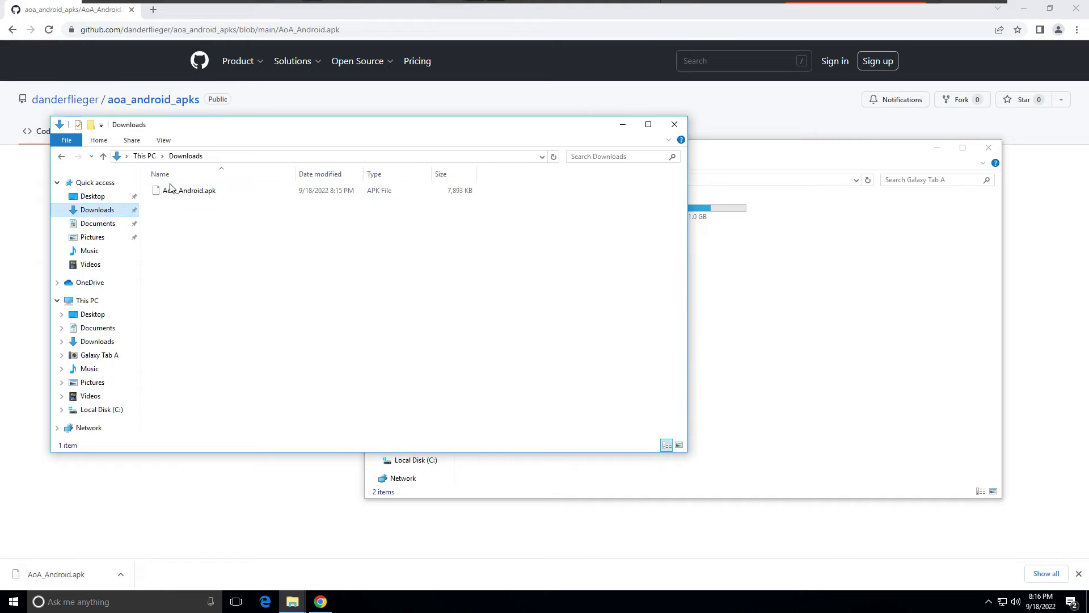
click(711, 166)
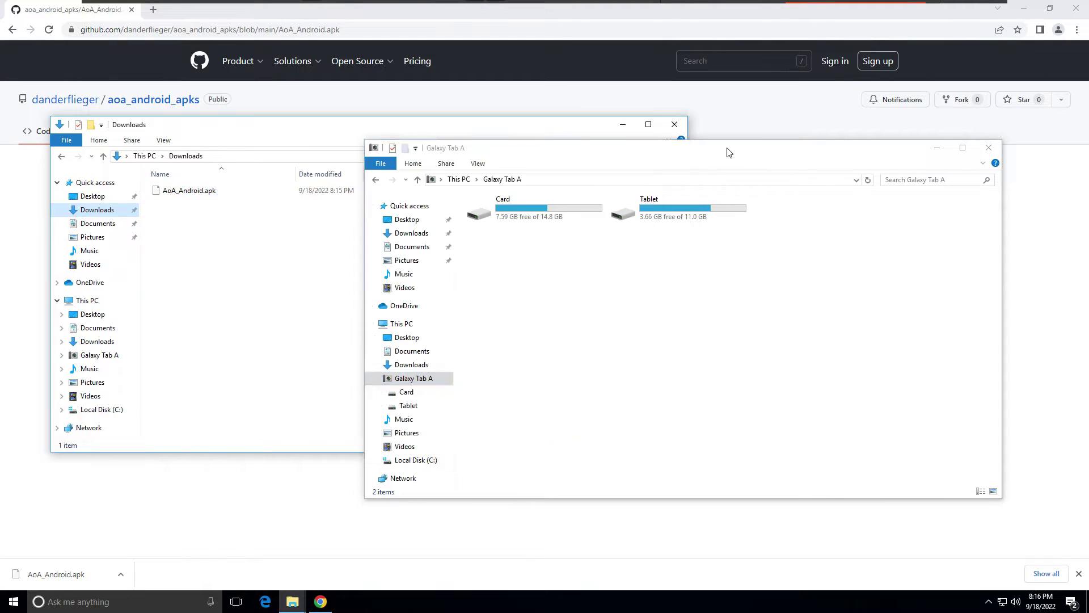
double_click(623, 215)
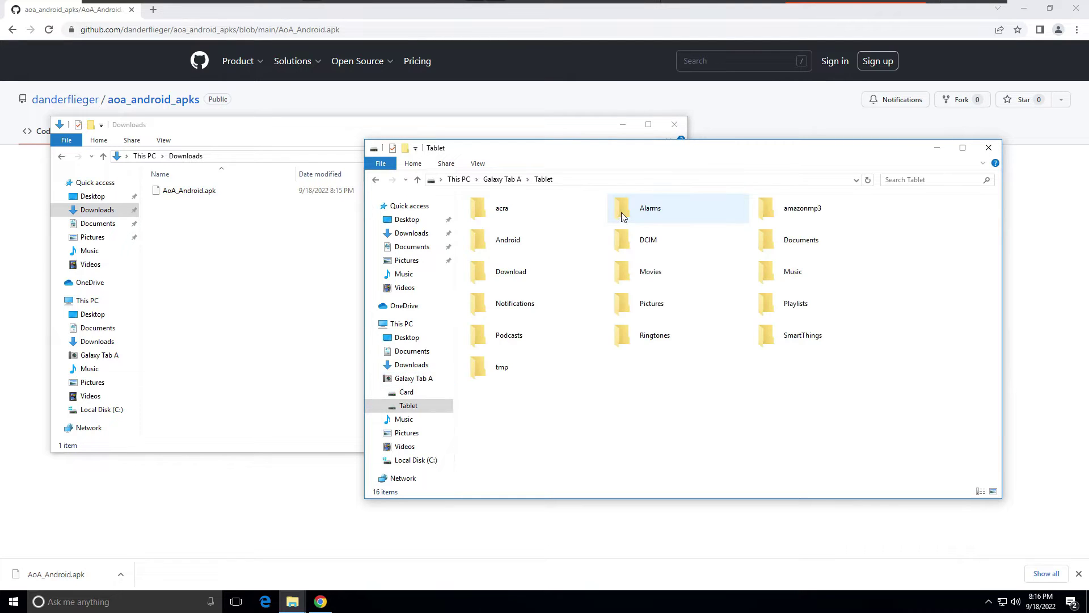
click(485, 275)
double_click(485, 275)
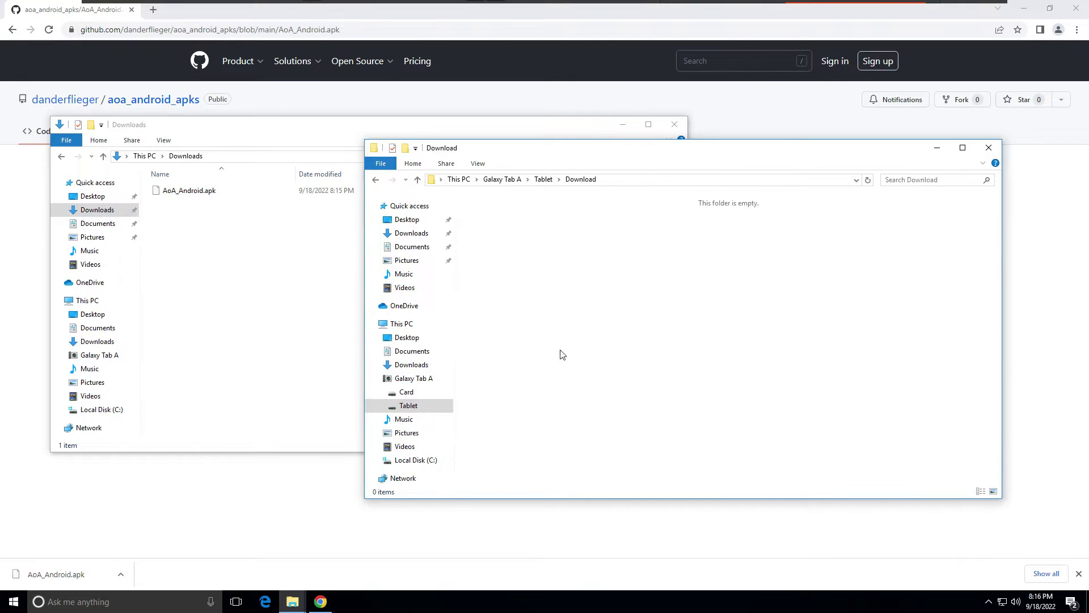
Step: Copy AoA_Android.apk from the computer's Downloads folder into the tablet's Download folder
right_click(175, 190)
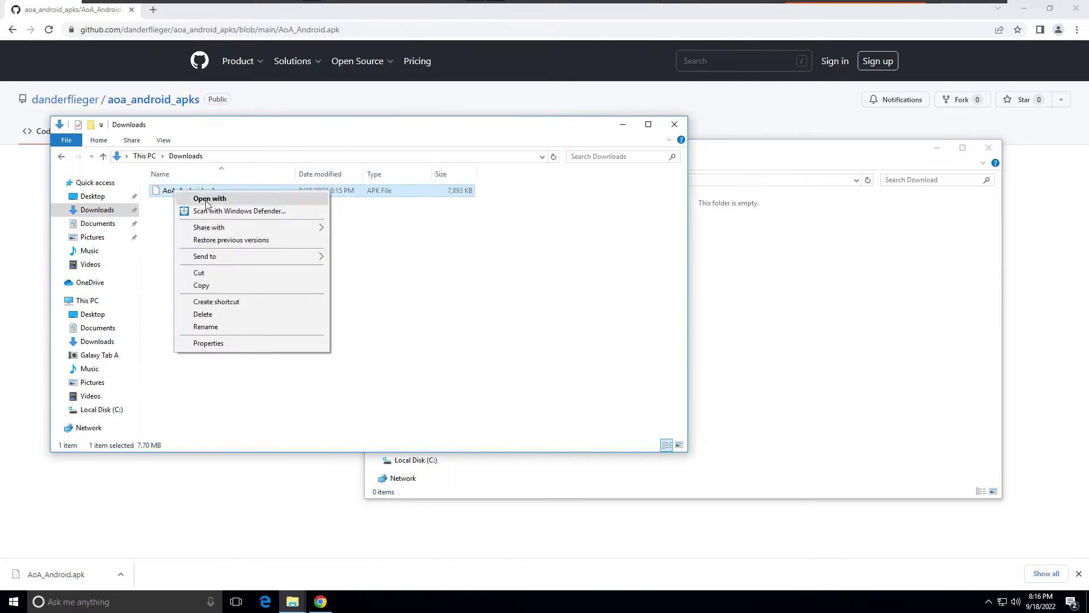
click(228, 286)
right_click(613, 261)
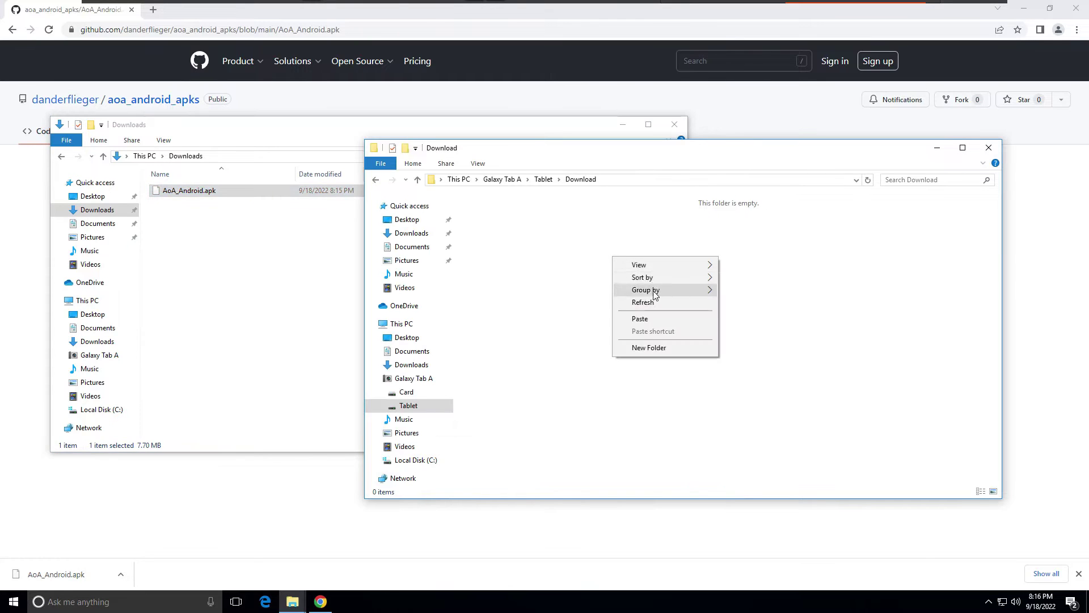
click(655, 318)
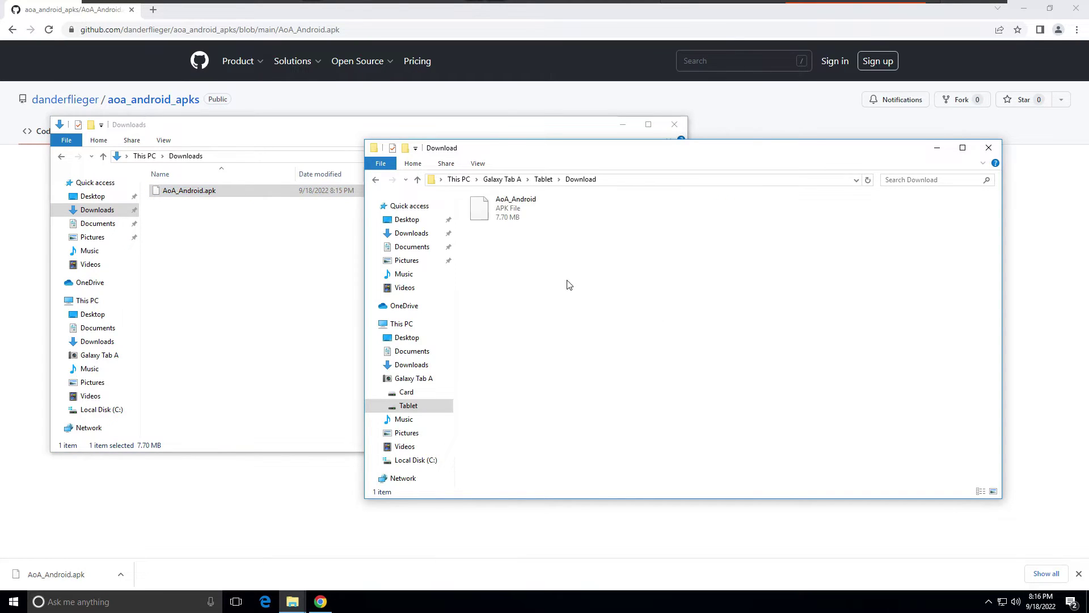
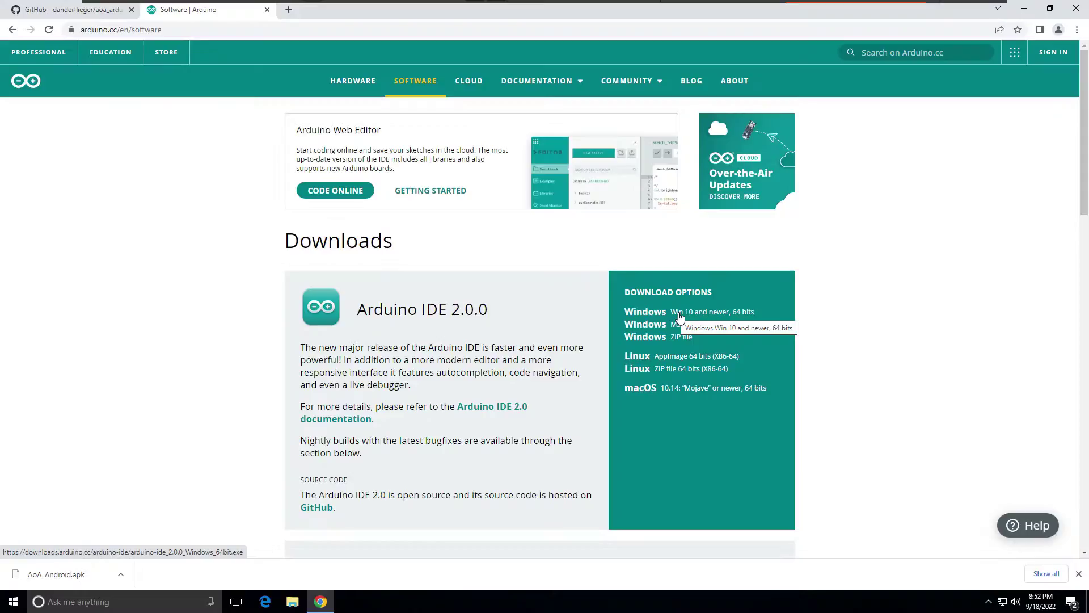
Step: Download the Arduino IDE 2.0.0 installer for Windows 10 and newer, 64 bits, without making a donation
click(680, 317)
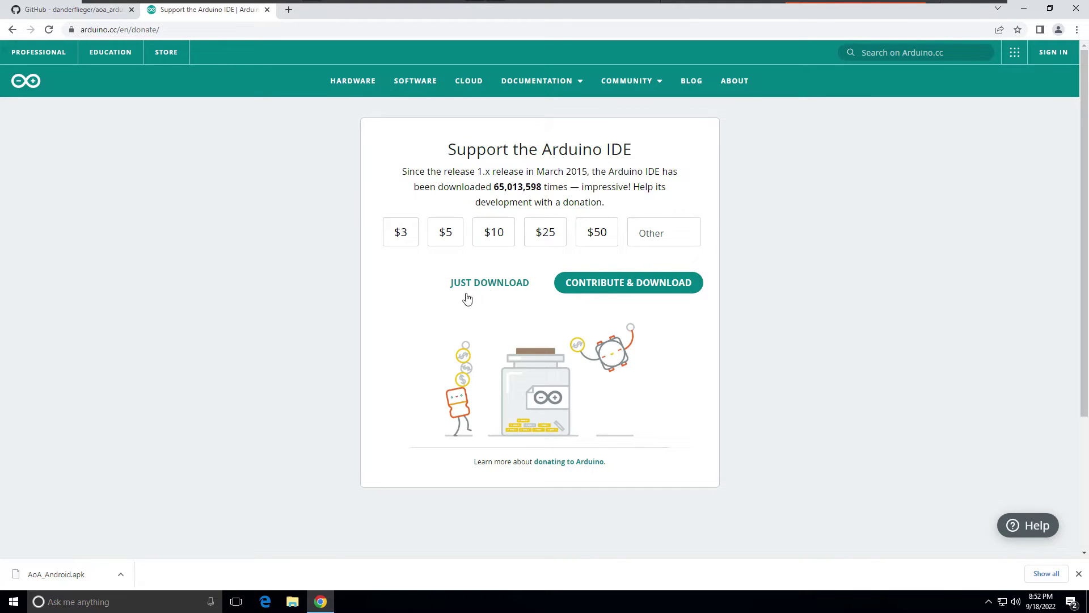
click(494, 287)
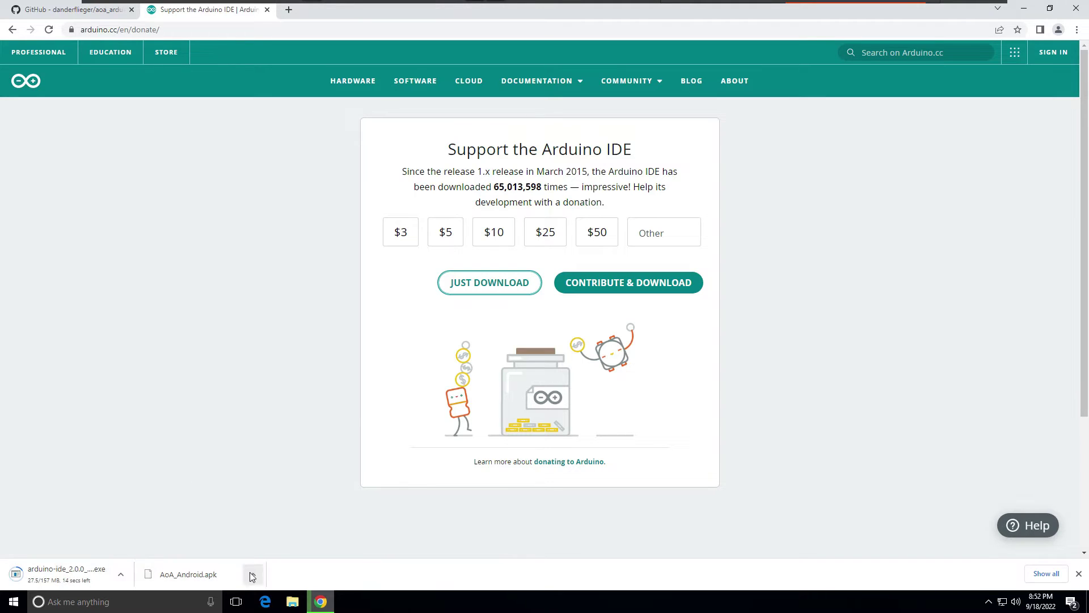
click(253, 574)
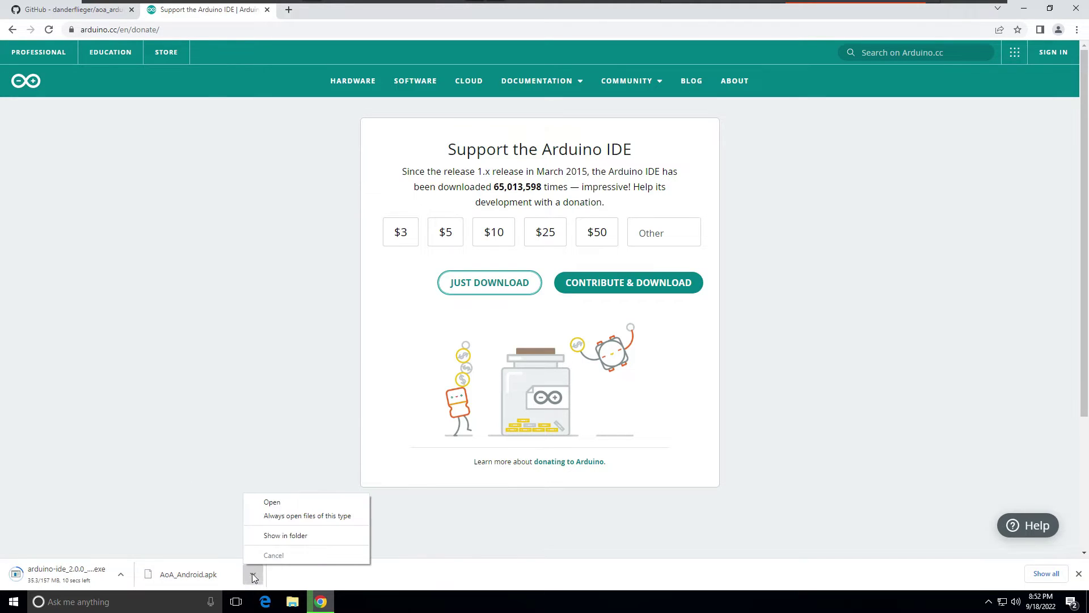
click(120, 574)
click(120, 575)
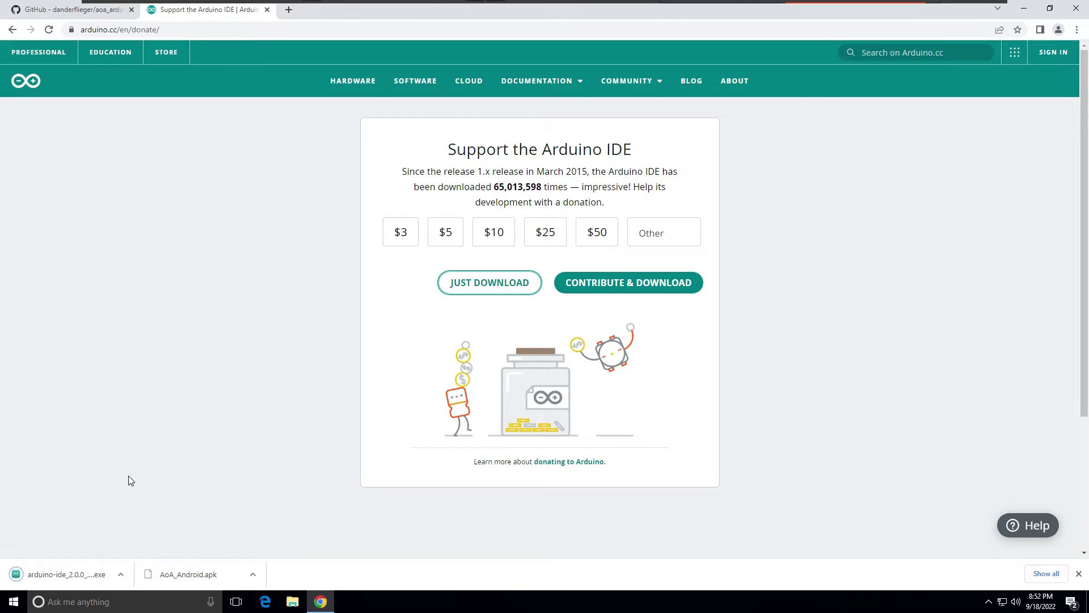
Step: Launch the downloaded Arduino IDE installer and minimize the browser so the setup window is accessible
click(54, 577)
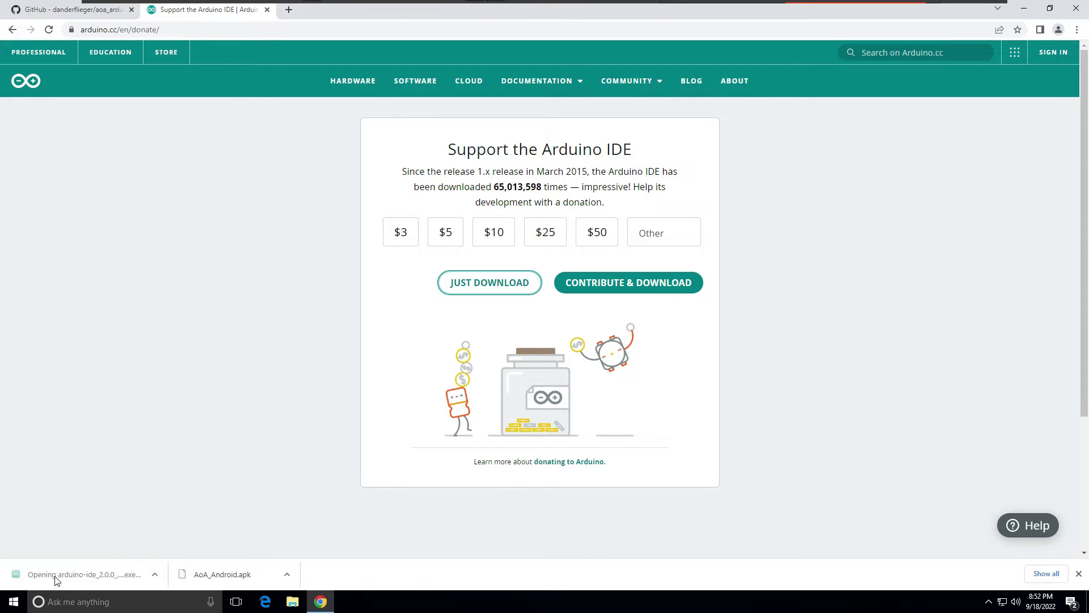
click(584, 311)
click(1025, 9)
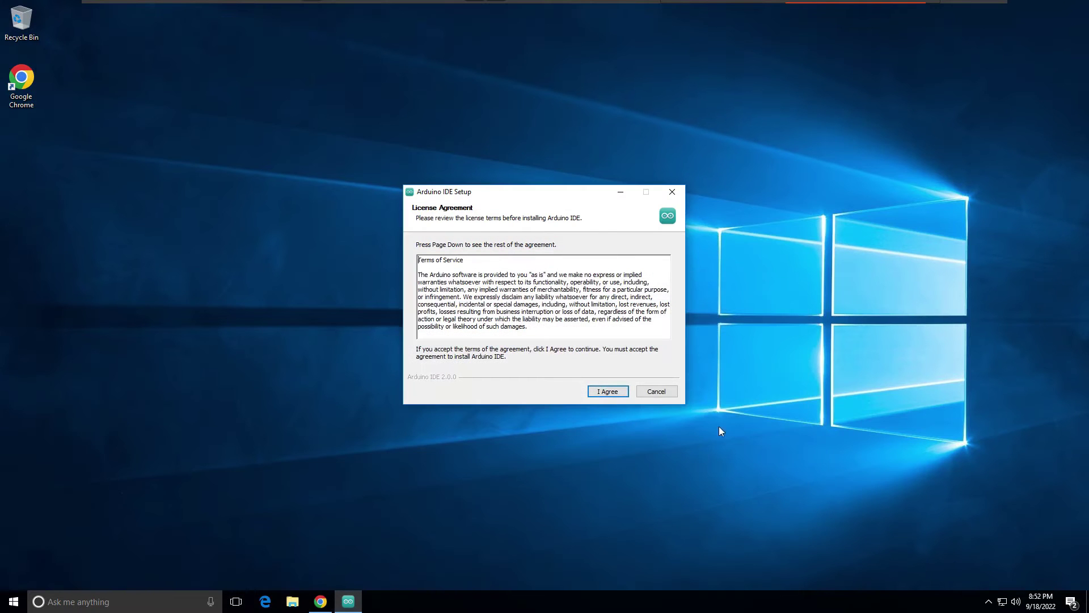
Step: Accept the license and install Arduino IDE for all users in C:\Program Files\Arduino IDE, allowing it to make changes to the device
click(608, 391)
click(440, 279)
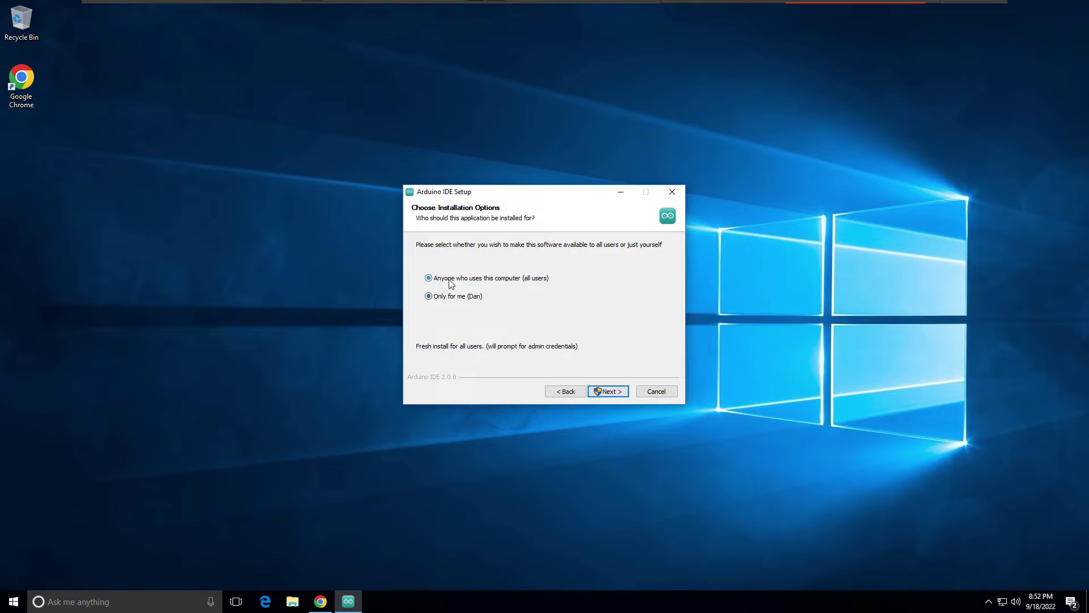
click(610, 391)
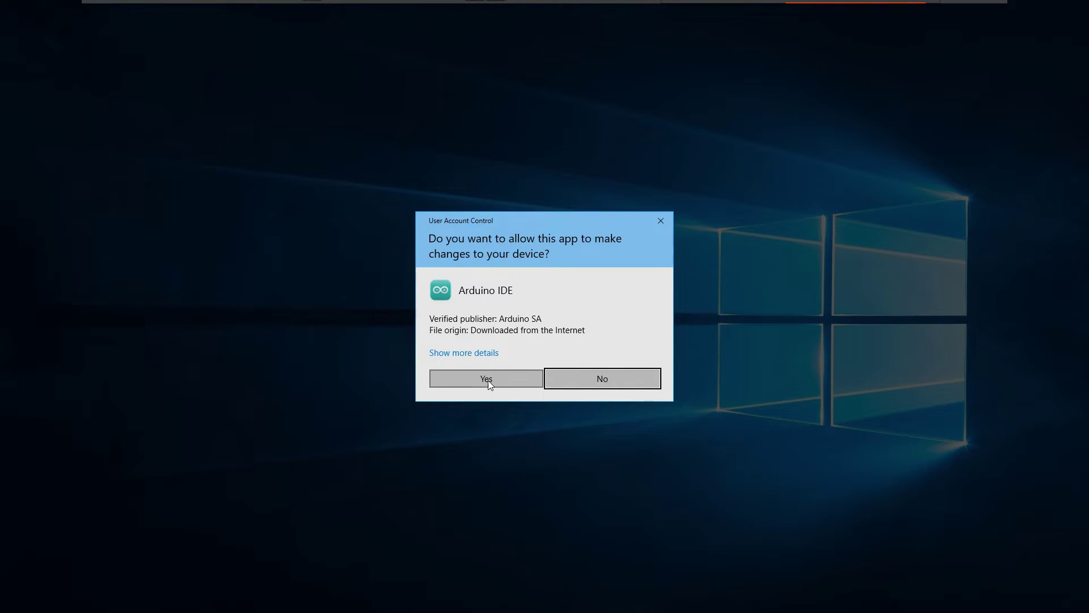
click(488, 381)
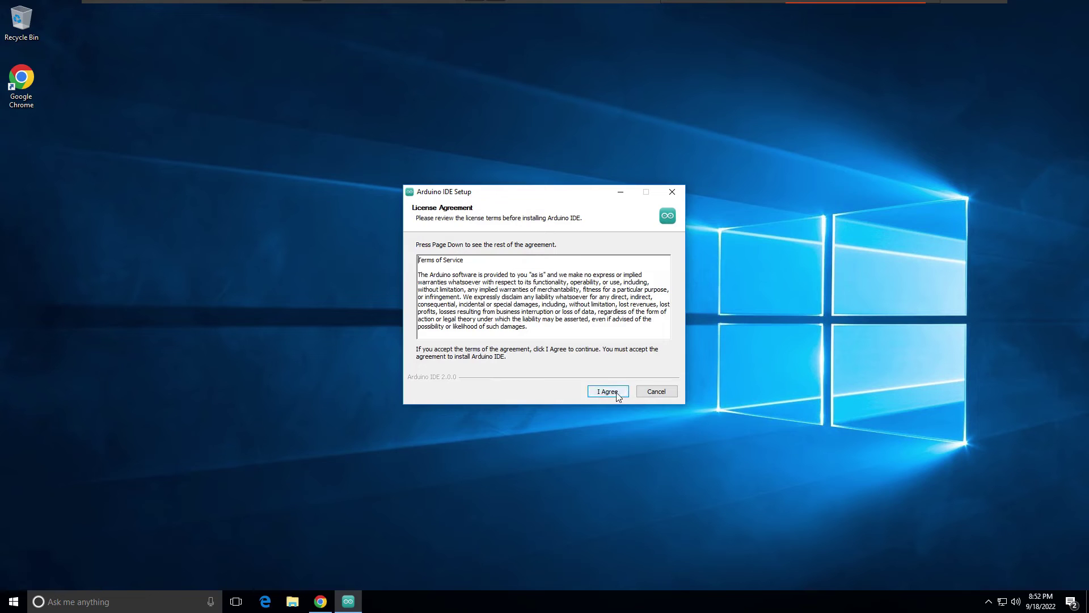
click(608, 392)
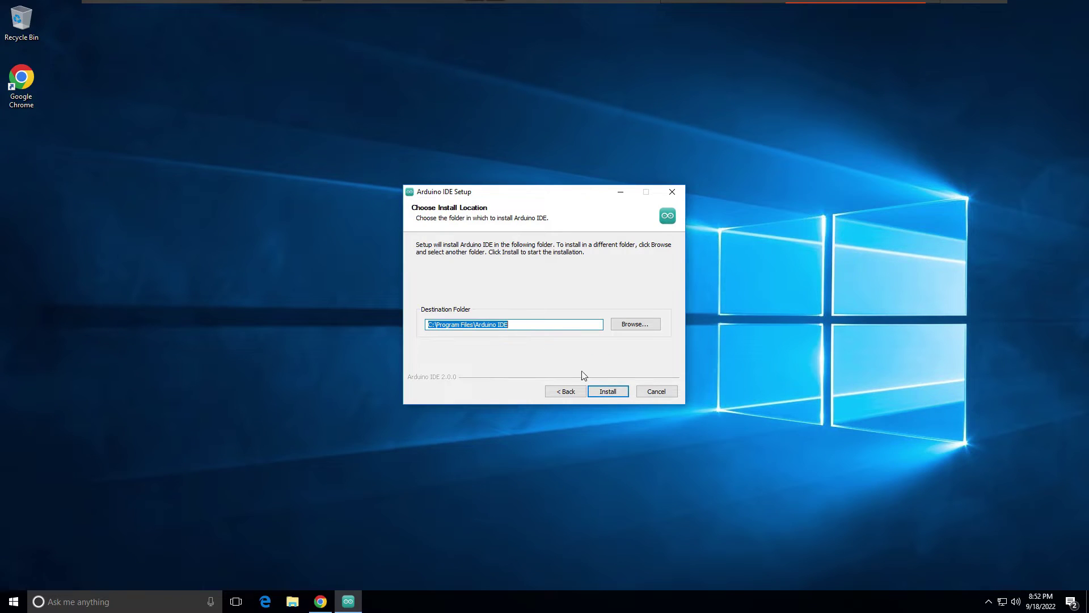
click(608, 392)
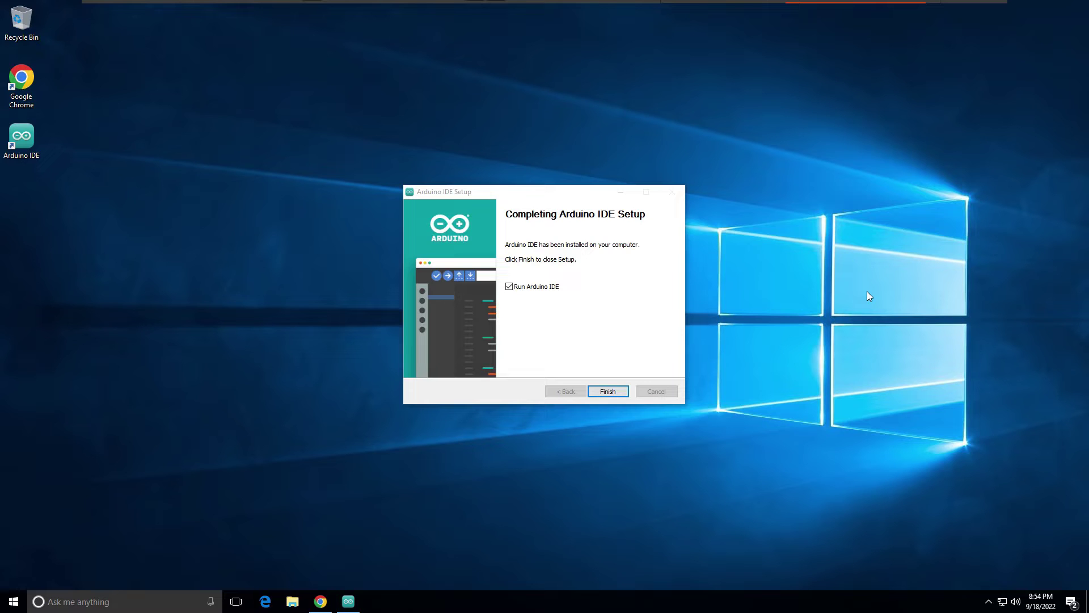
Step: Finish the setup with Run Arduino IDE enabled, then move the IDE window up and make it taller
click(608, 393)
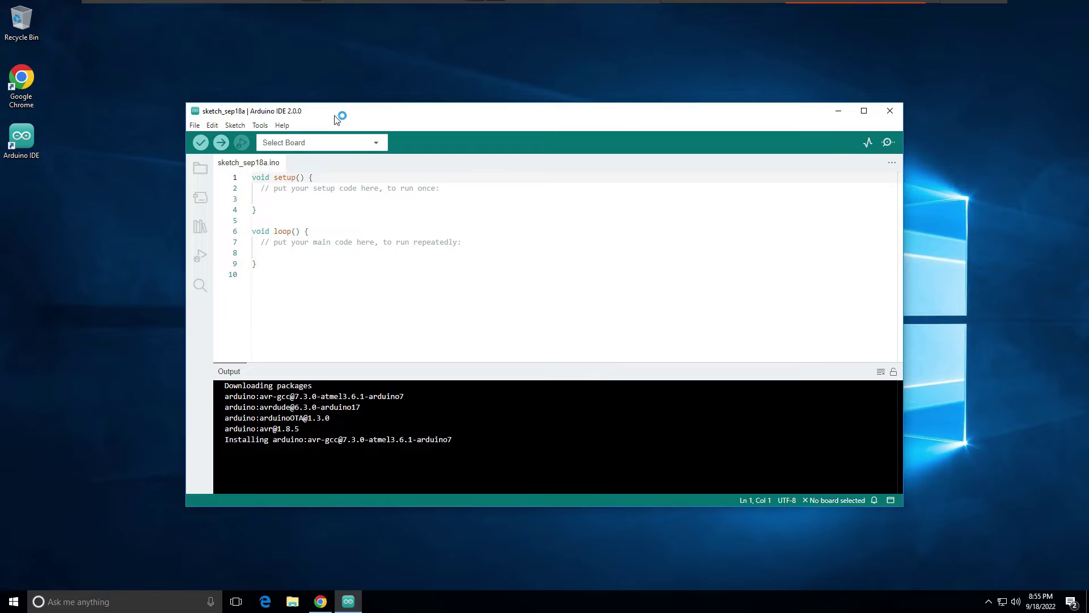
drag(468, 118, 501, 41)
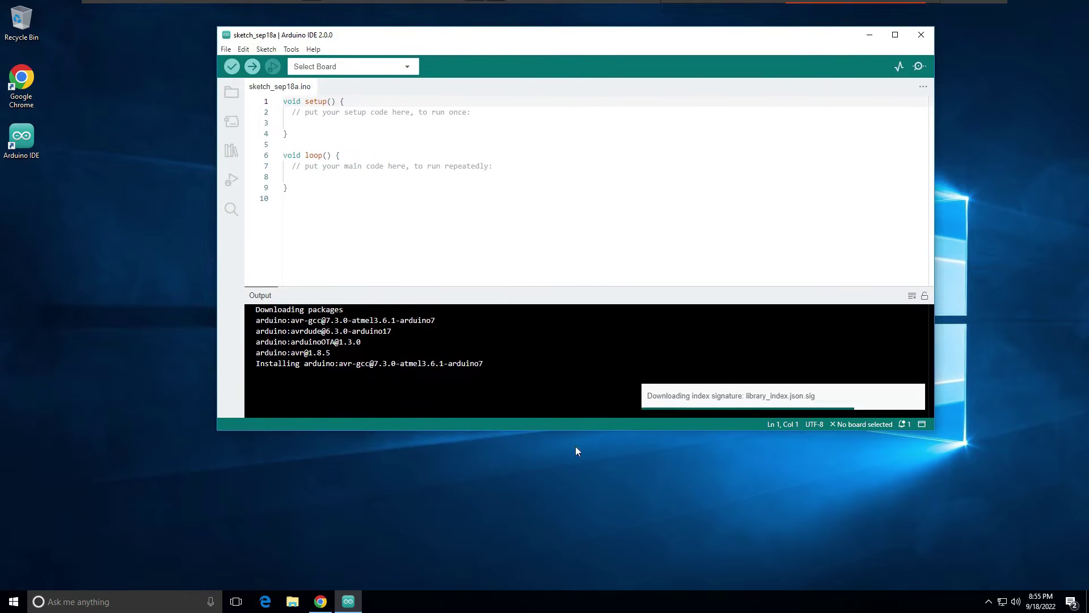
drag(578, 433, 562, 543)
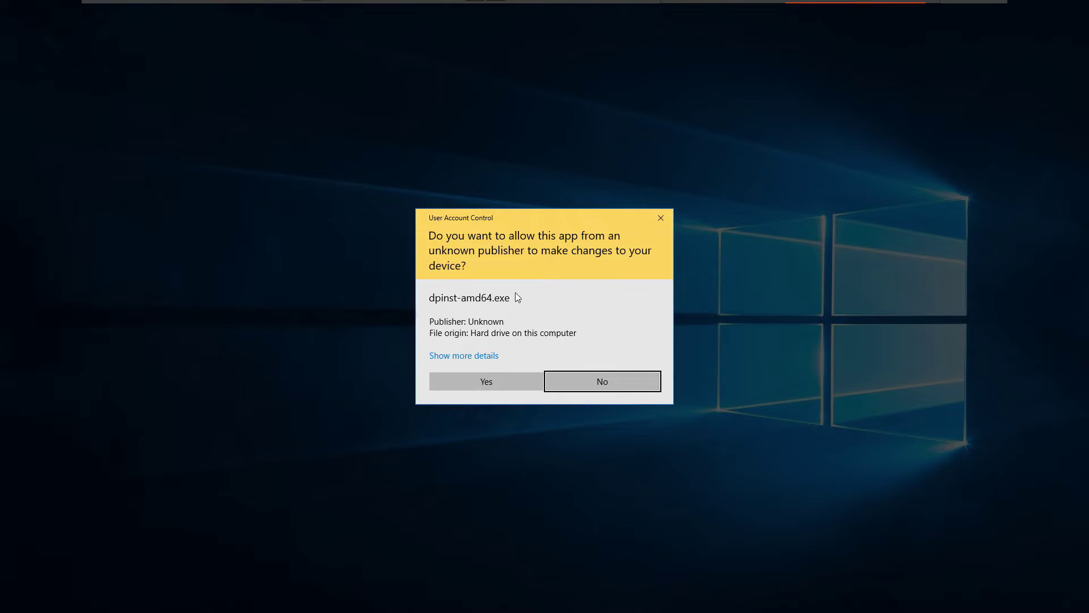
Step: Allow the dpinst-amd64.exe driver installer, install the Adafruit and Arduino USB drivers, and review the output log
click(487, 381)
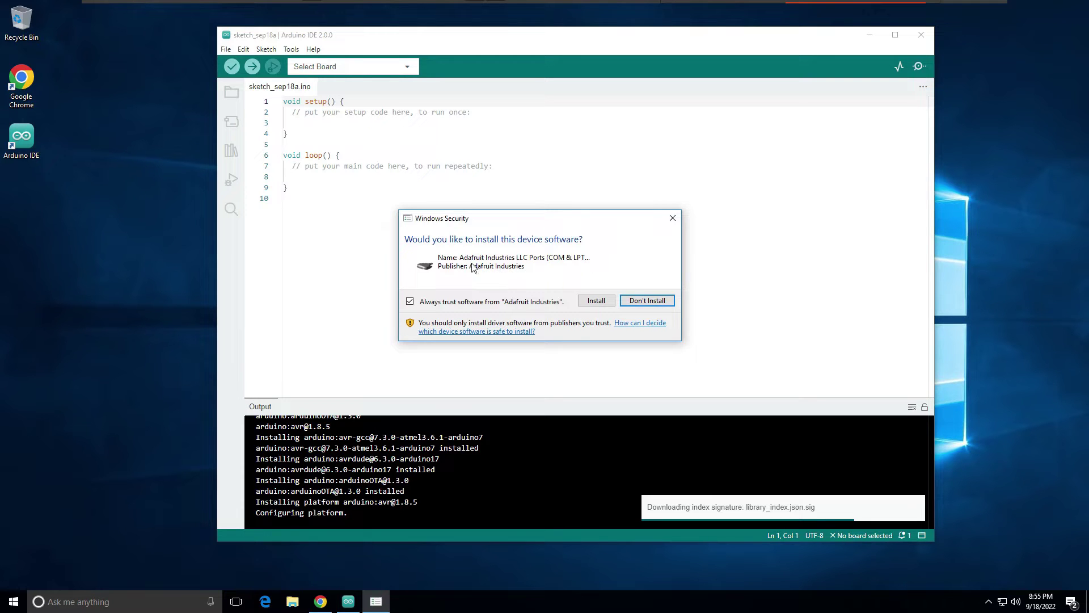
click(596, 301)
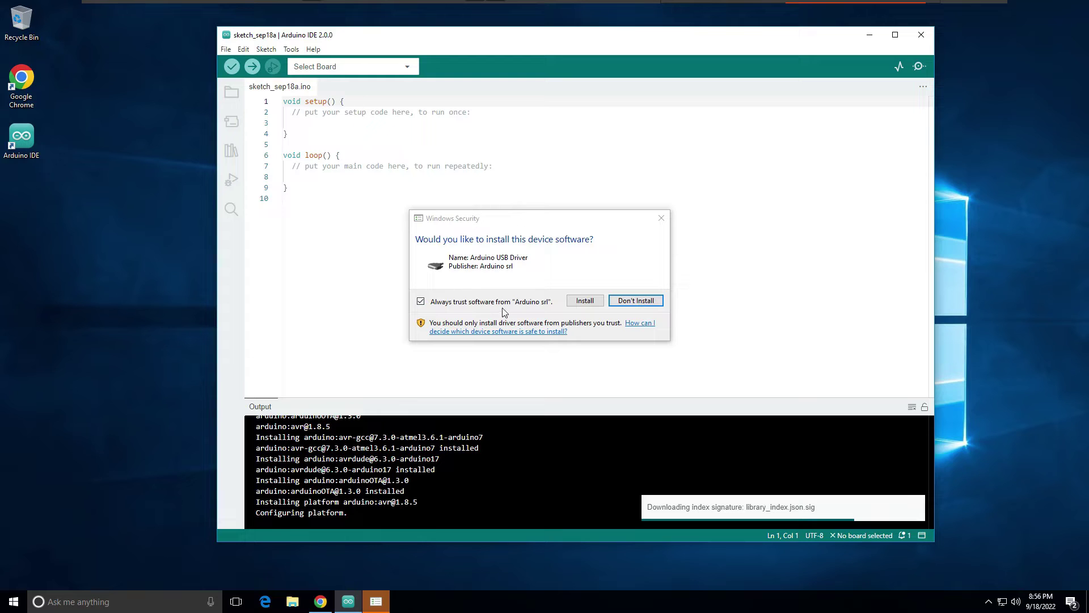
click(584, 301)
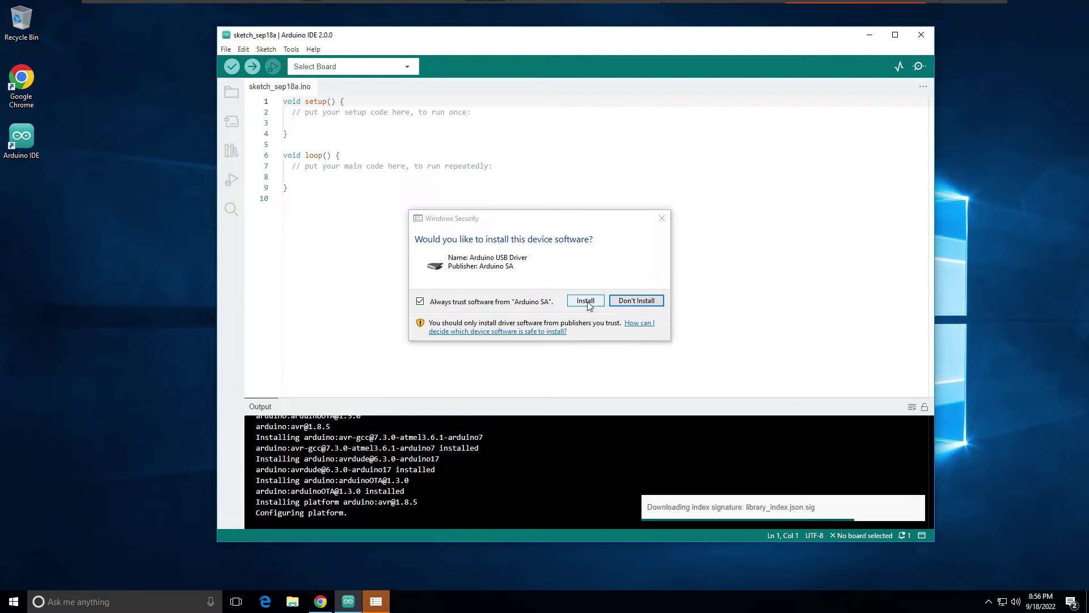
click(590, 304)
click(587, 301)
click(476, 381)
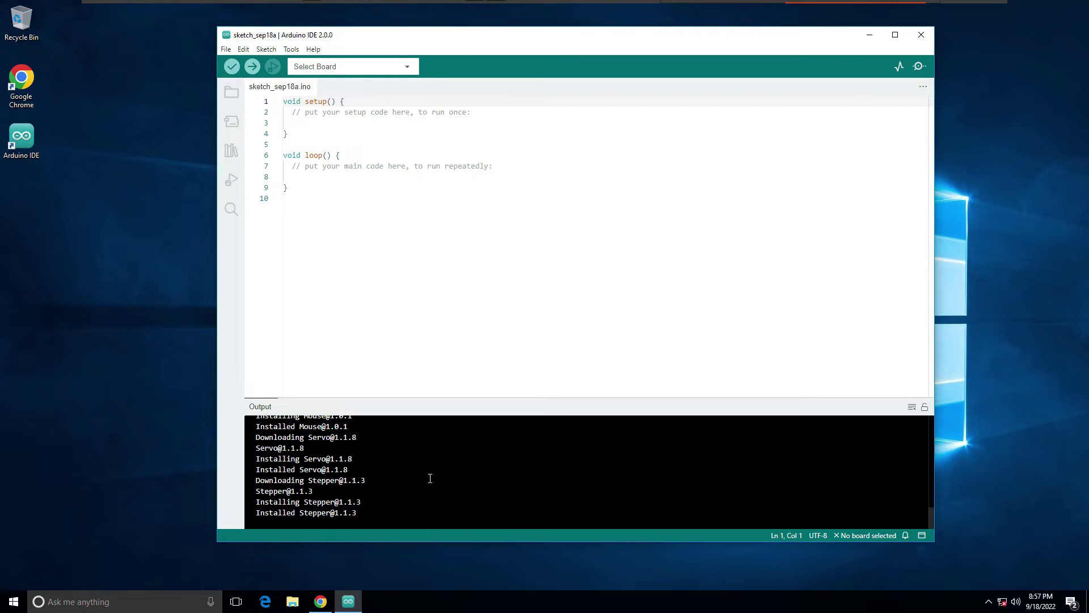
scroll(430, 478, up, 2)
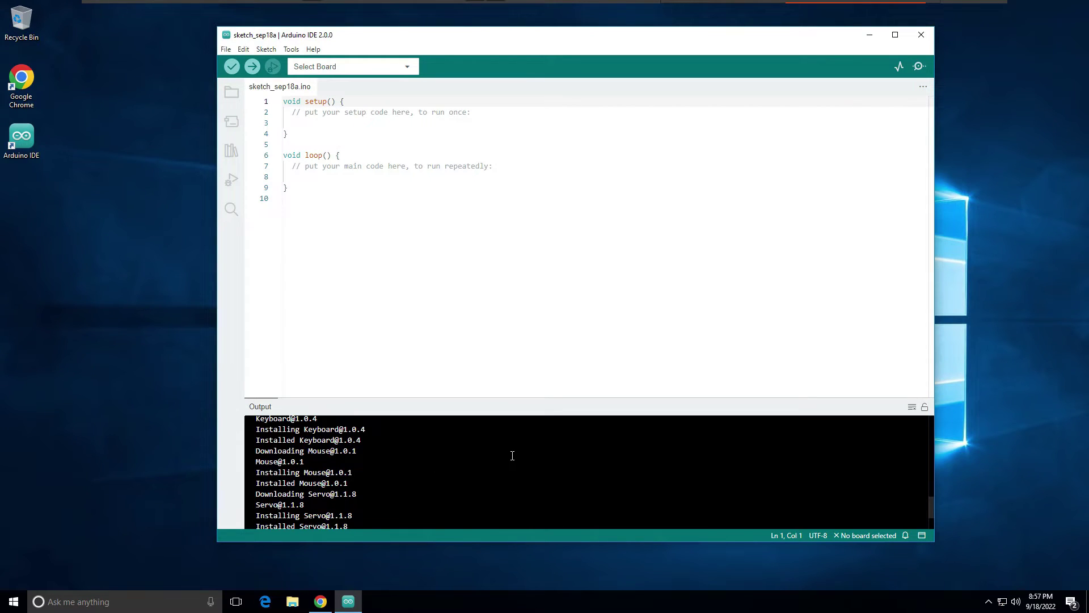
scroll(423, 471, up, 3)
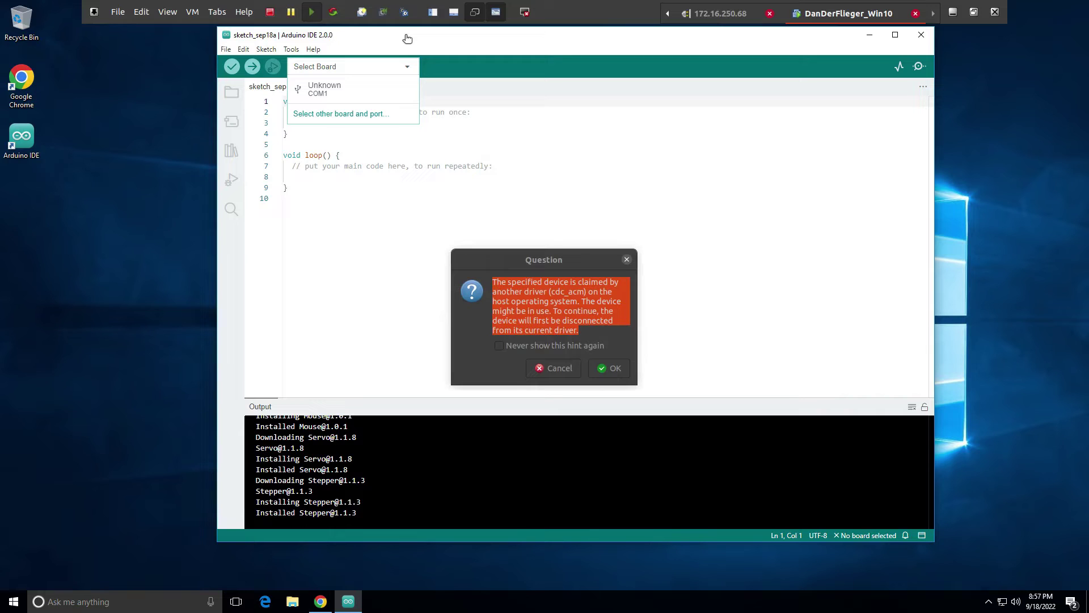
Step: Connect the Arduino NANO 33 IoT to the virtual machine, agreeing to disconnect it from the host's driver
click(610, 370)
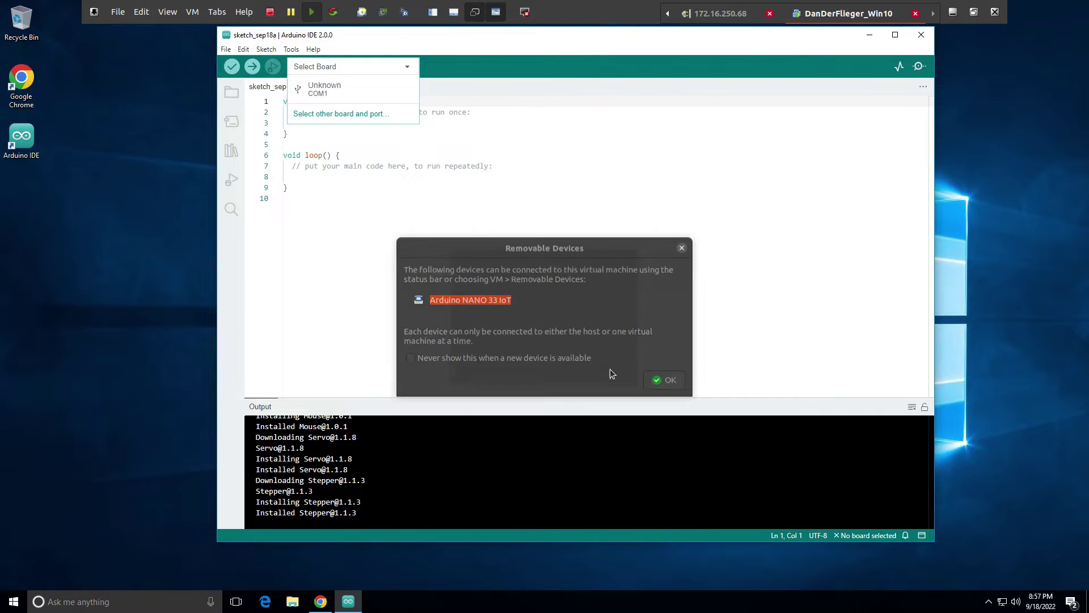
click(669, 383)
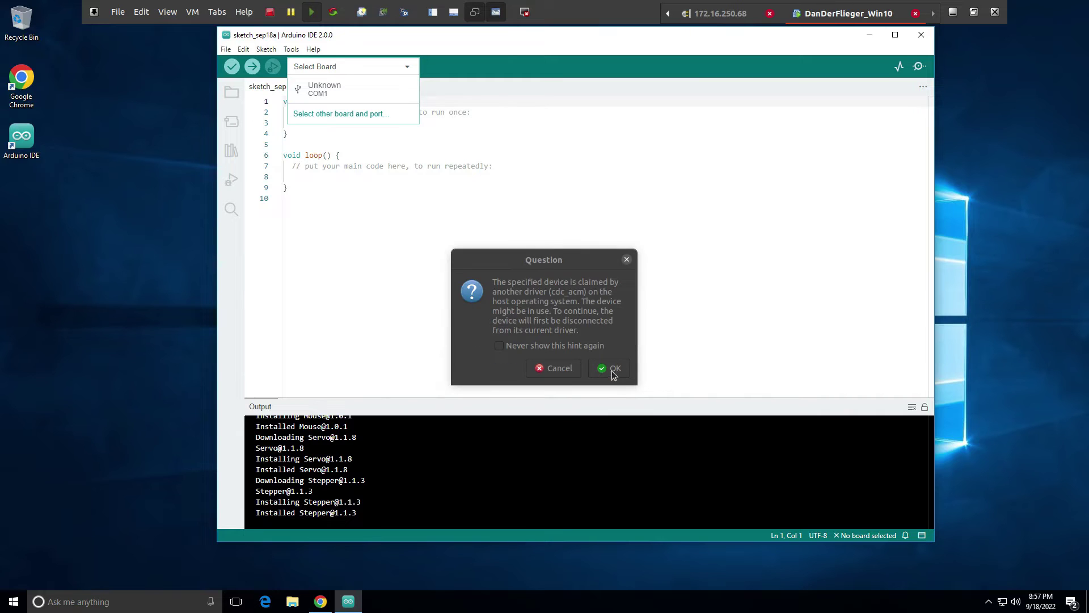
drag(535, 266, 552, 215)
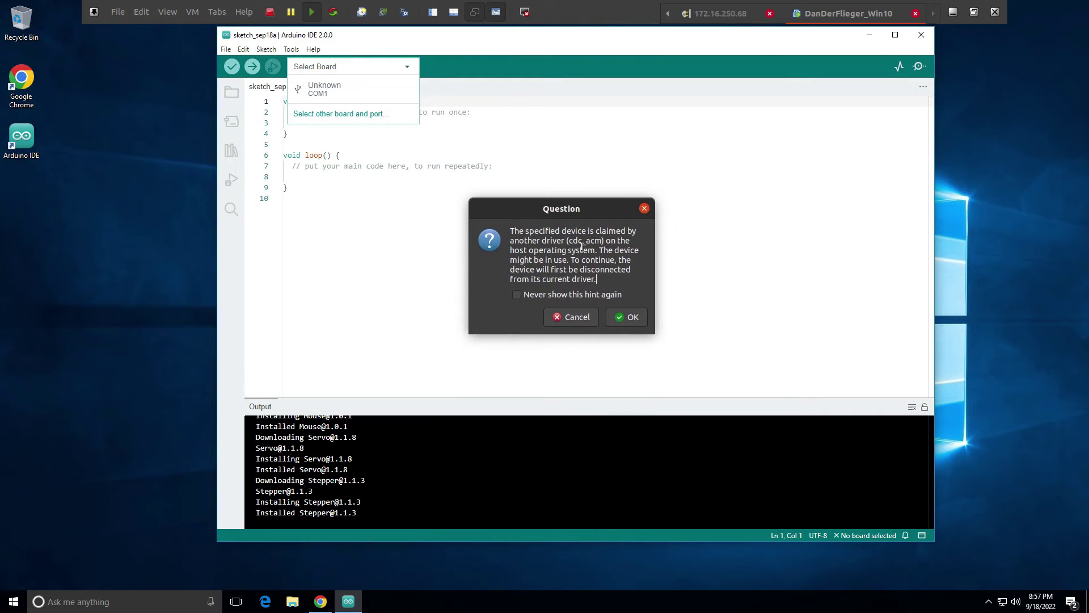
click(631, 323)
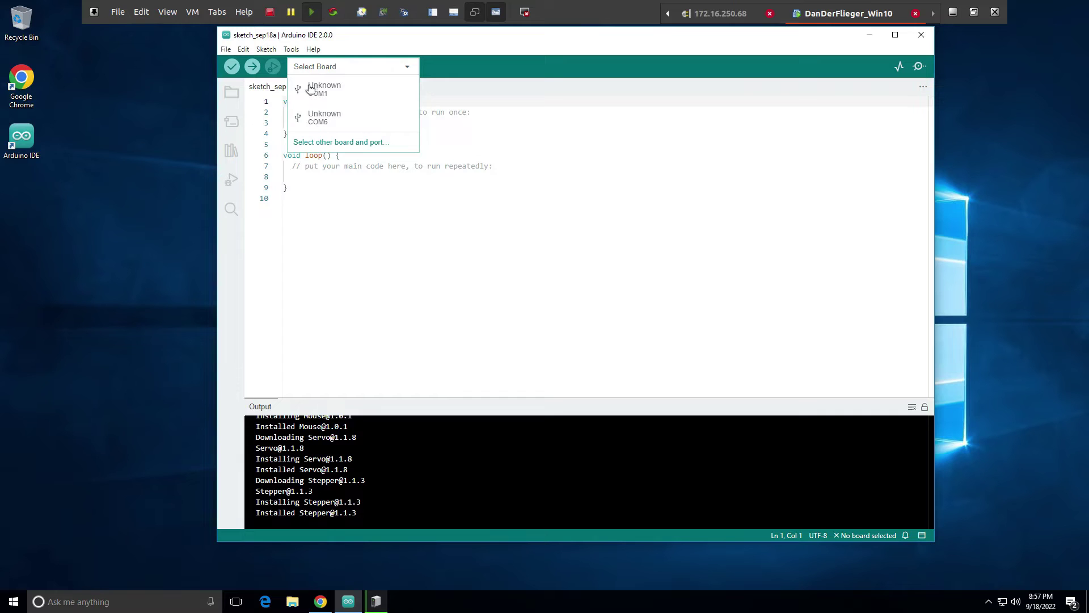
Step: Select the Arduino Nano 33 IoT board on the COM6 serial port
click(324, 119)
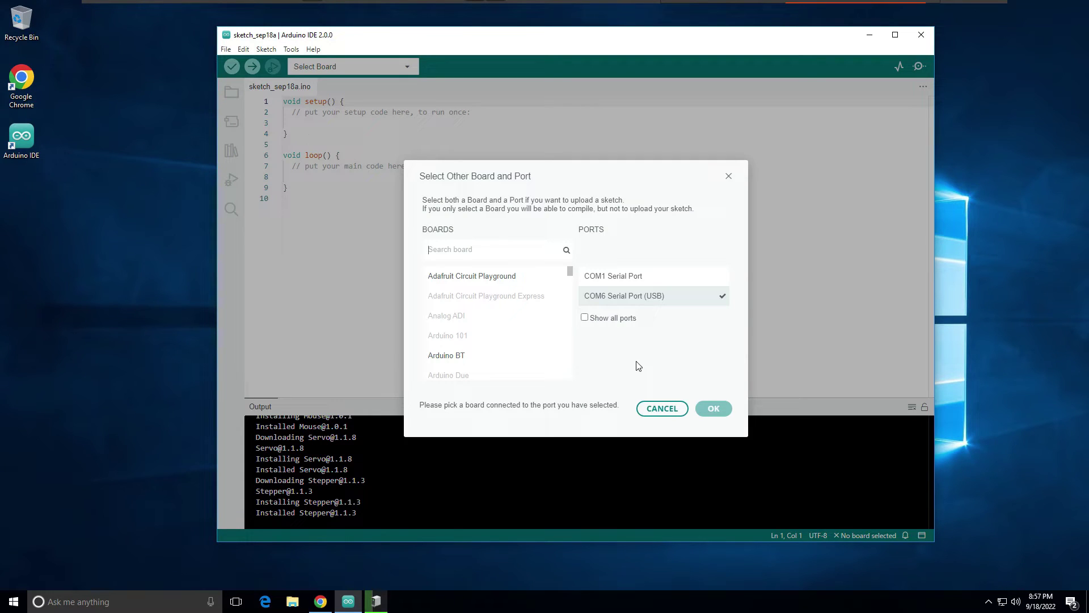
scroll(516, 323, down, 3)
scroll(517, 324, down, 5)
scroll(517, 323, down, 3)
scroll(517, 326, down, 5)
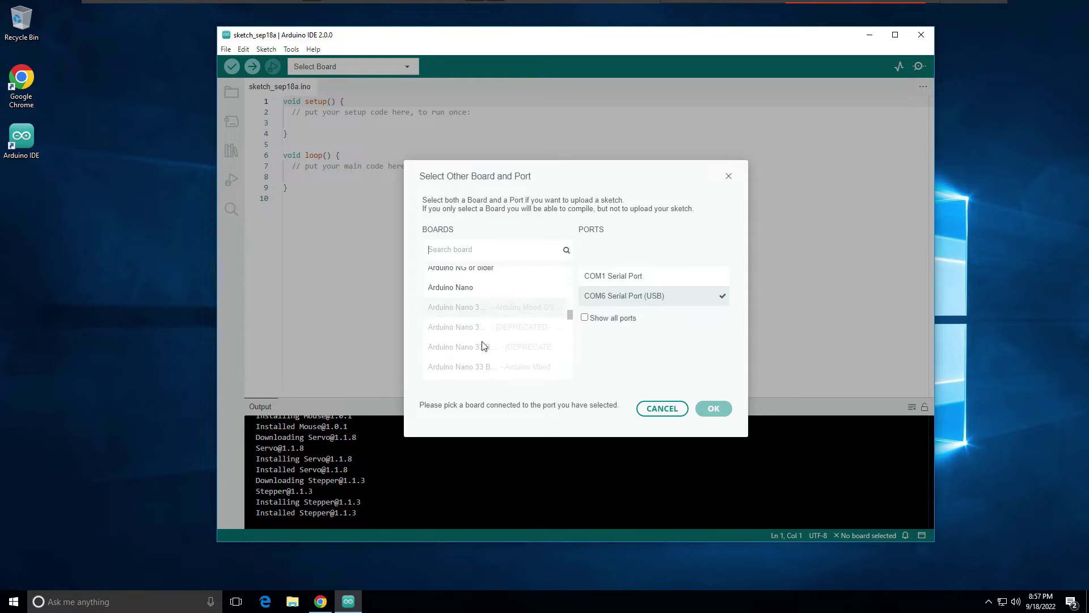
scroll(533, 319, down, 5)
scroll(533, 319, up, 3)
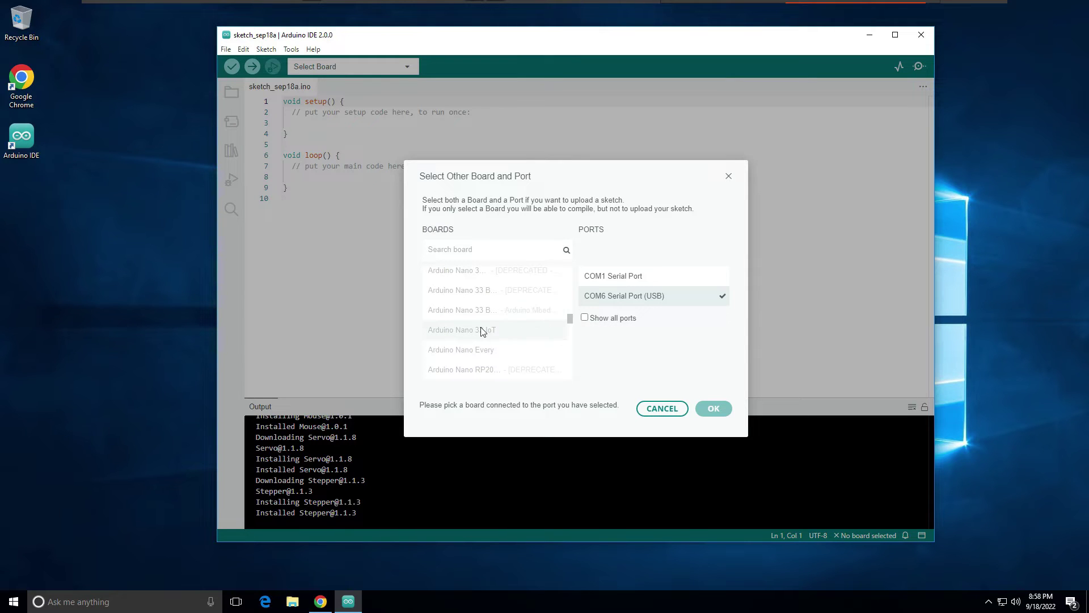
click(482, 330)
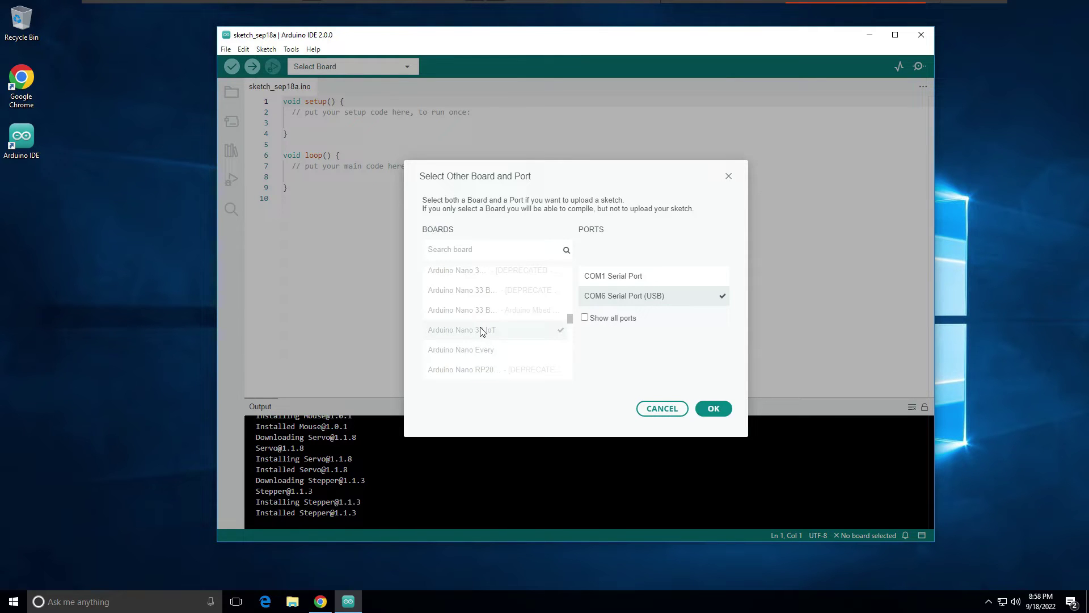
scroll(482, 334, up, 3)
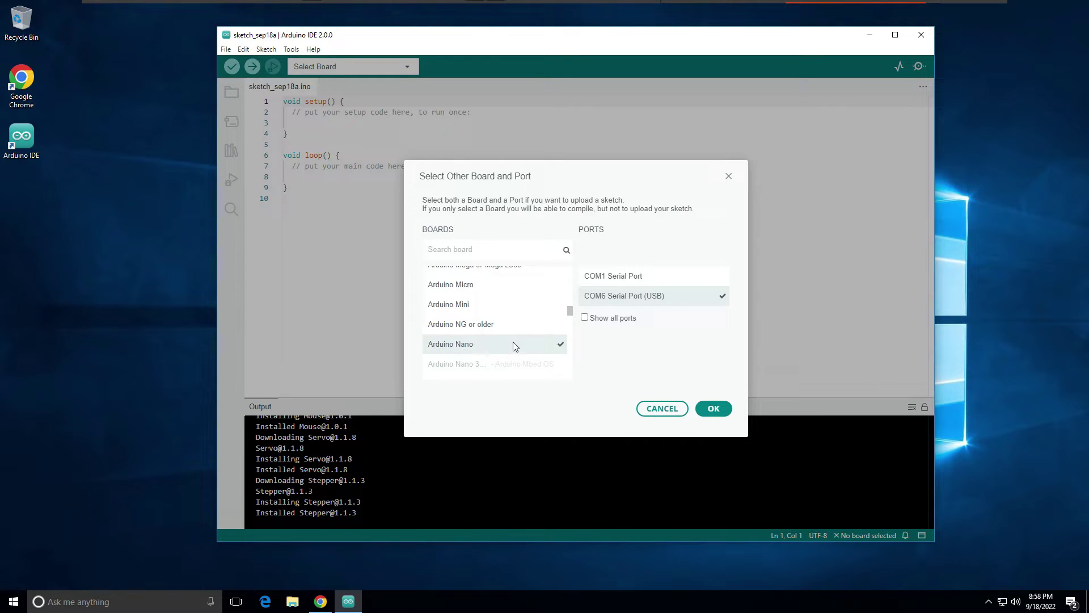
scroll(510, 341, down, 3)
scroll(517, 342, up, 2)
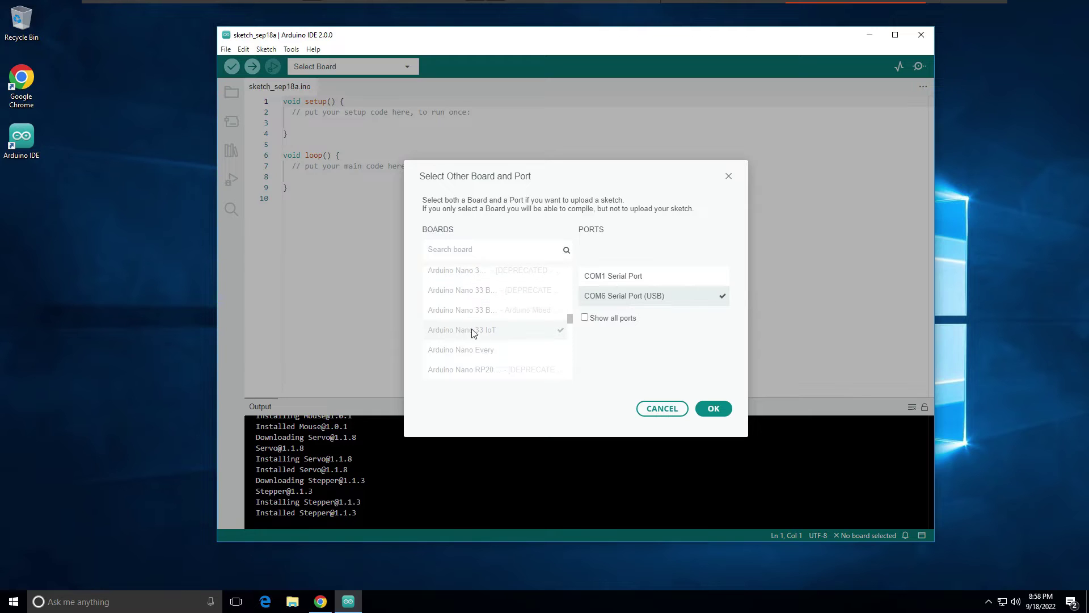
click(714, 409)
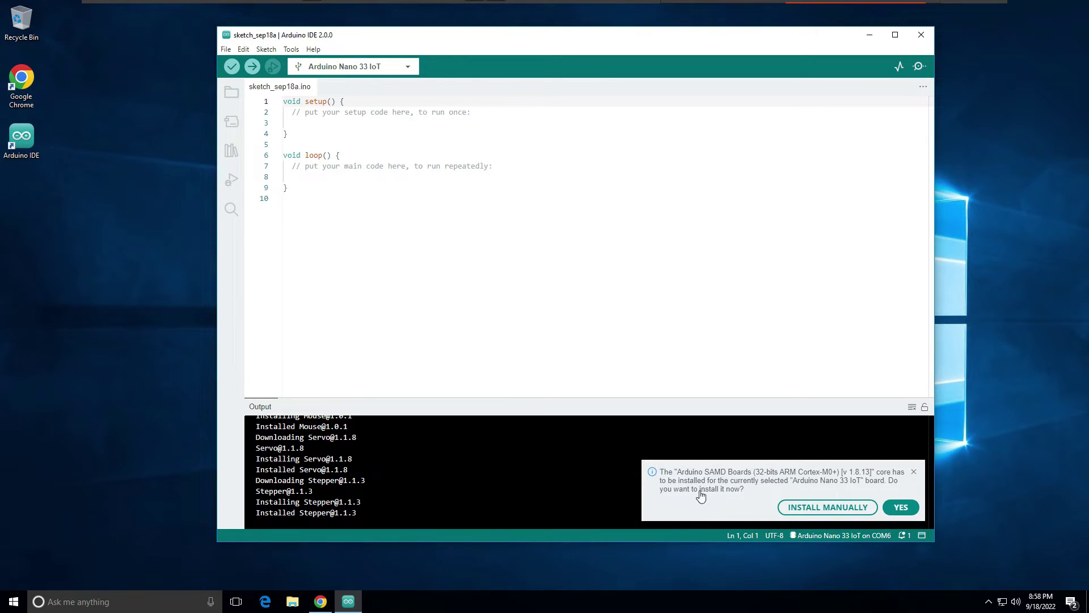
Step: Install the Arduino SAMD Boards core 1.8.13 together with its Arduino USB driver
click(901, 508)
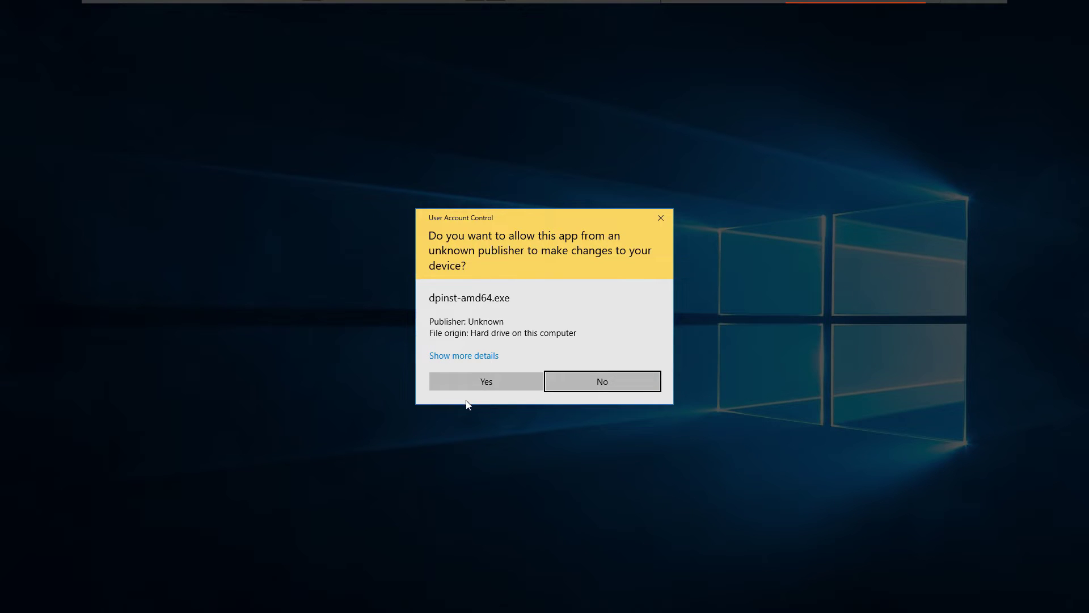
click(490, 380)
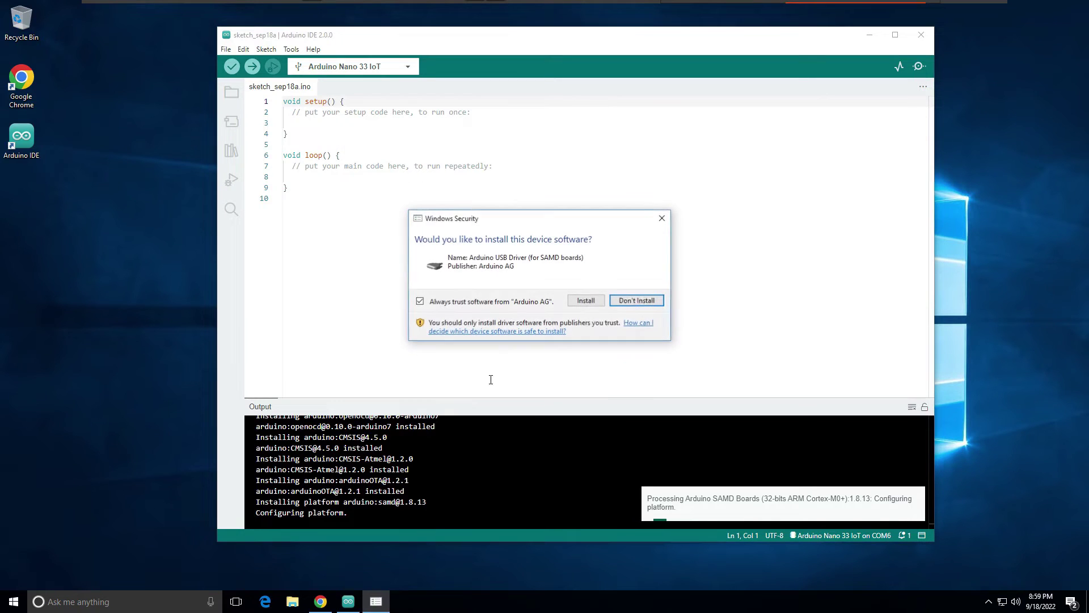
click(593, 303)
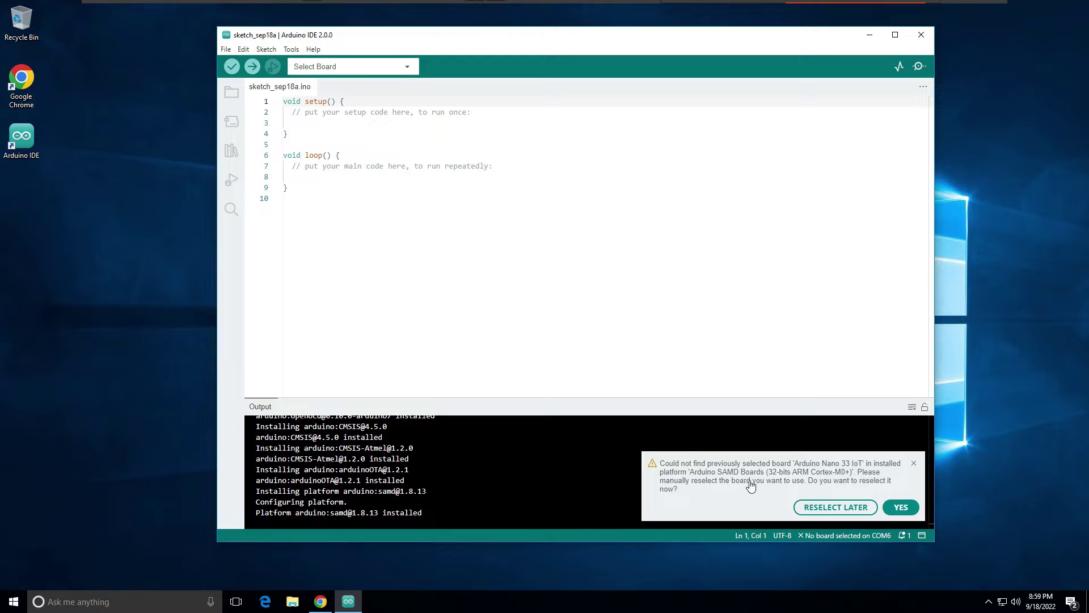
Step: Reselect the Arduino NANO 33 IoT as the board and set its port to COM6
click(901, 507)
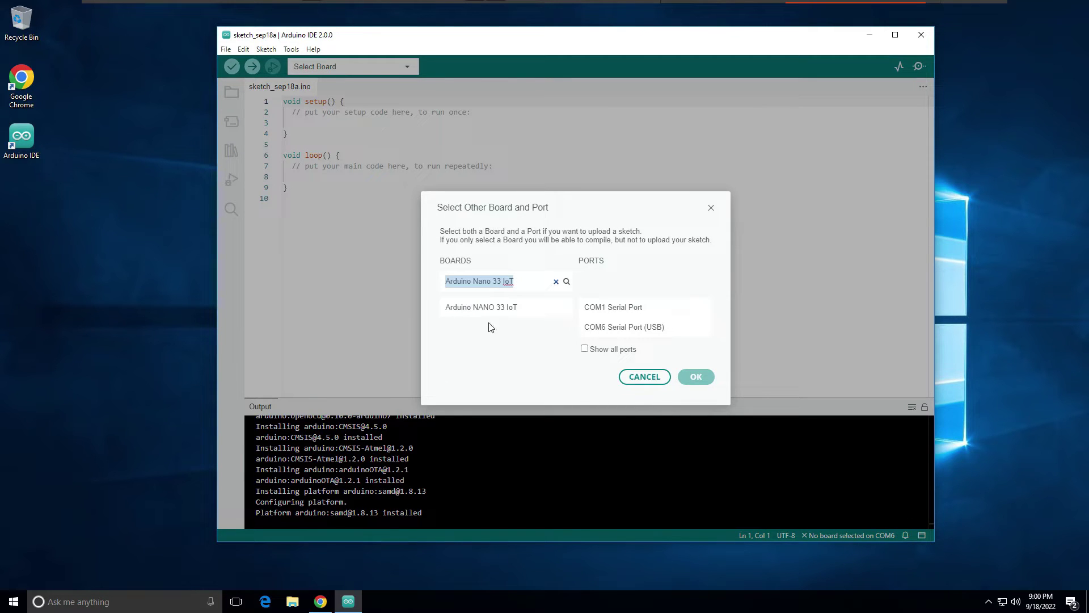
click(476, 309)
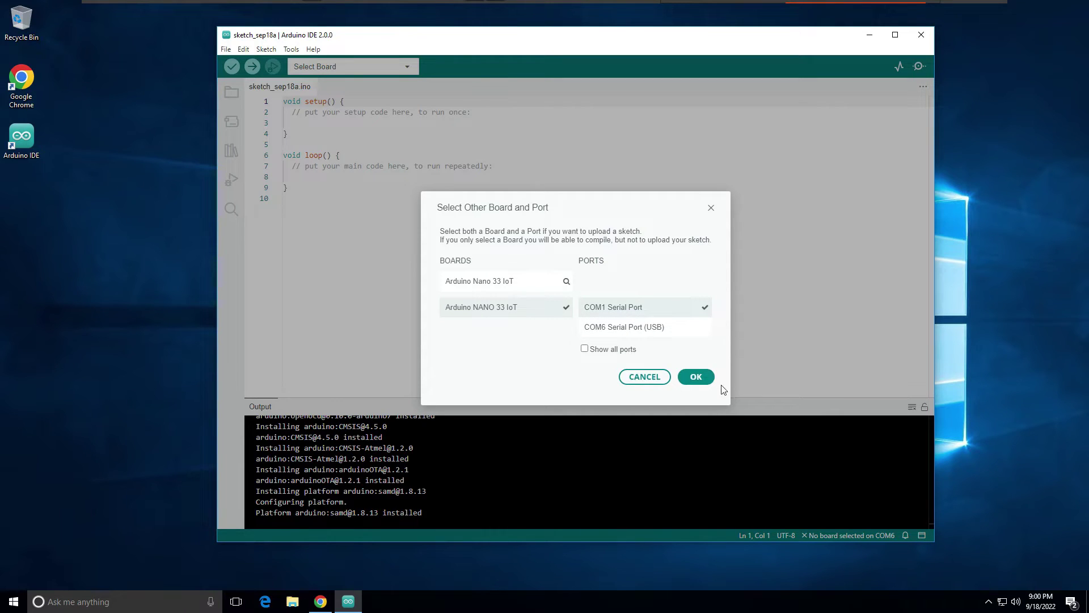
click(697, 377)
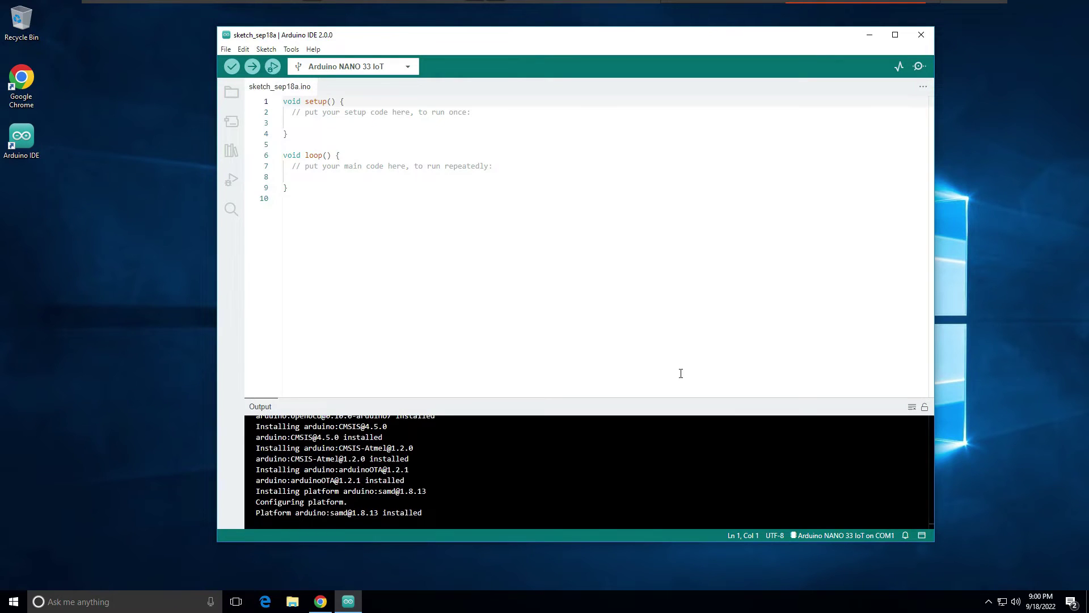
click(291, 50)
mouse_move(327, 158)
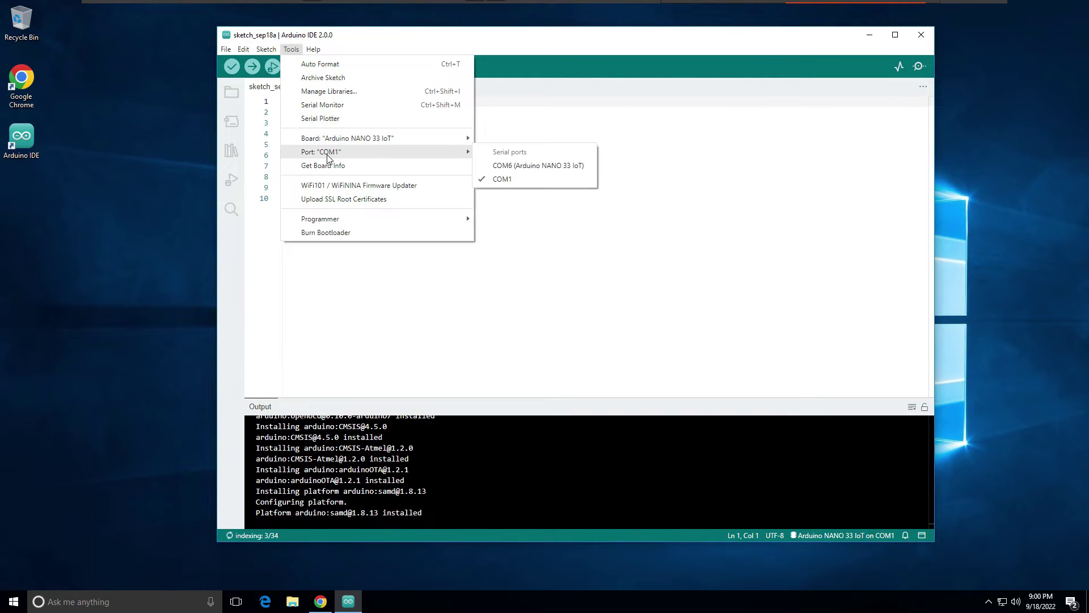
click(499, 166)
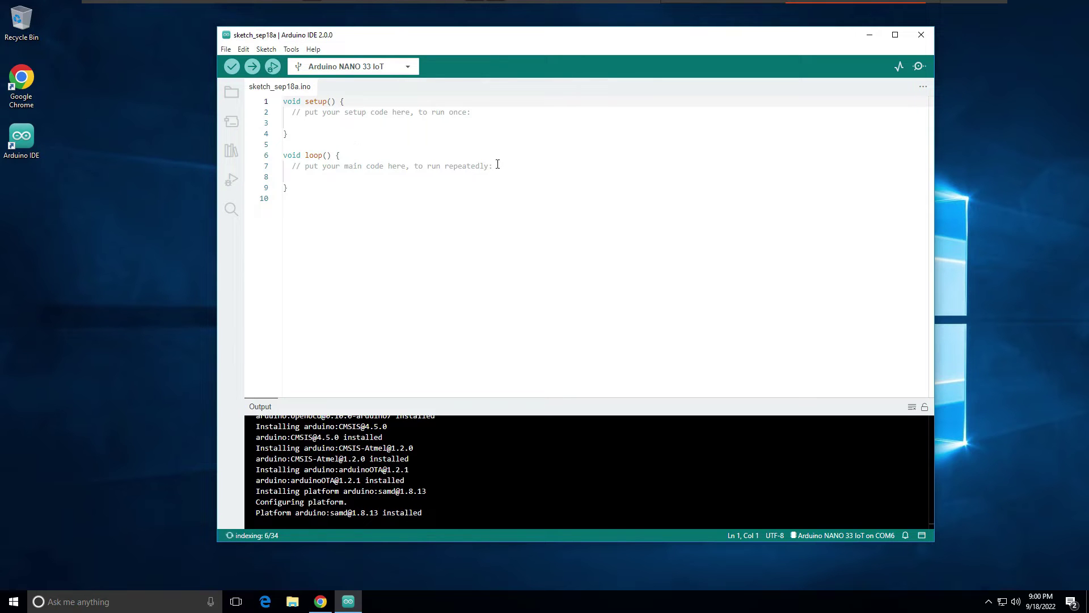
Step: Open the Boards Manager and filter the board packages by "ble"
click(291, 50)
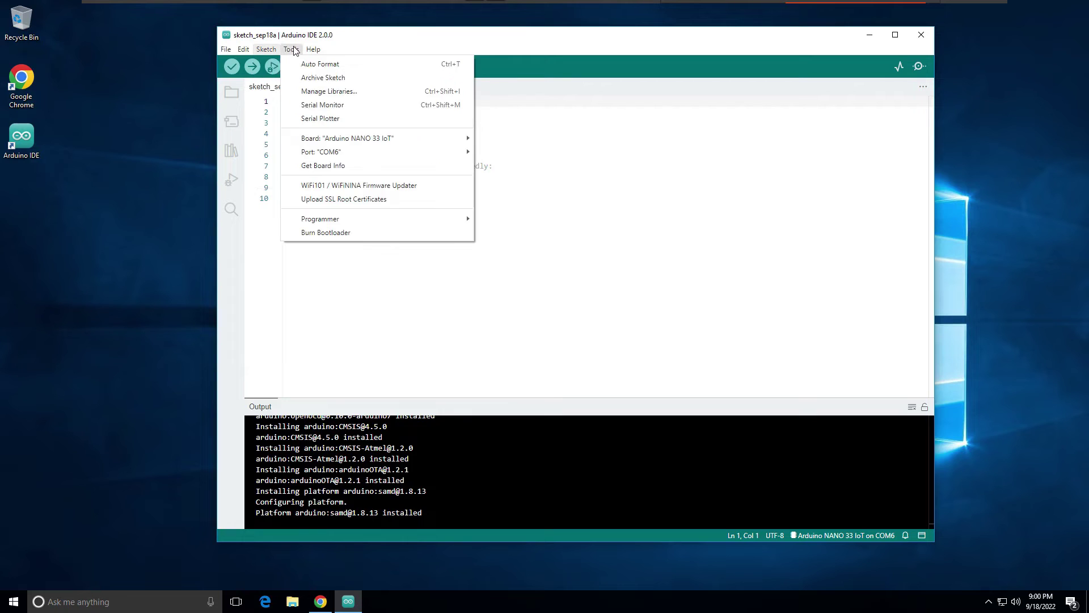
click(295, 51)
click(292, 50)
mouse_move(351, 142)
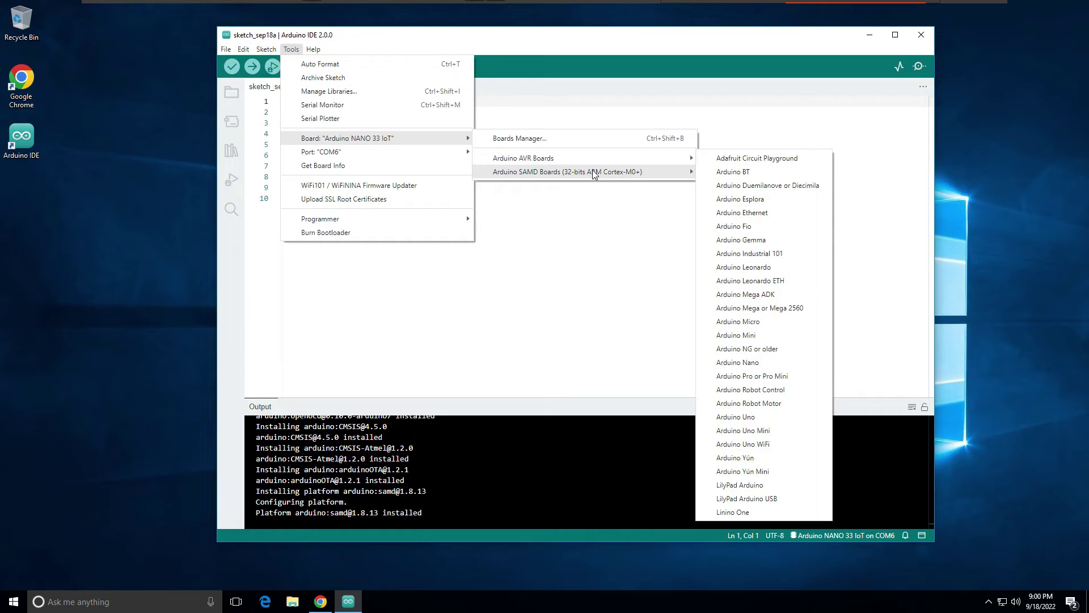
mouse_move(594, 173)
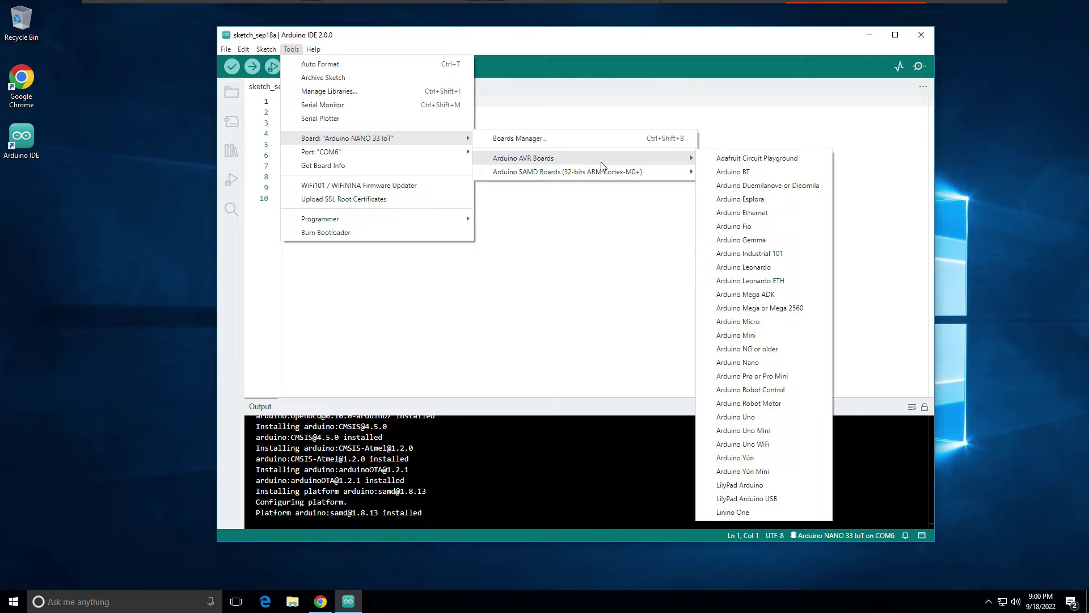
click(526, 138)
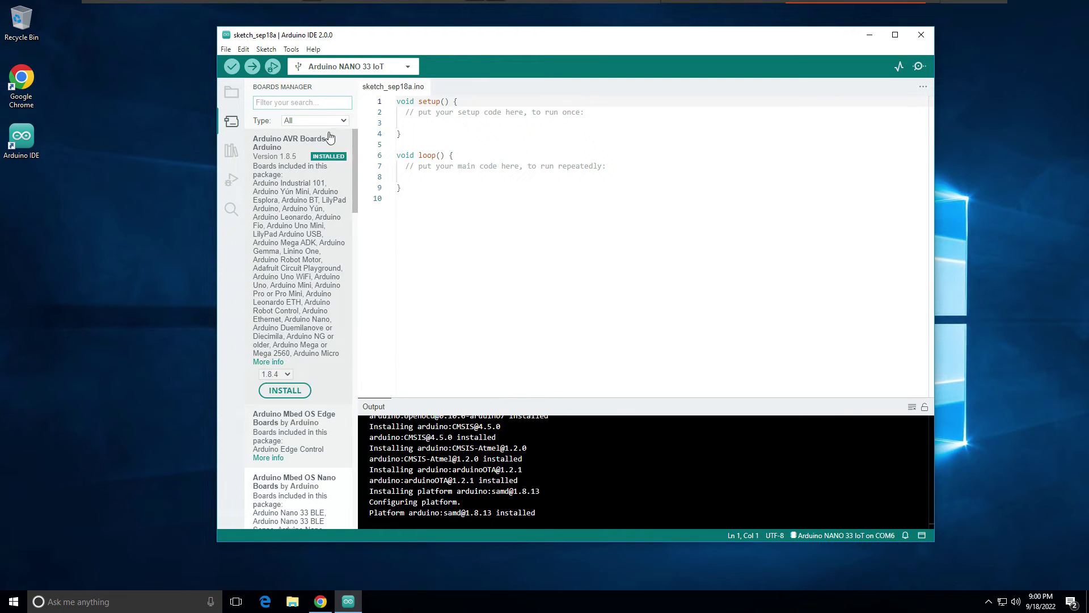
text(ble)
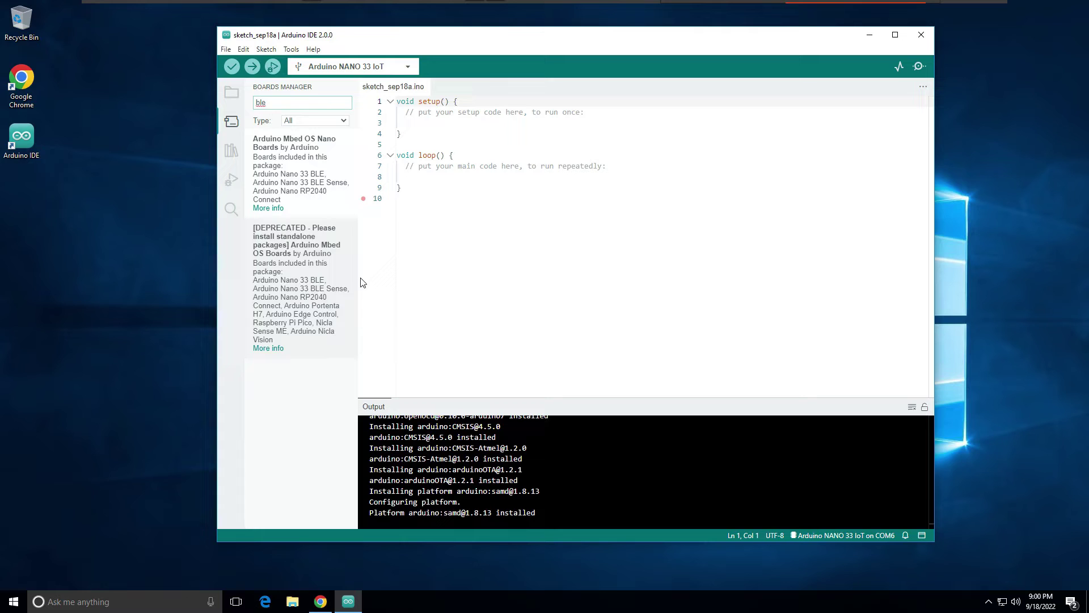
Step: Install version 3.3.0 of the Arduino Mbed OS Nano Boards package and allow dpinst-amd64.exe to make changes
mouse_move(357, 266)
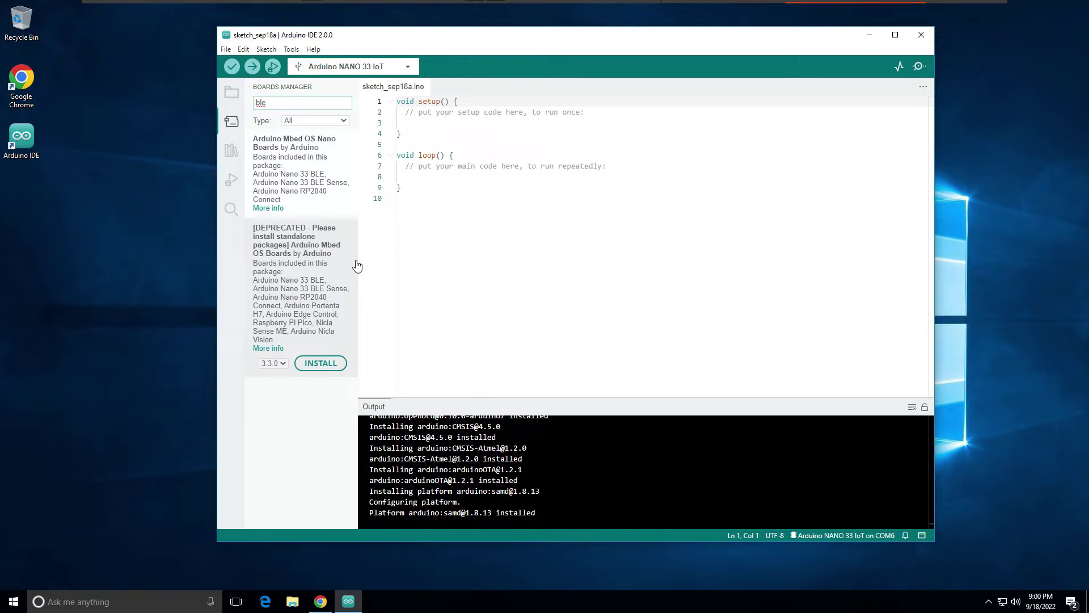
mouse_move(281, 366)
click(285, 363)
click(285, 364)
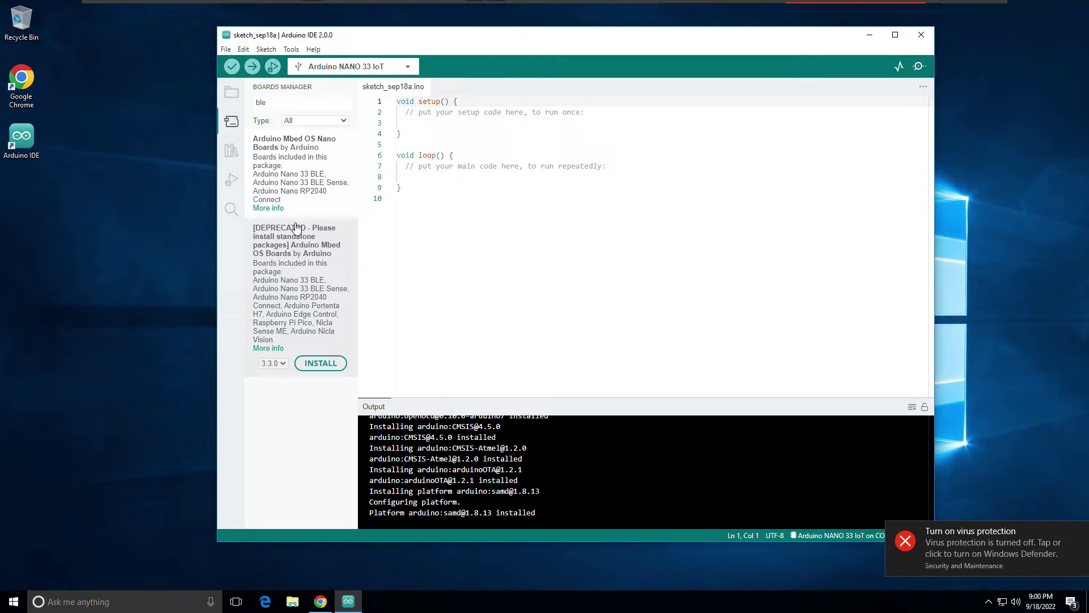
mouse_move(299, 183)
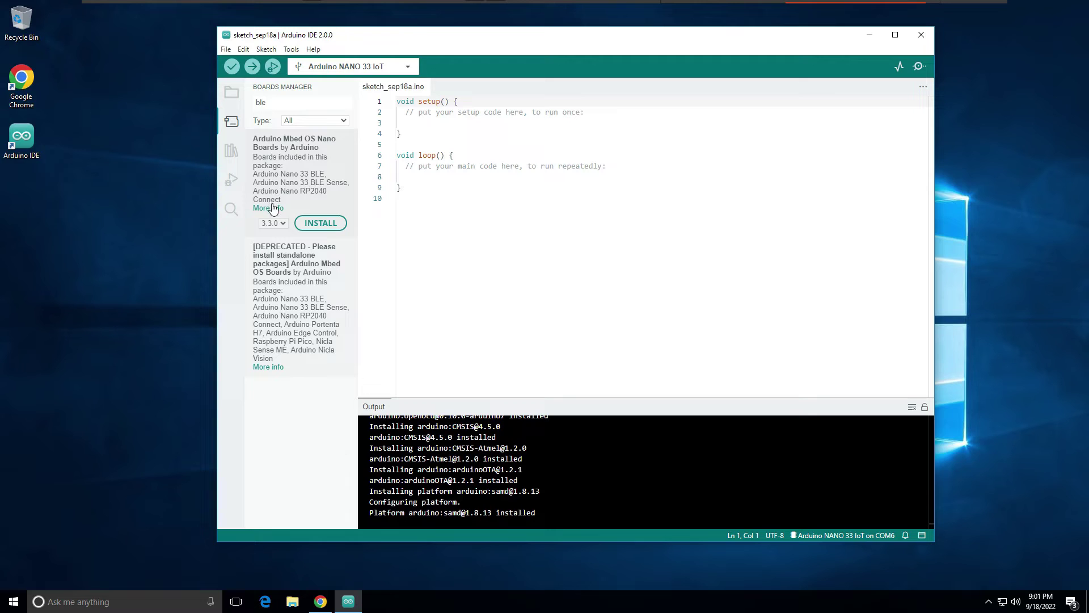
click(329, 224)
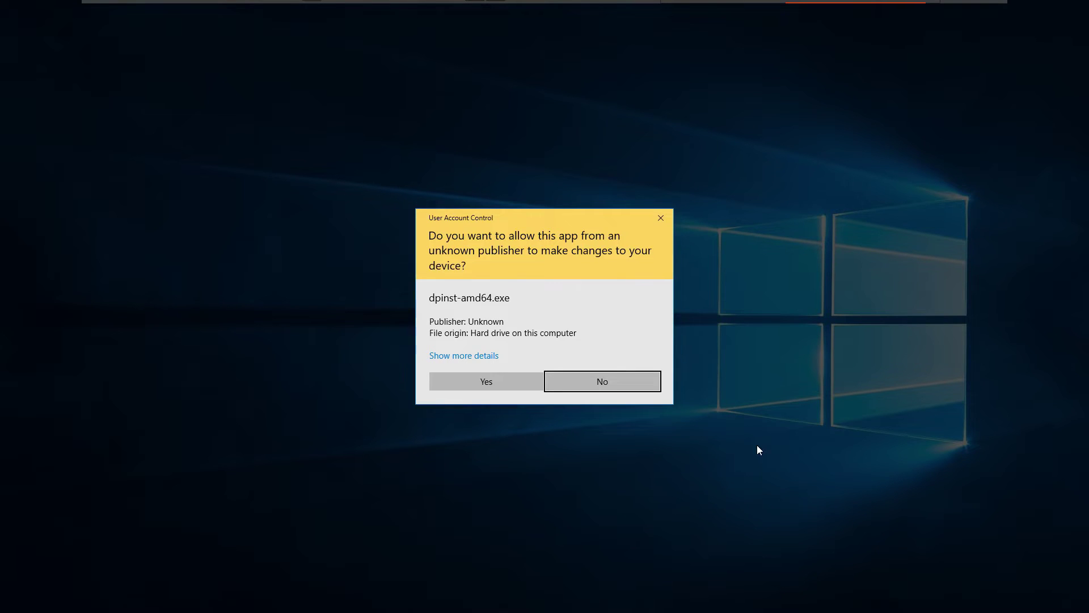
click(500, 377)
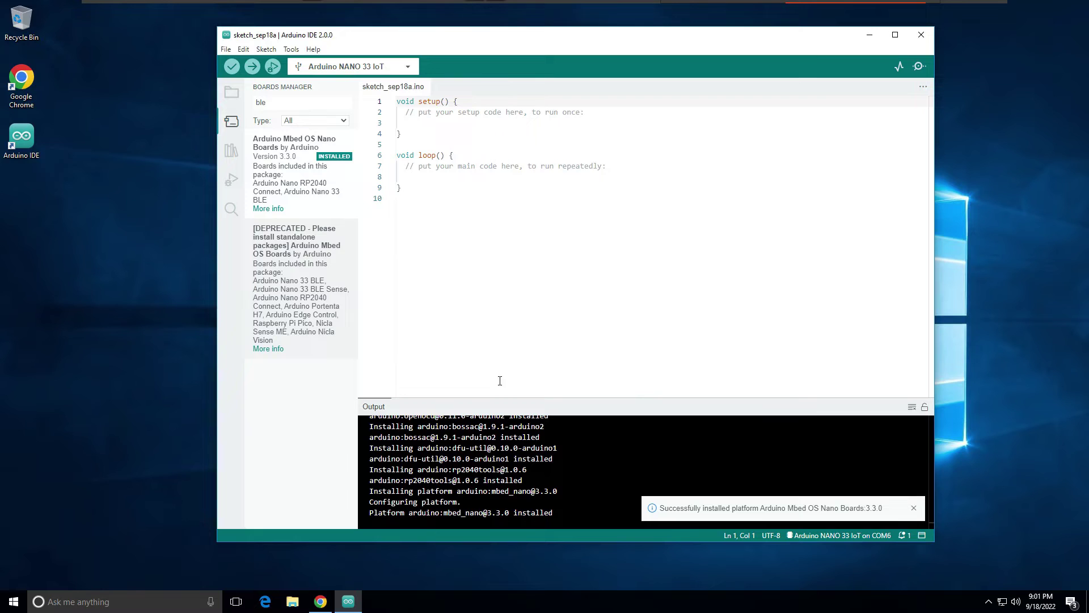
Step: Choose Arduino NANO 33 IoT from the Arduino SAMD Boards group as the sketch's board
click(291, 49)
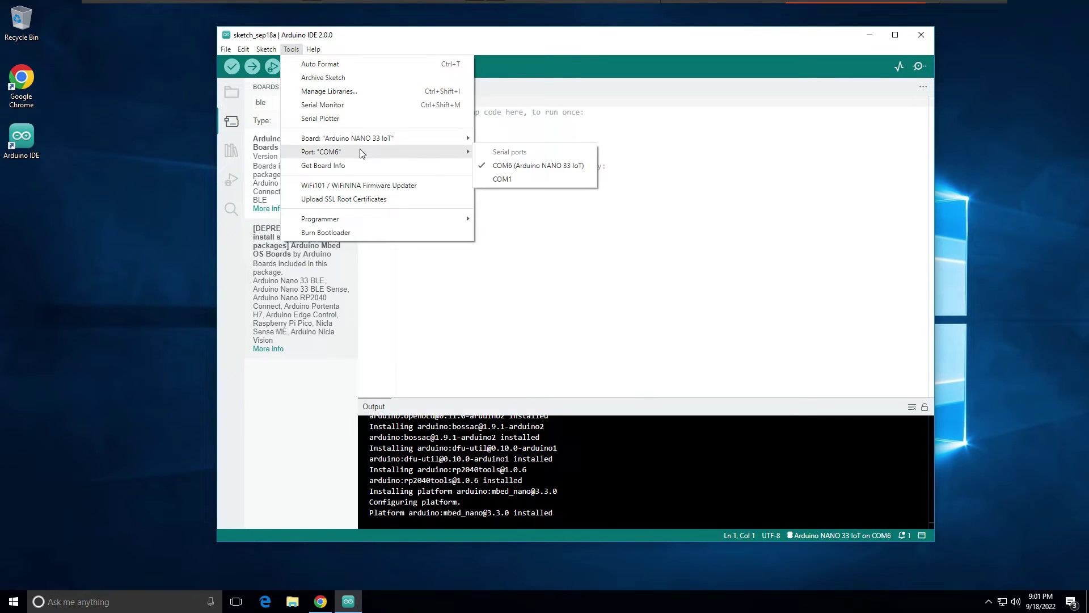
mouse_move(374, 139)
mouse_move(492, 158)
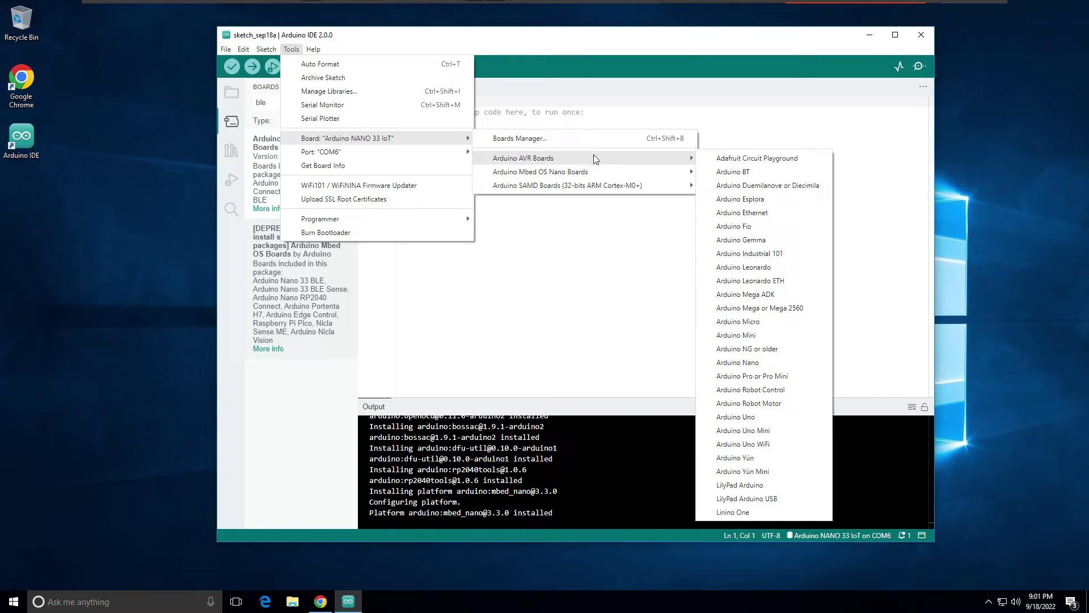
mouse_move(632, 176)
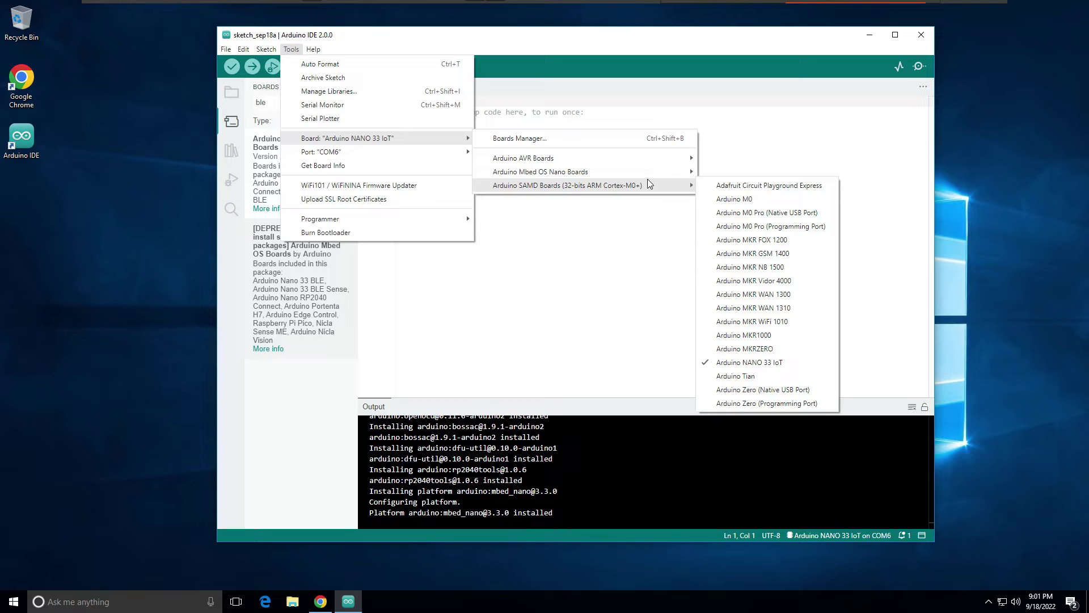
click(782, 365)
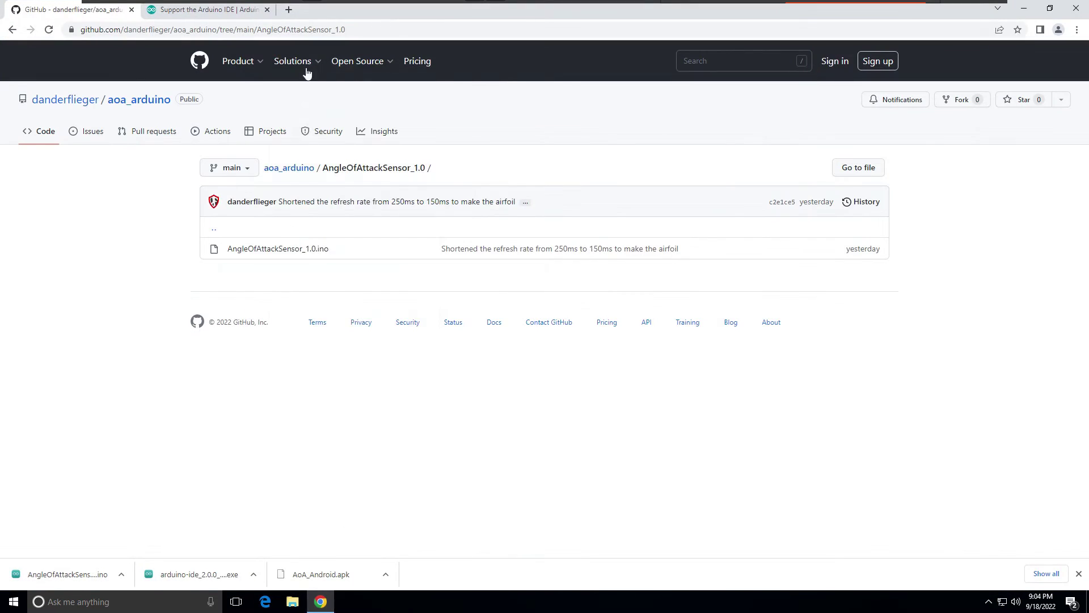
Step: Search the web for "git windows" in a new Chrome tab
click(289, 10)
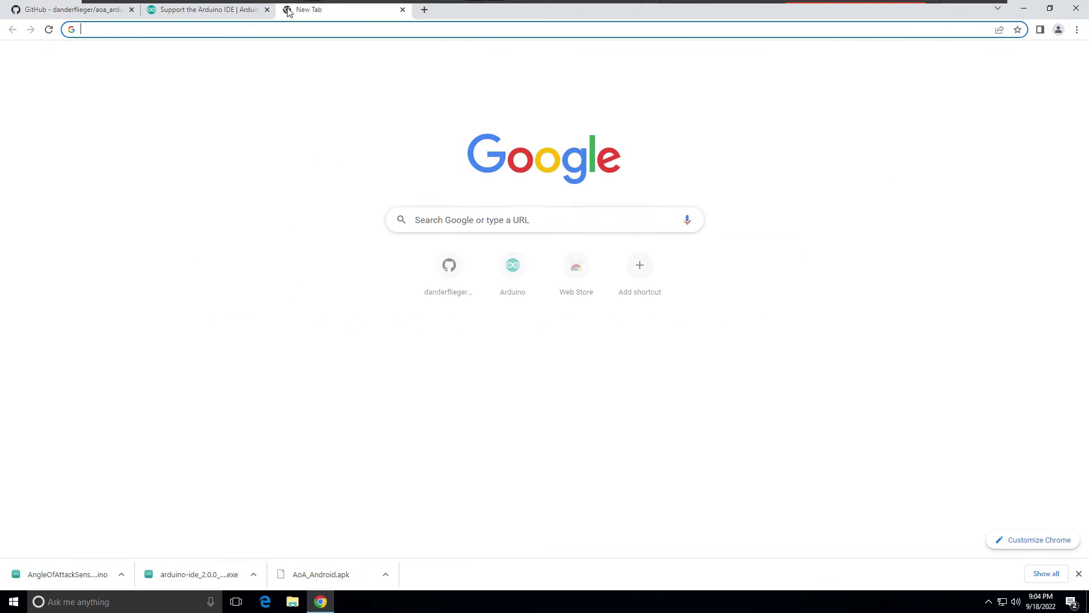
click(350, 30)
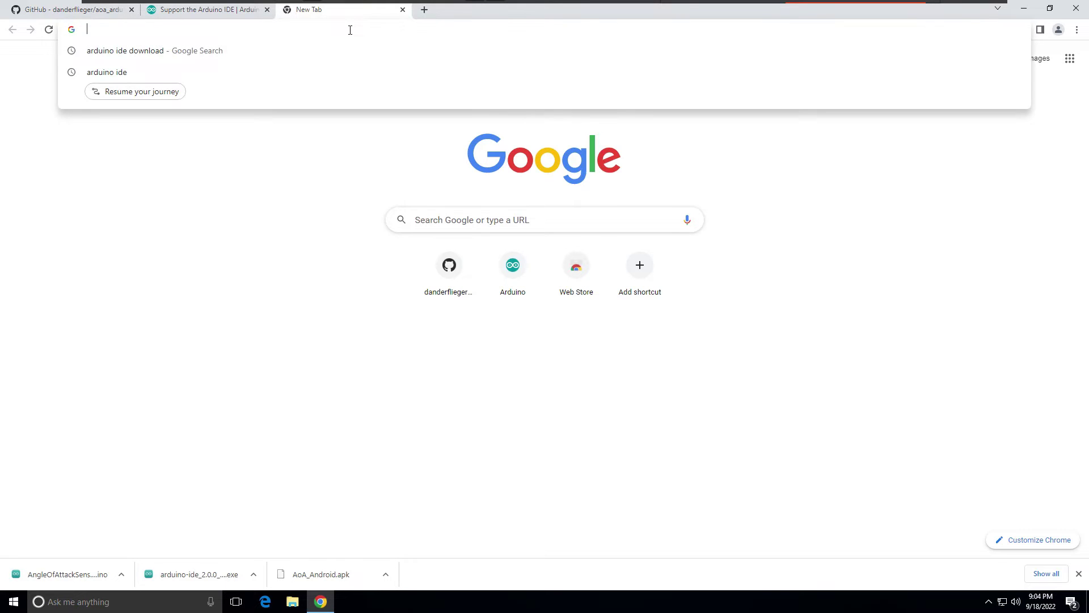
text(git)
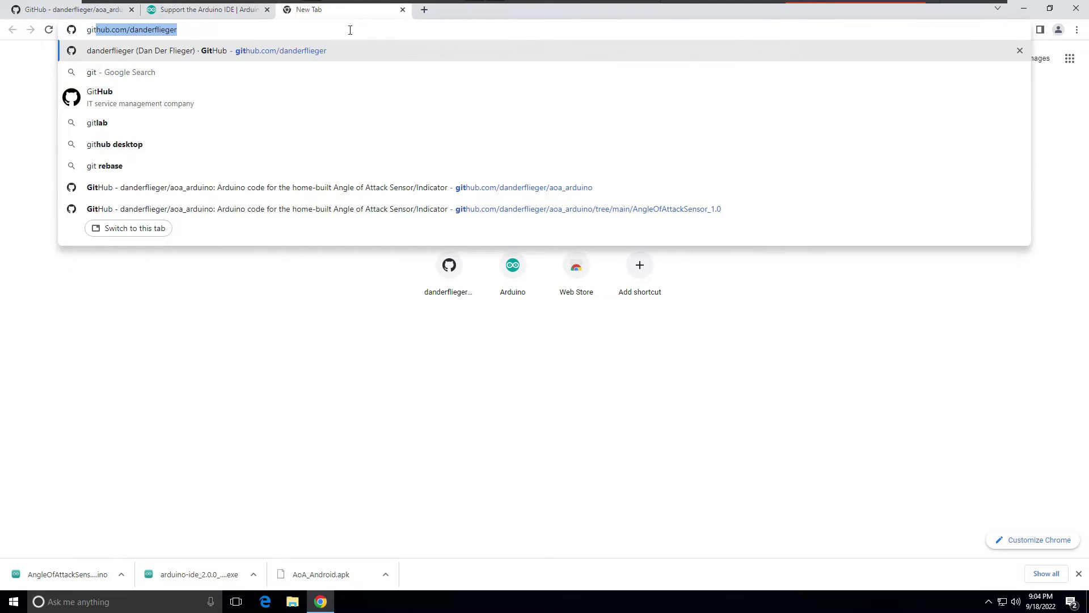
text( windows)
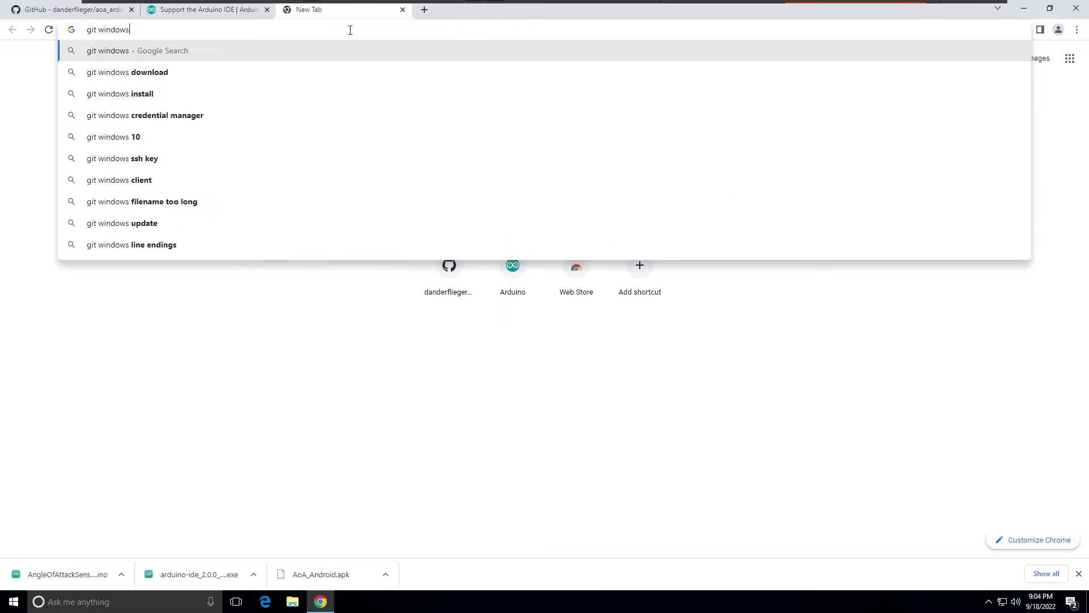
key(Return)
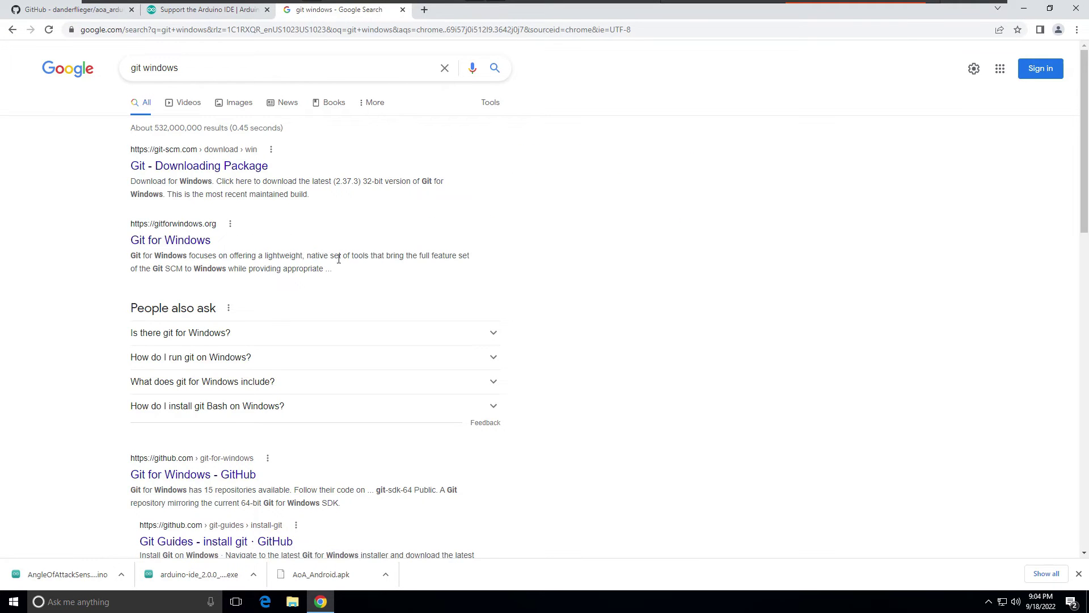
Step: Open GitHub's Git Guides installation page and follow its Git for Windows installer link under Install Git on Windows
scroll(344, 259, down, 4)
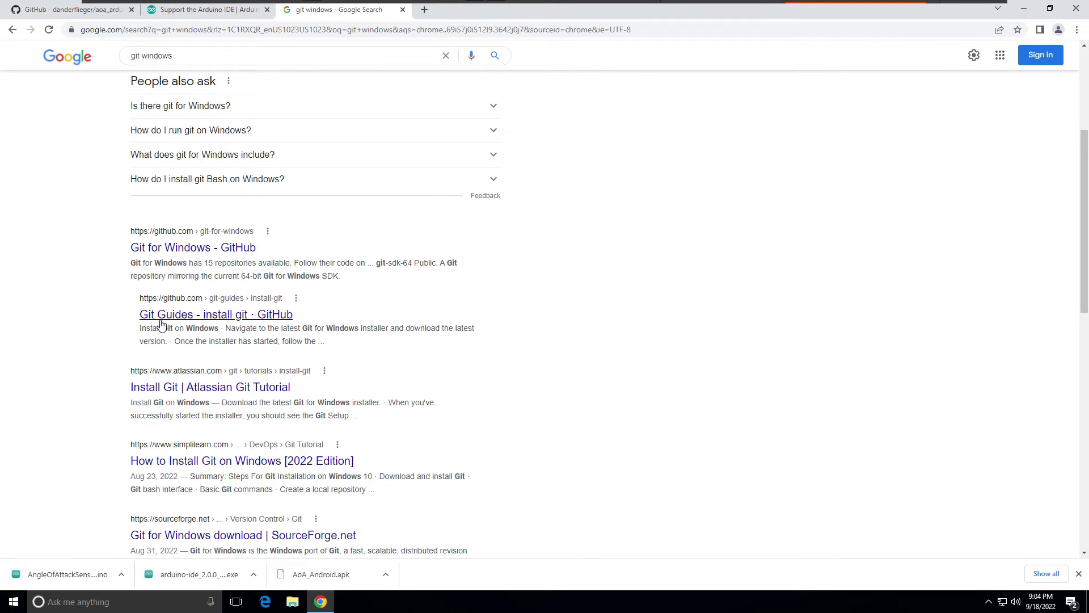
click(220, 319)
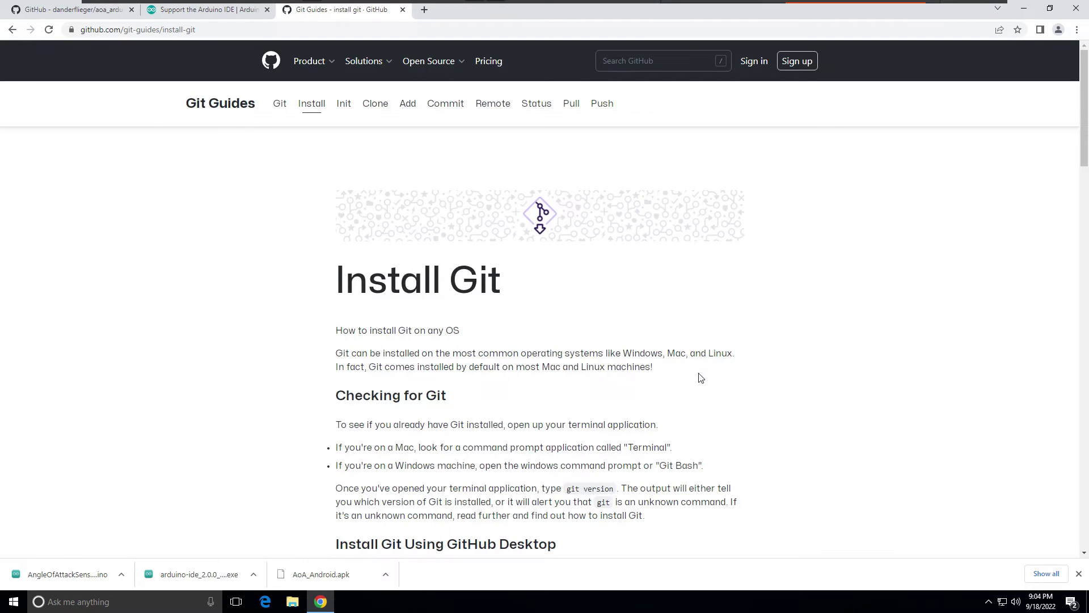
scroll(580, 353, down, 1)
scroll(580, 353, down, 3)
scroll(389, 376, down, 3)
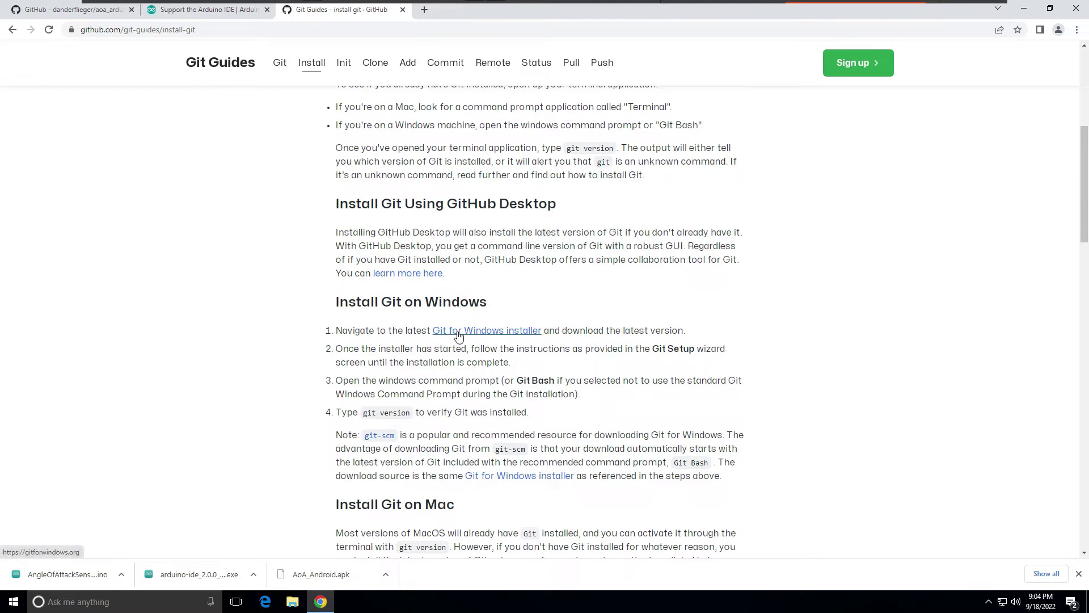
click(494, 331)
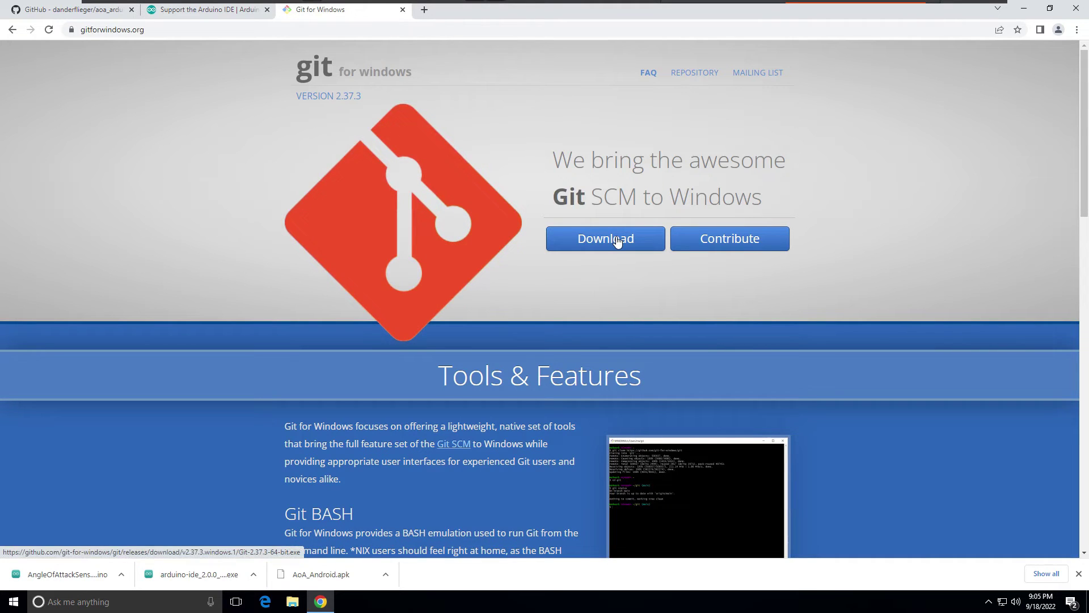
Step: Download Git-2.37.3-64-bit.exe, run it, and allow Git for Windows to make changes to the device
click(617, 241)
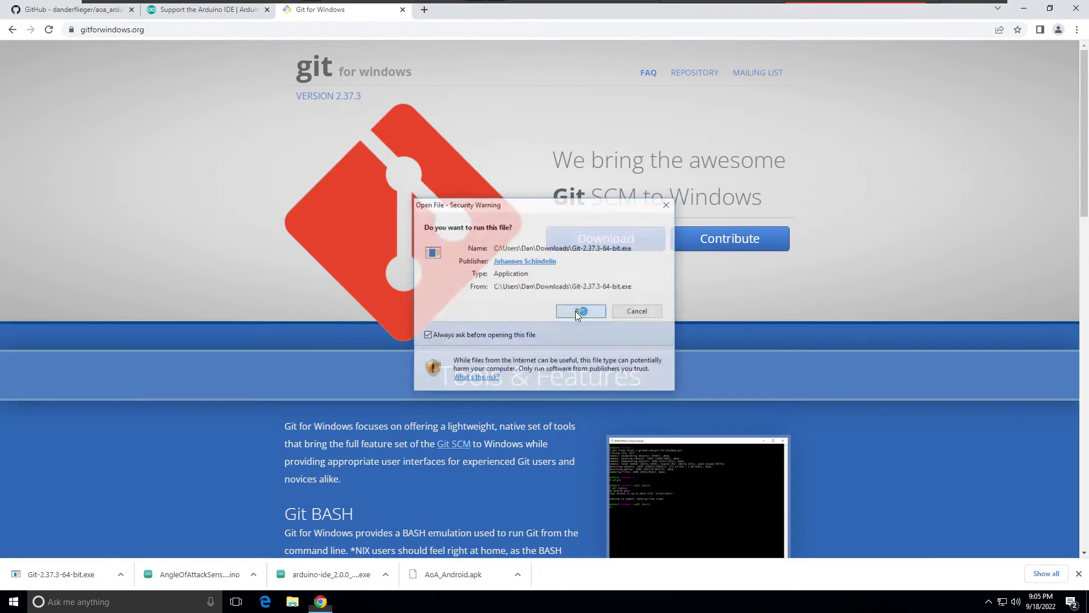
click(575, 310)
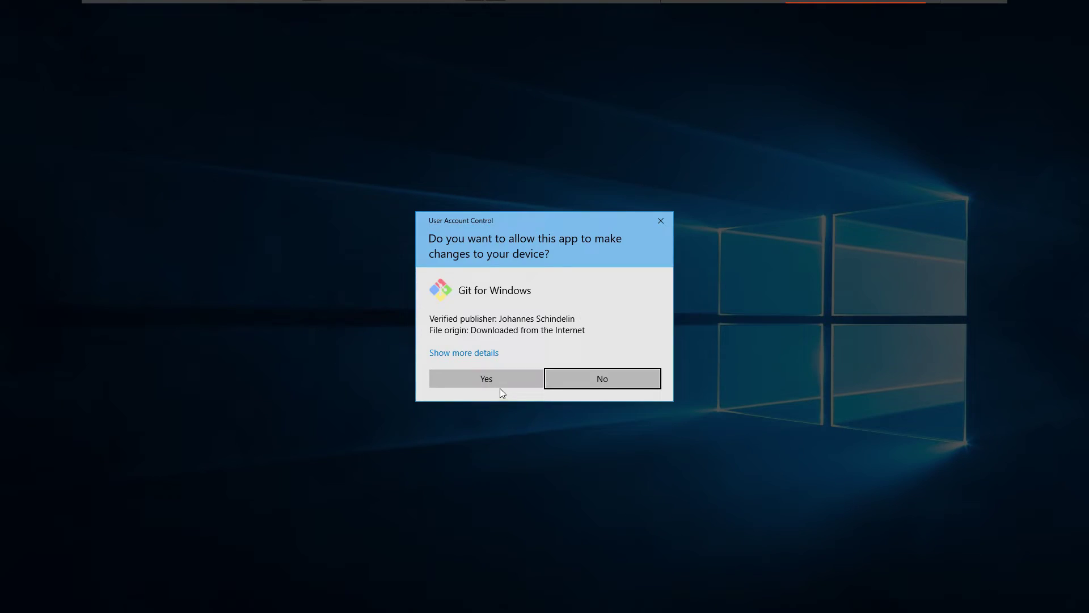
click(481, 377)
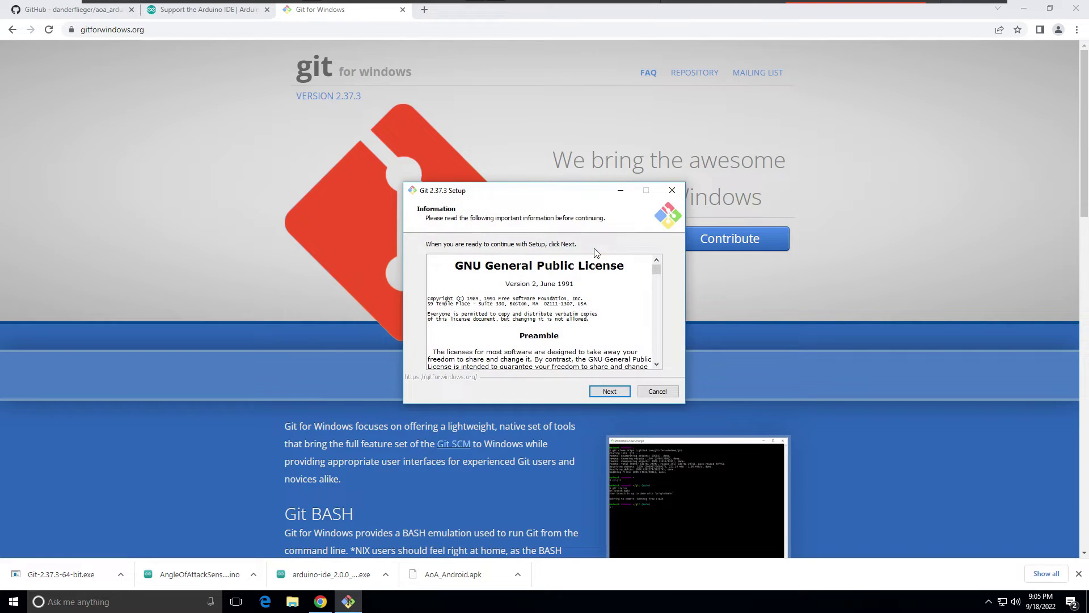
Step: Proceed past the Git license, keeping the default install location, components and the Git Start Menu folder
scroll(608, 342, down, 1)
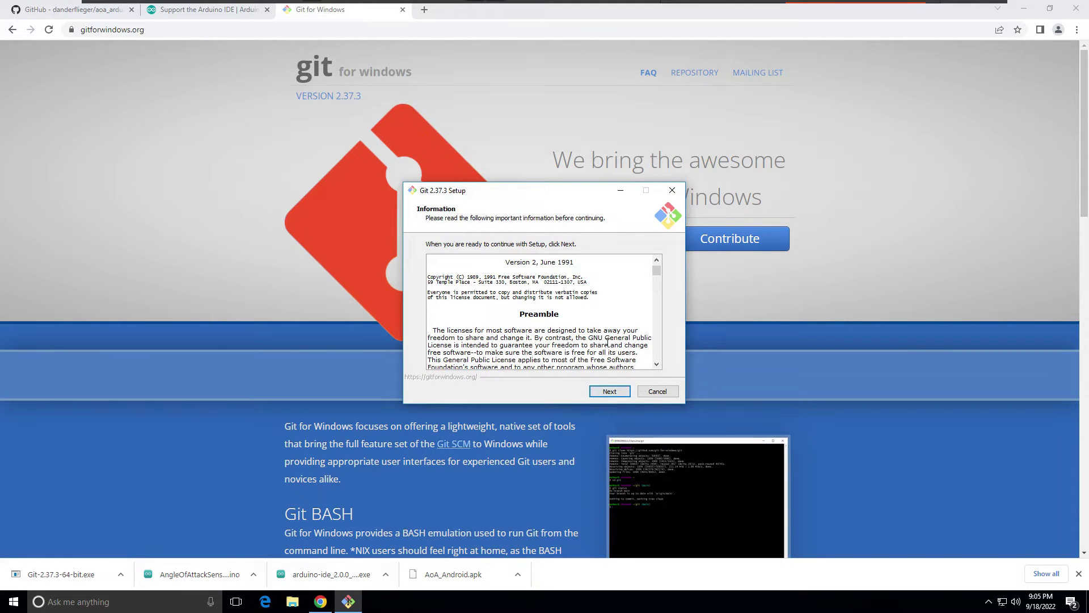
click(610, 391)
click(611, 393)
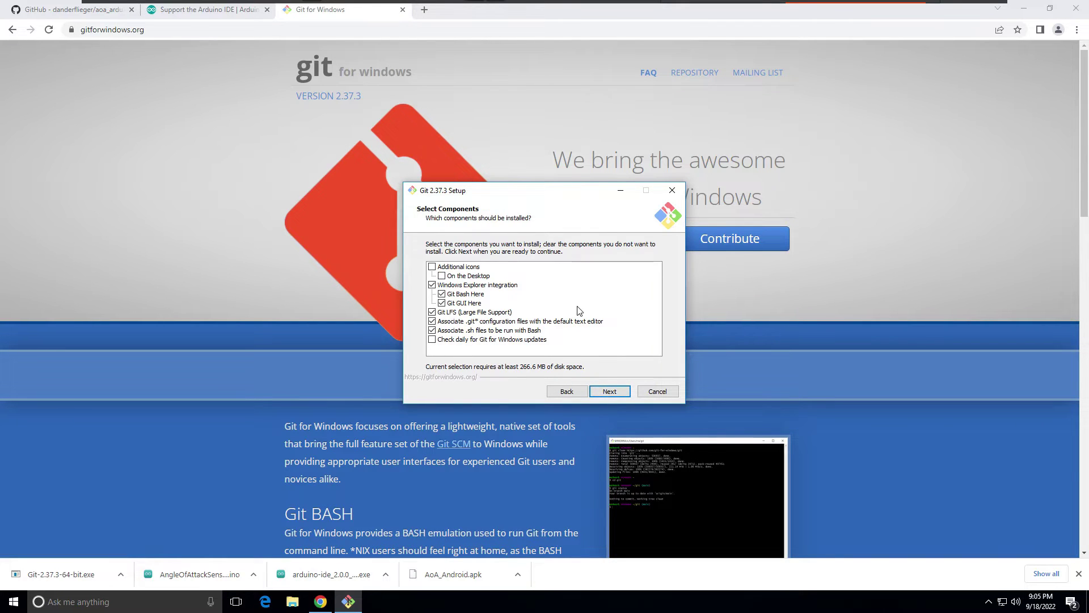
click(617, 393)
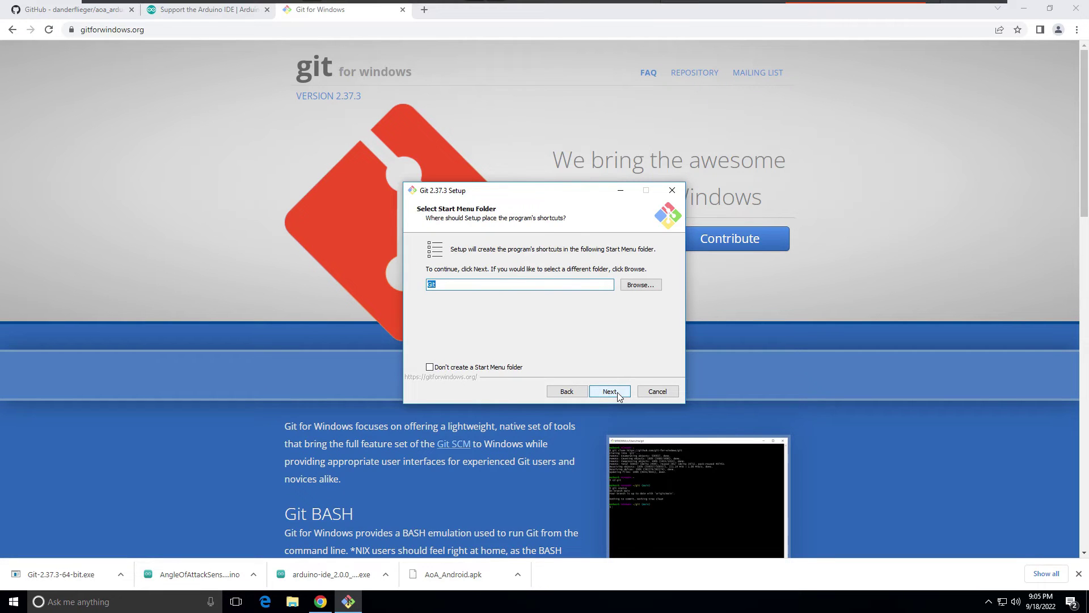
click(617, 393)
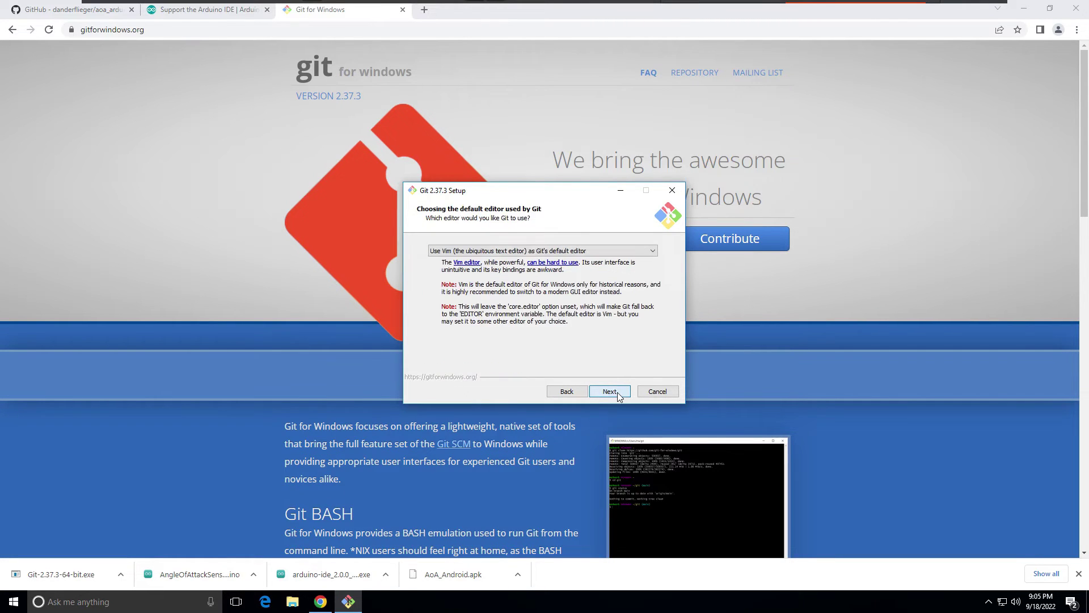
Step: Choose Notepad as Git's default editor and continue the setup
click(632, 251)
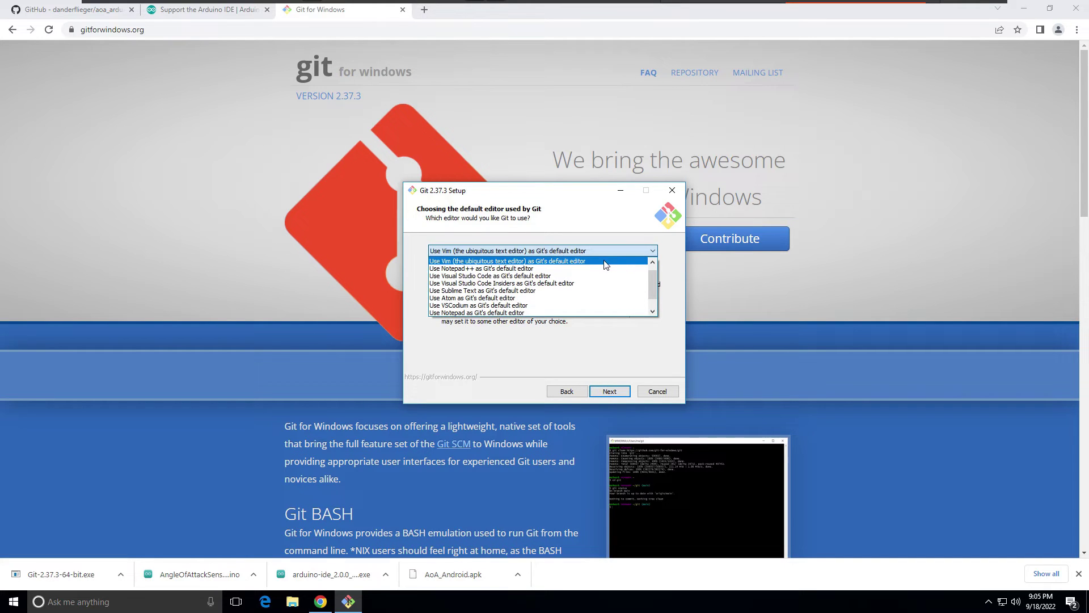
scroll(590, 278, down, 1)
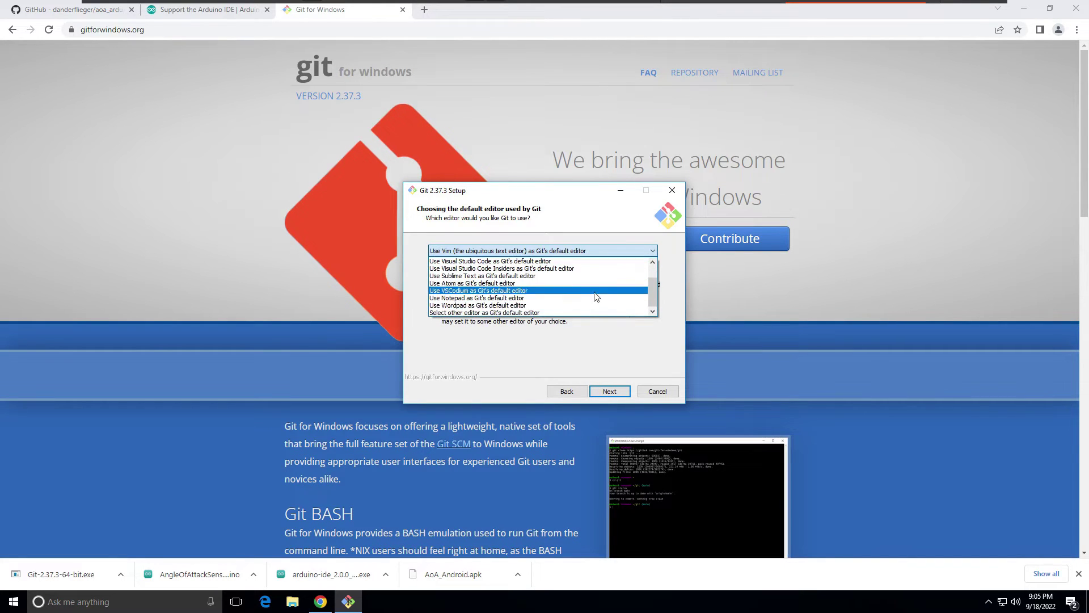
click(518, 299)
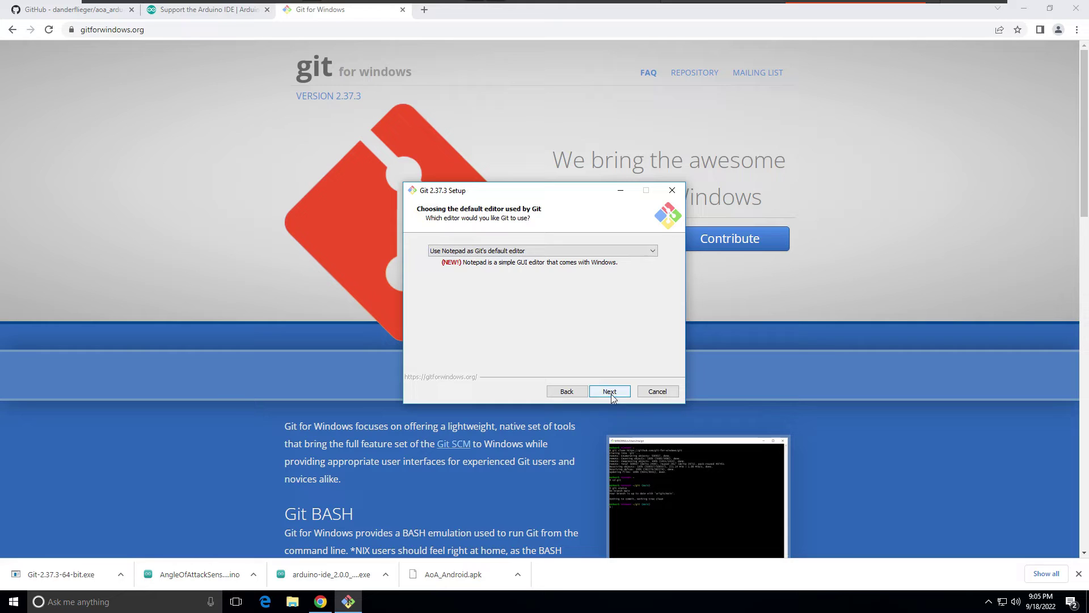
click(602, 250)
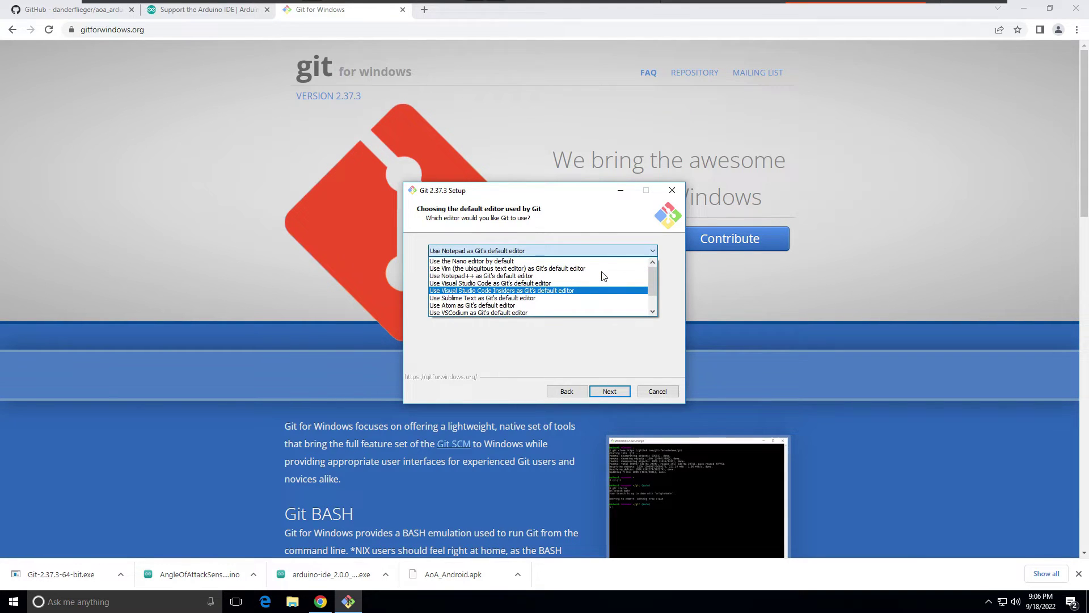
scroll(584, 286, down, 1)
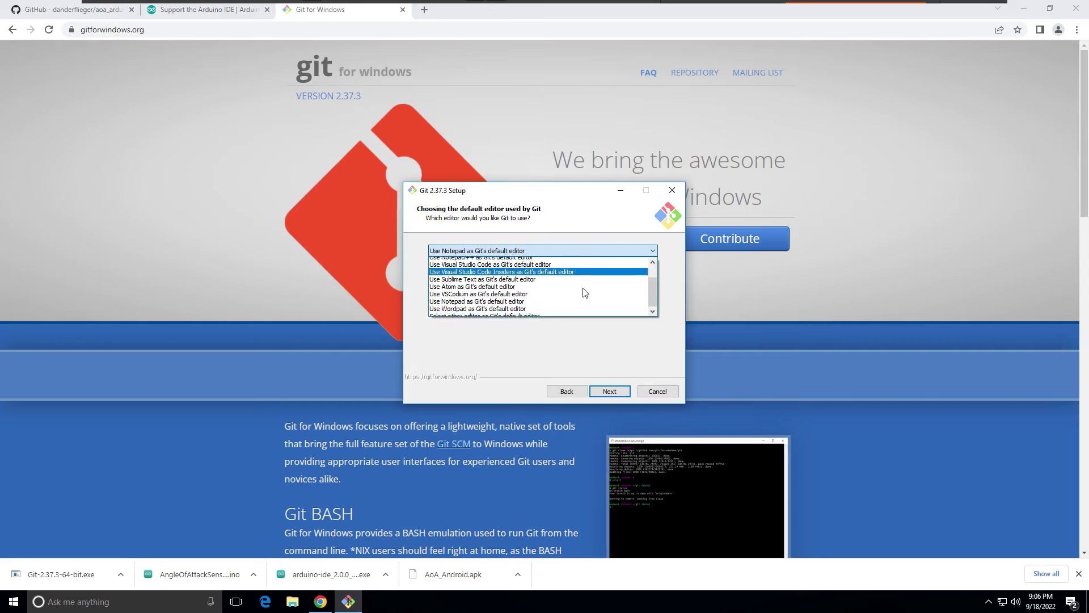
click(554, 299)
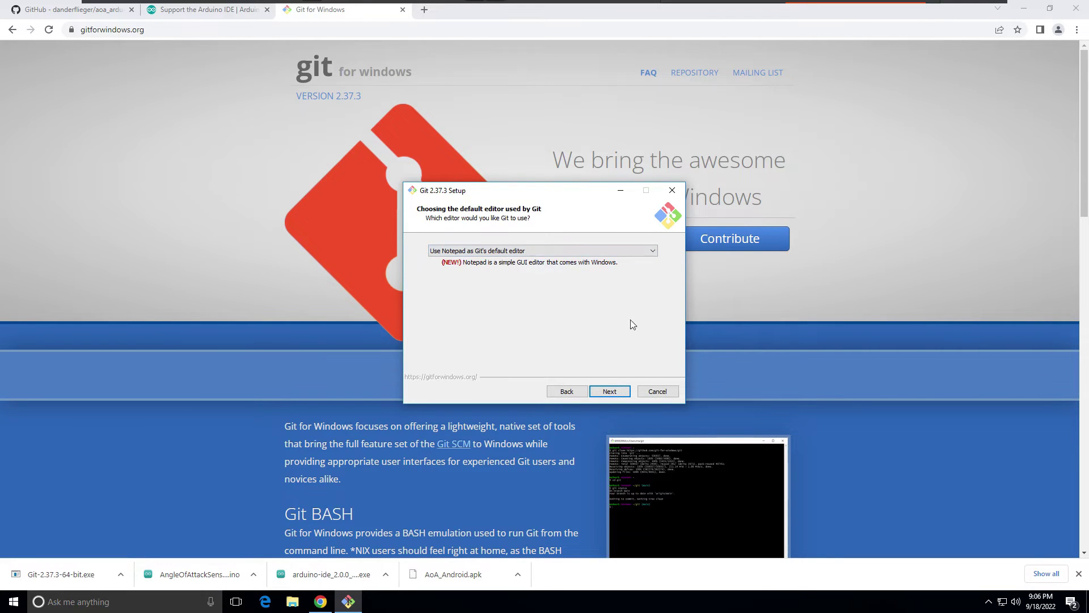
click(617, 392)
Step: Keep the preselected options through line endings, including Git from the command line, the OpenSSL library and Windows-style checkout with Unix-style commits
click(615, 393)
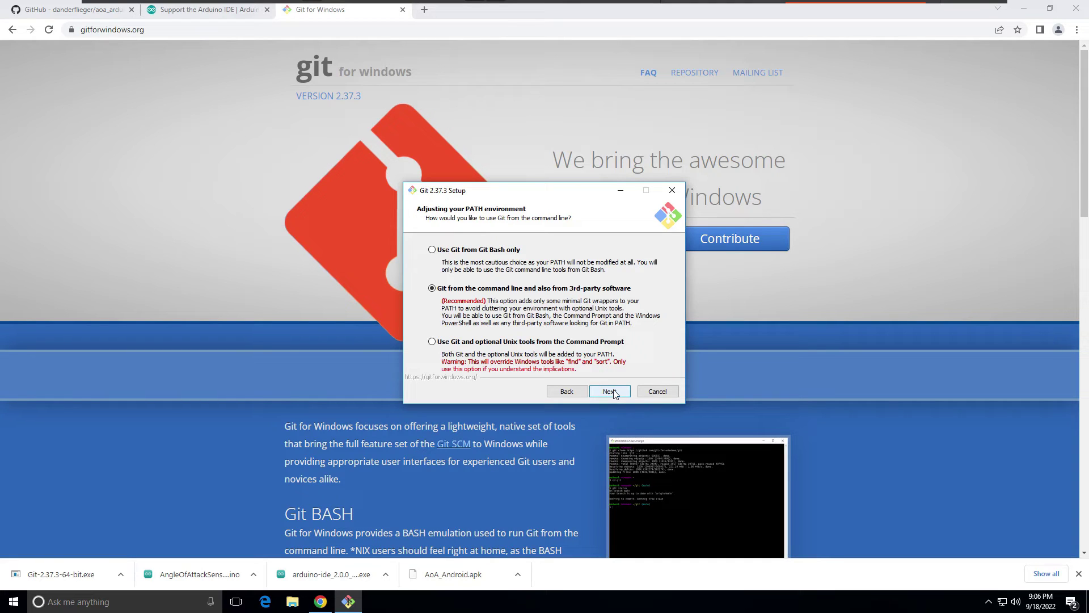
click(610, 392)
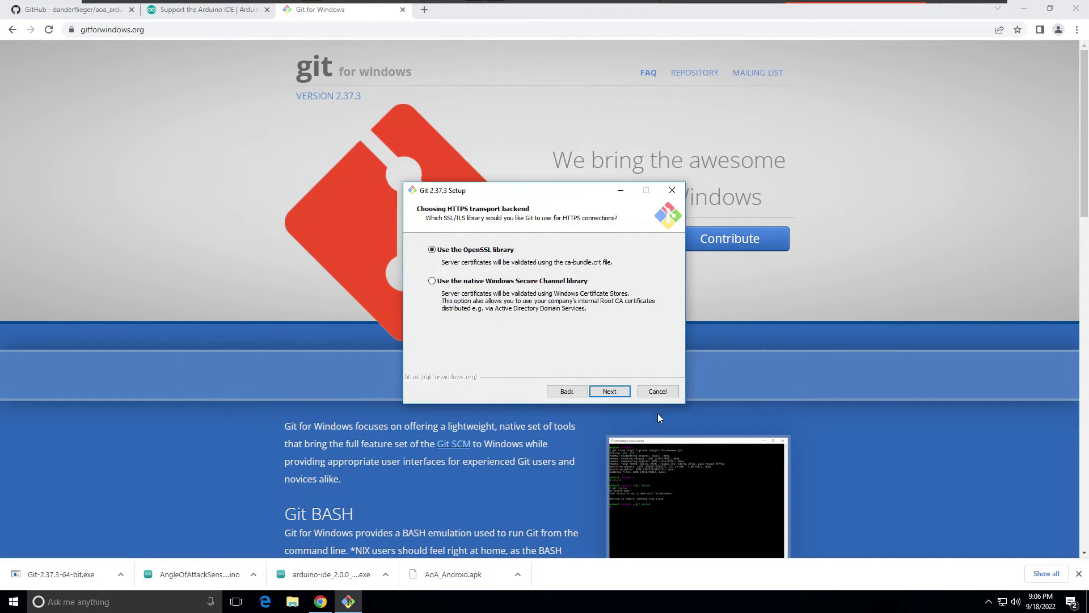
click(611, 394)
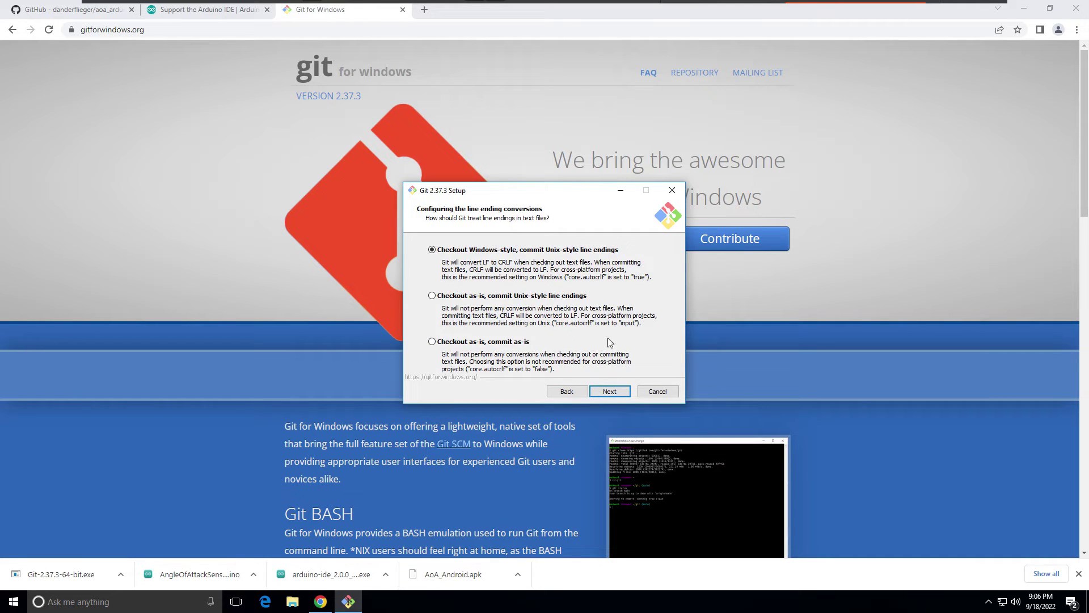
click(617, 392)
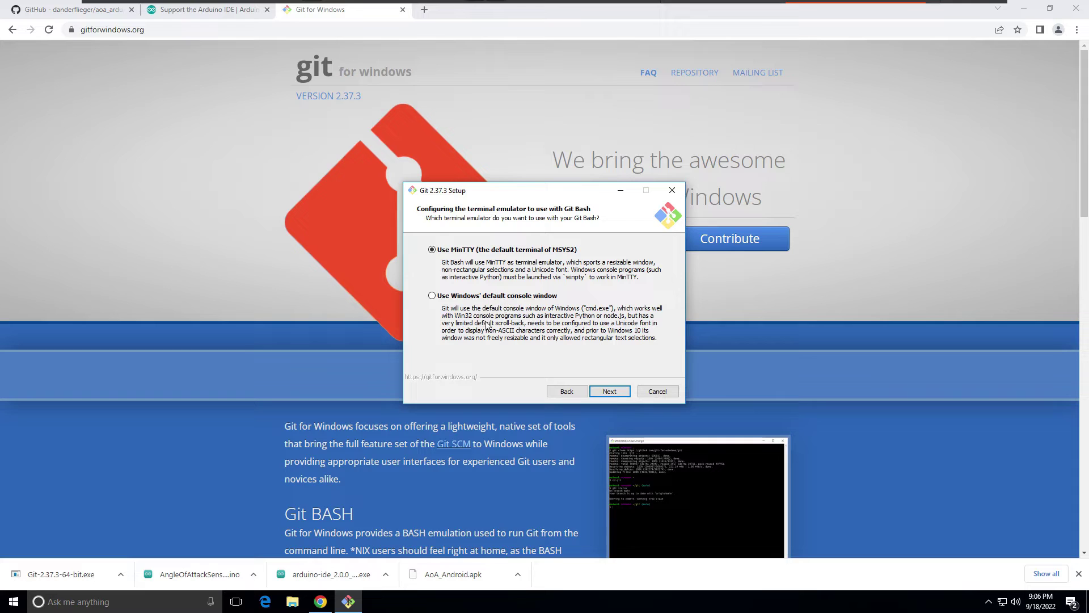
Step: Set Git Bash to use Windows' default console window and keep the default fast-forward or merge behavior for git pull
click(433, 298)
click(615, 393)
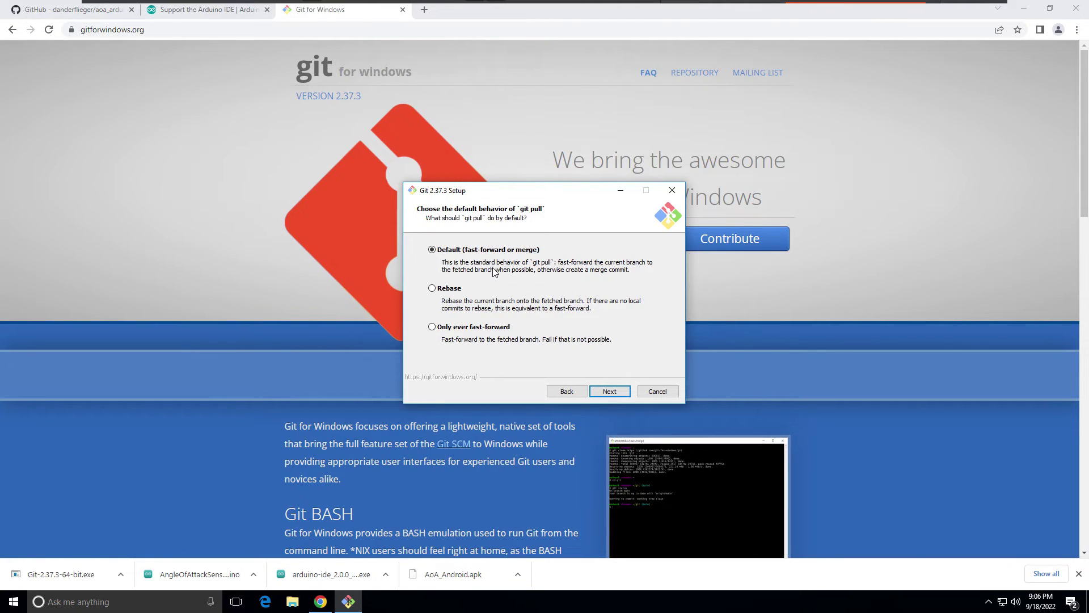
click(614, 391)
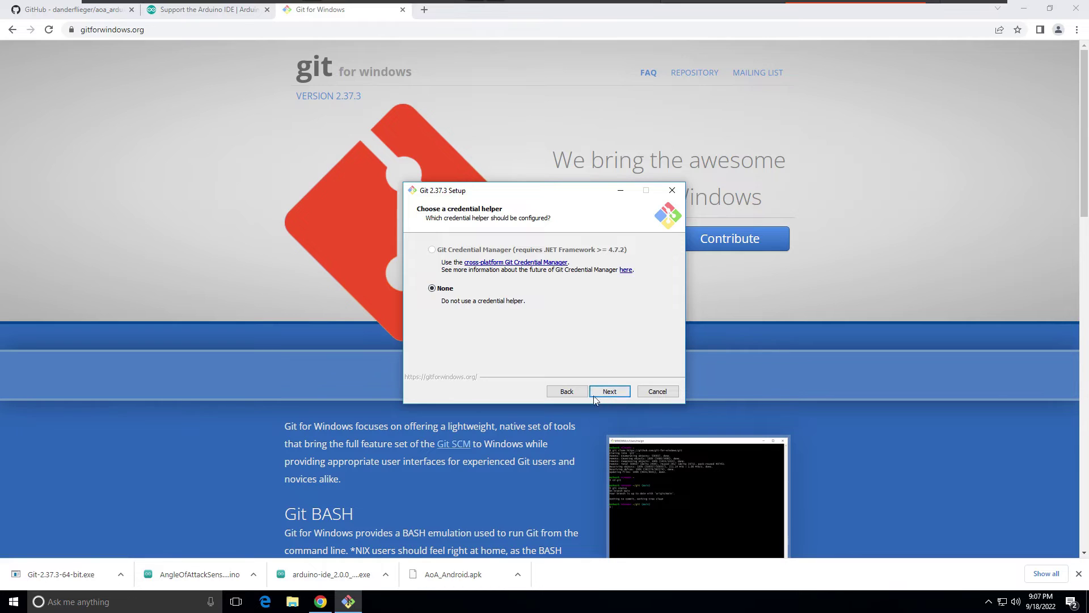
Step: Install Git with no credential helper, file system caching enabled and no experimental options, and finish the setup with the release notes shown
click(609, 391)
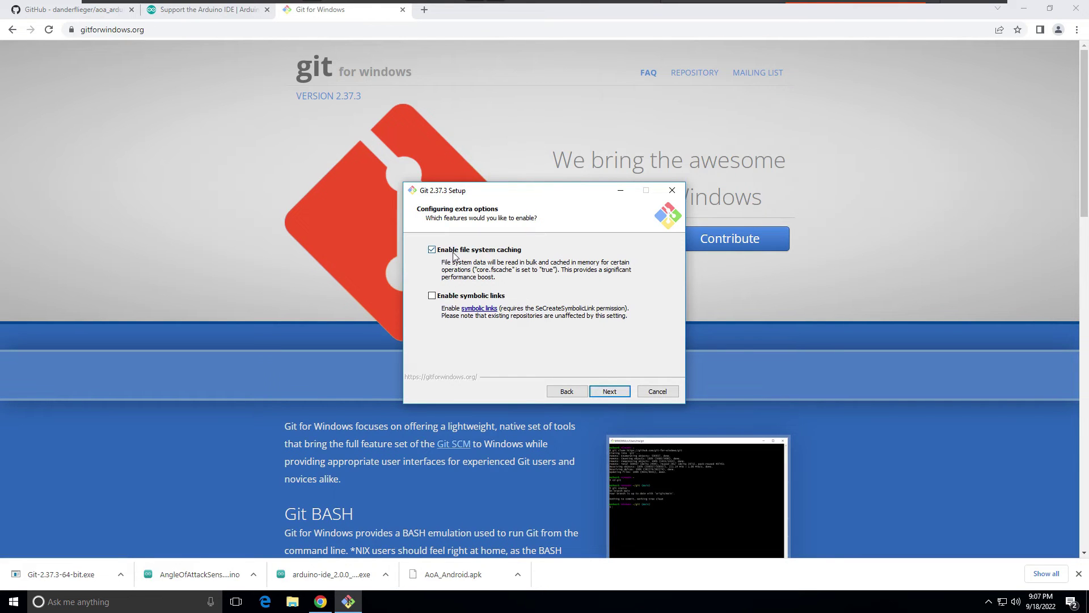
click(612, 394)
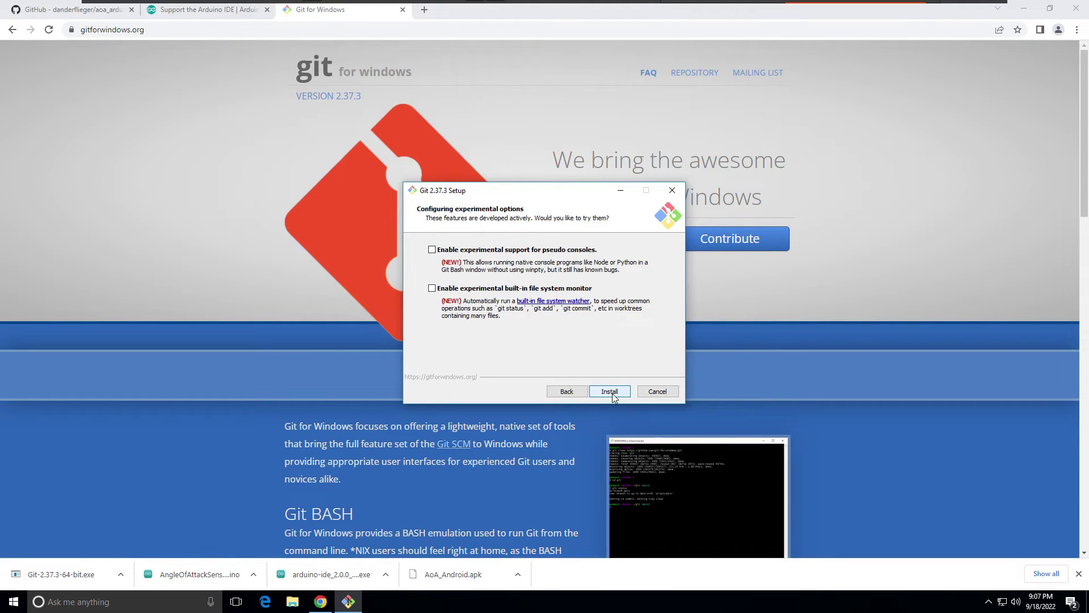
click(612, 394)
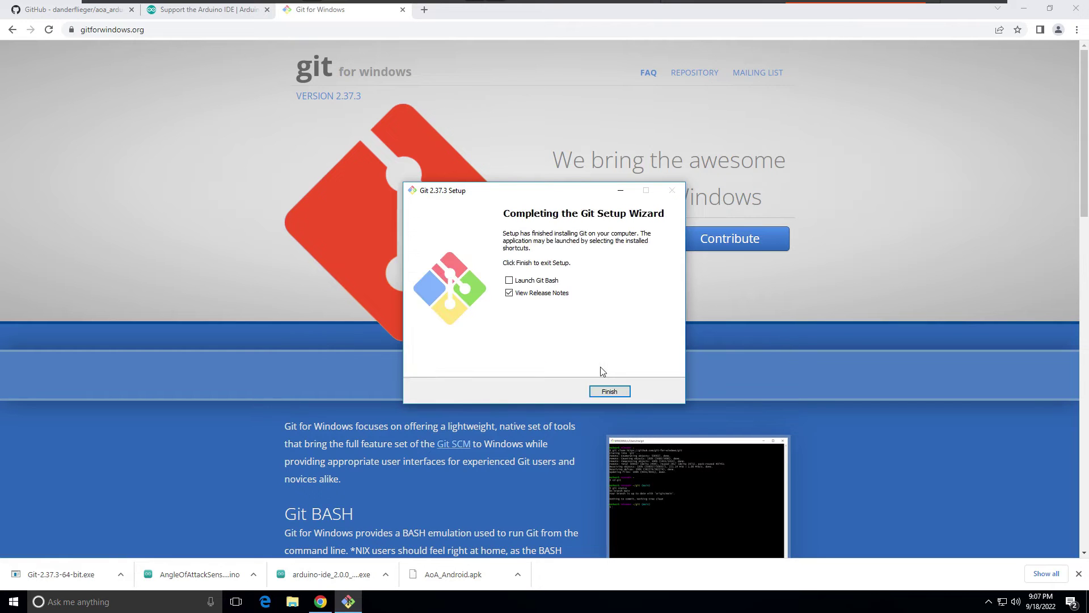
click(606, 396)
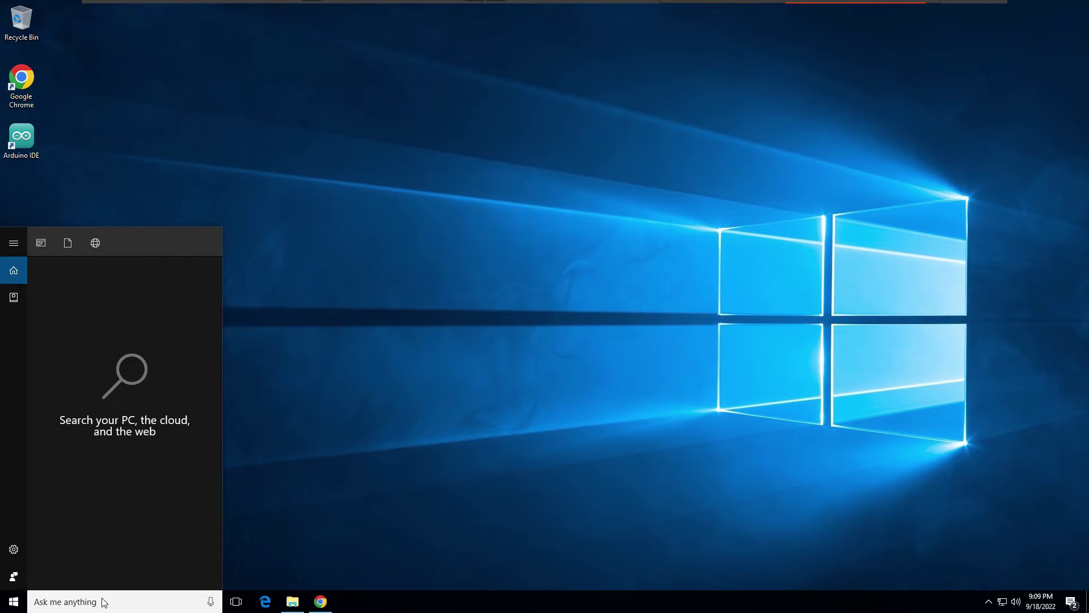
Step: Search Windows for "cmd" and open Command Prompt
text(cmd)
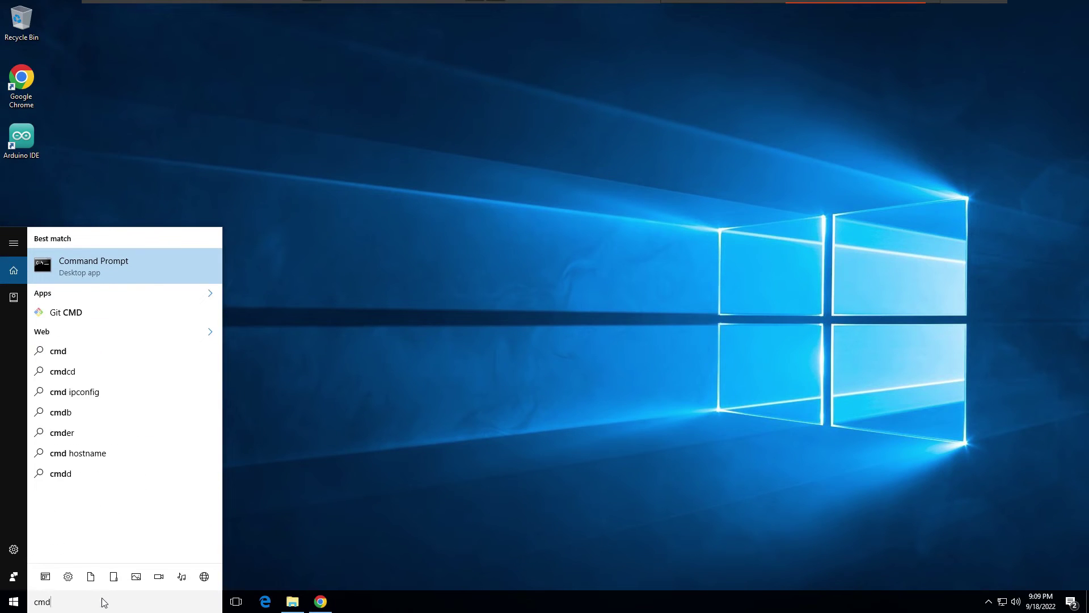
key(Return)
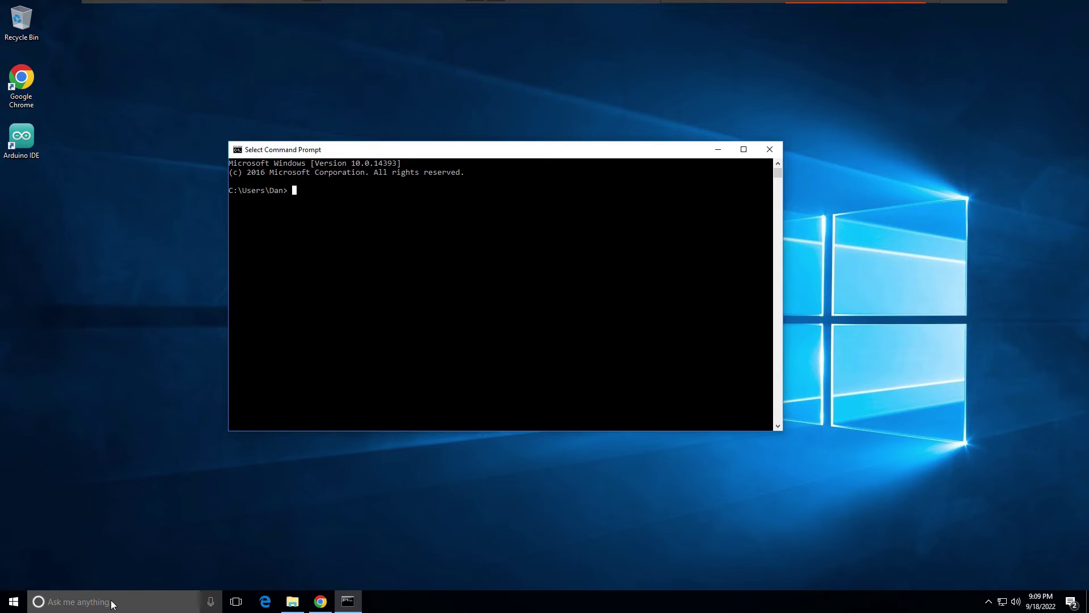
click(114, 603)
click(367, 160)
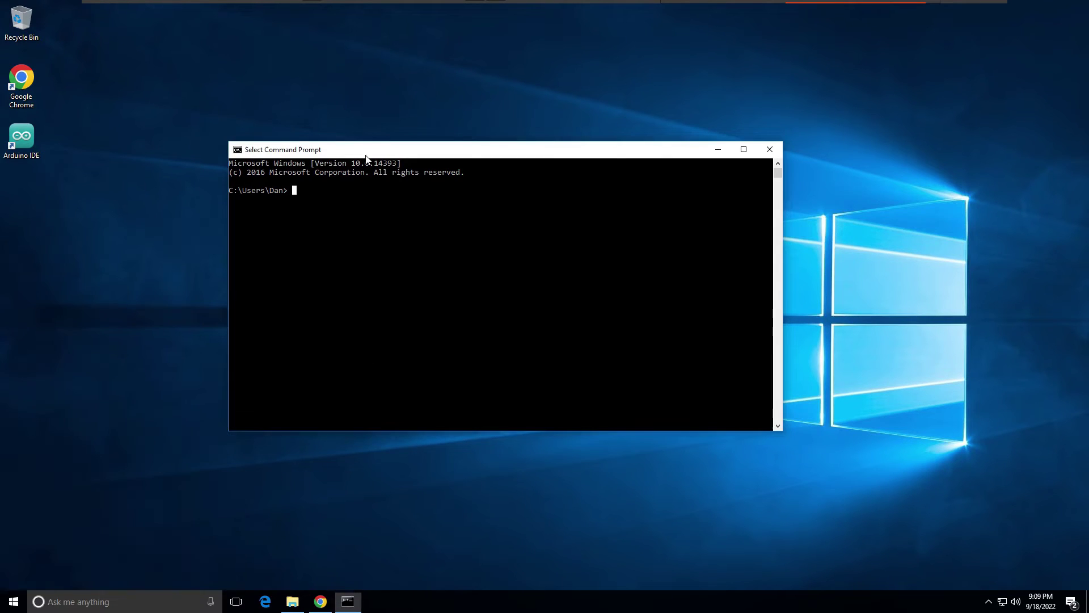
Step: Change to the Downloads directory with cd and list its contents with dir
text(c)
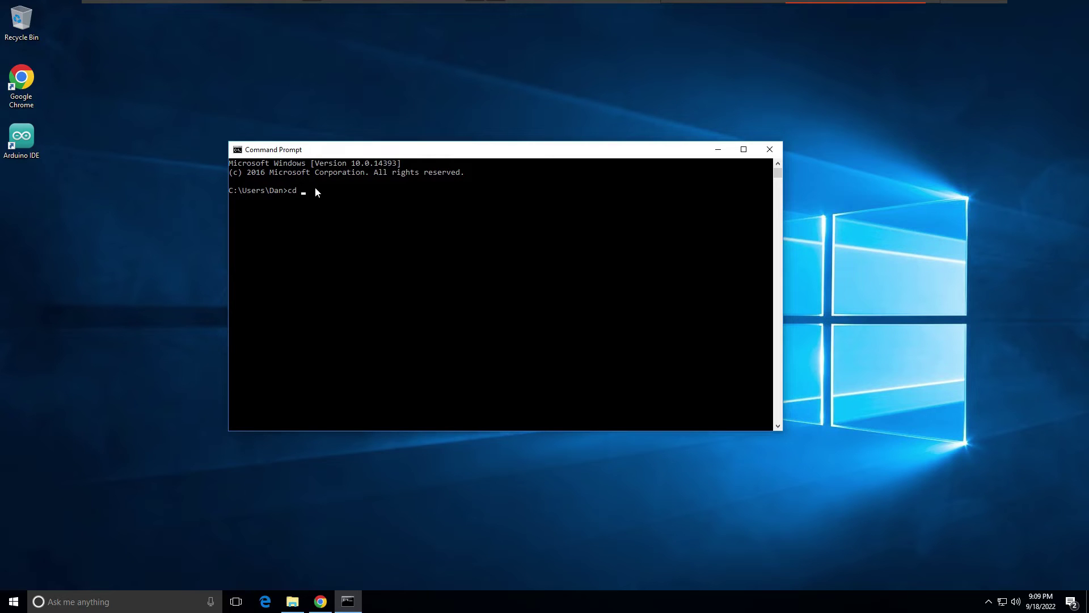
text(d)
click(309, 190)
text(Downloads)
key(Return)
text(dir)
key(Return)
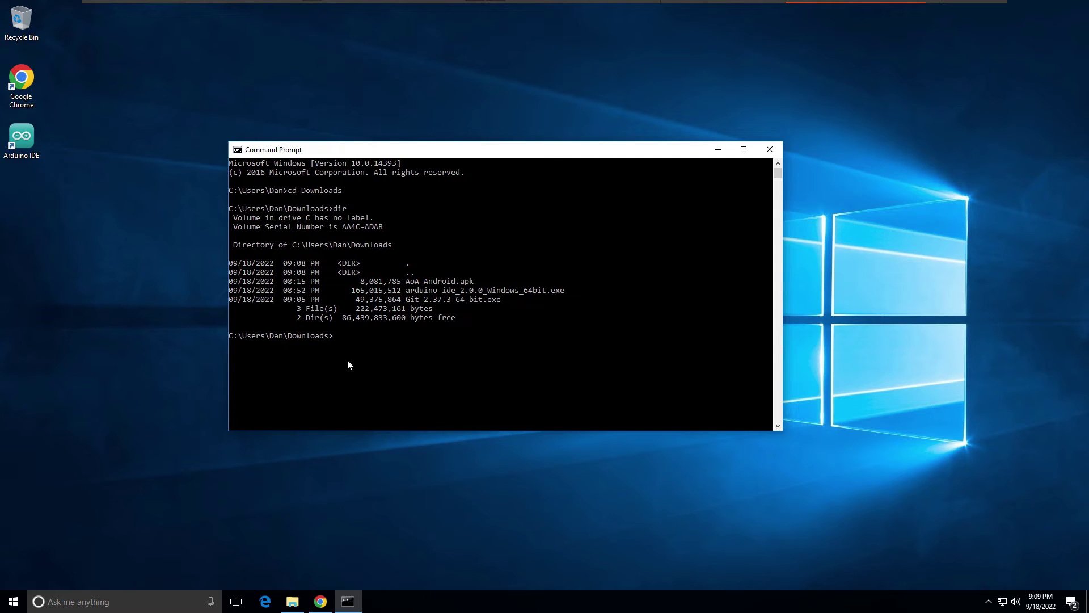
Step: Change to the Documents directory with "cd ..\Documents" and list its contents with dir
click(345, 335)
text(cd ..\Documents)
key(Return)
text(dir)
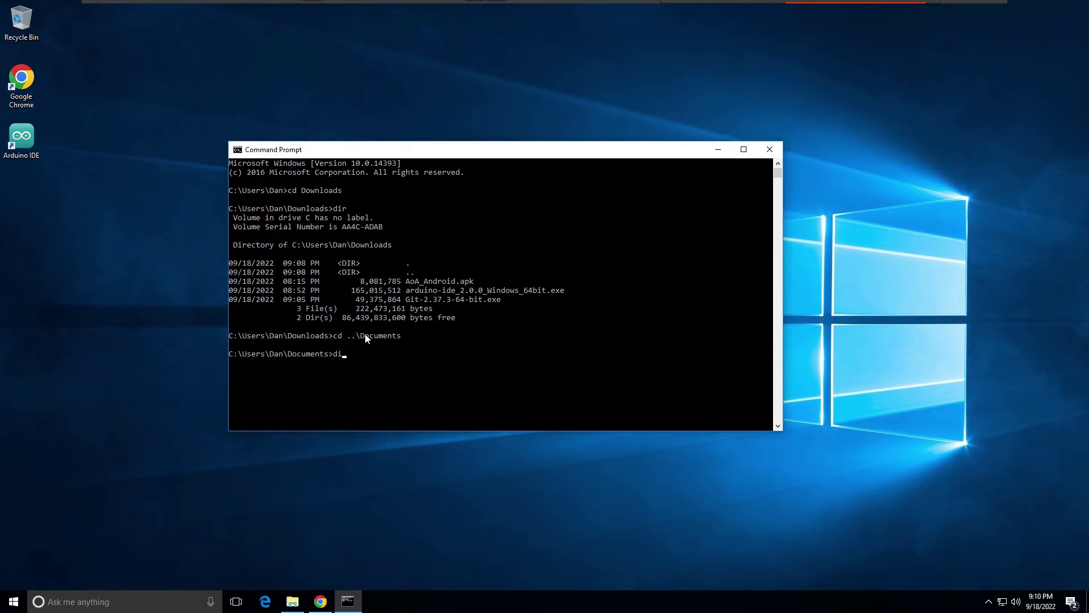
key(Return)
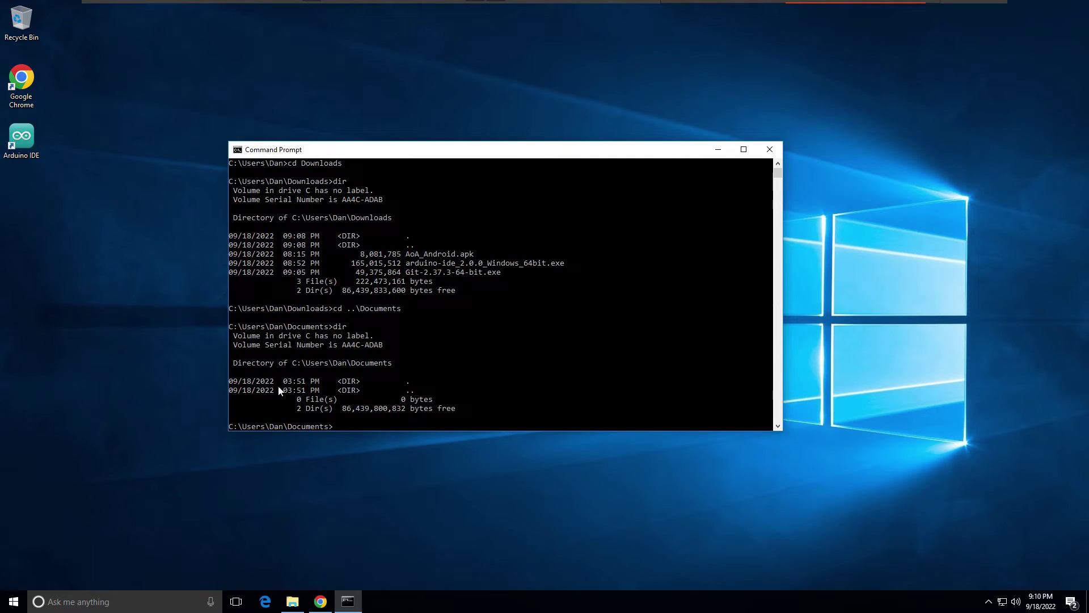
double_click(336, 329)
click(344, 328)
click(352, 425)
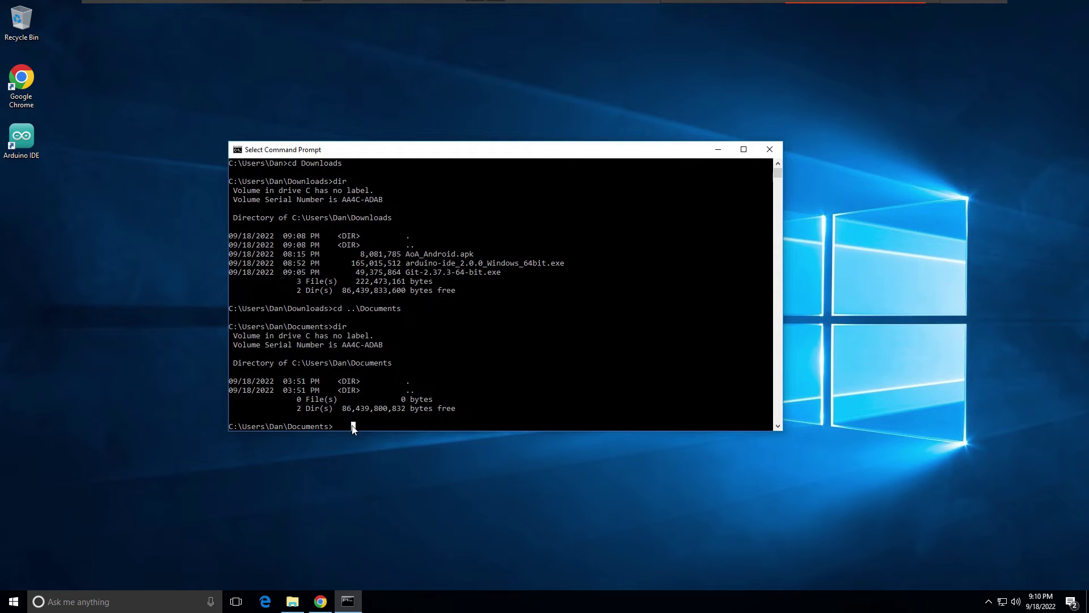
Step: Switch to Chrome, open the aoa_arduino repository's root page on GitHub, and copy its HTTPS clone URL
click(319, 602)
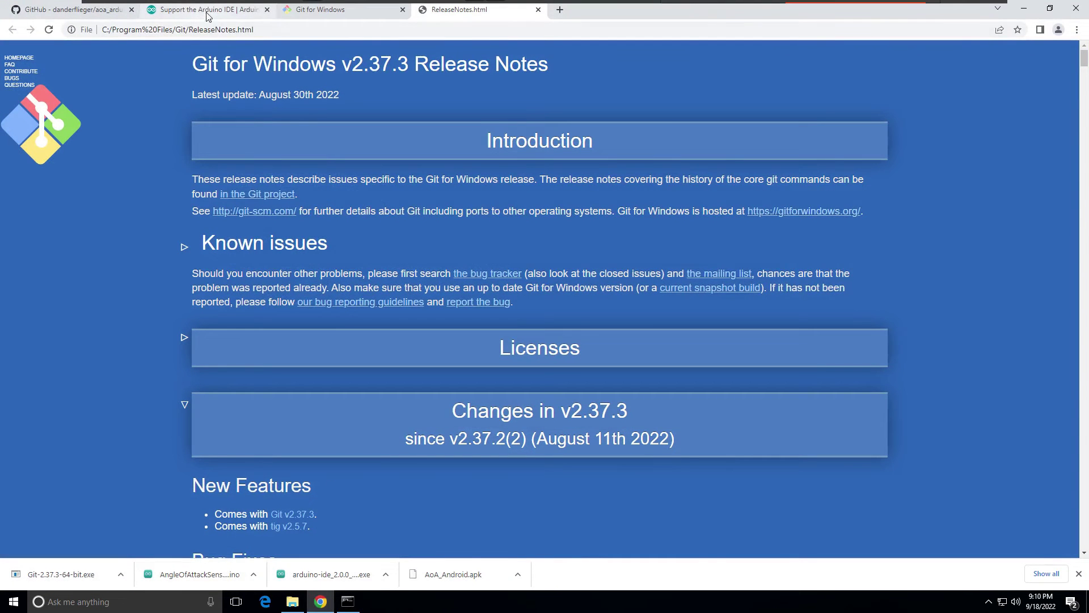
click(56, 14)
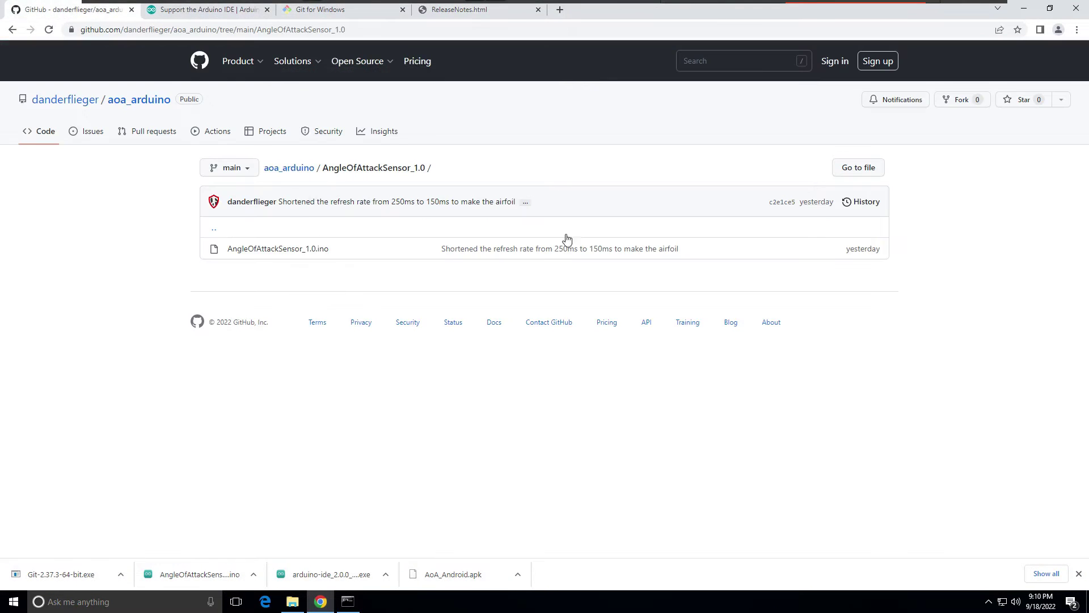
click(290, 168)
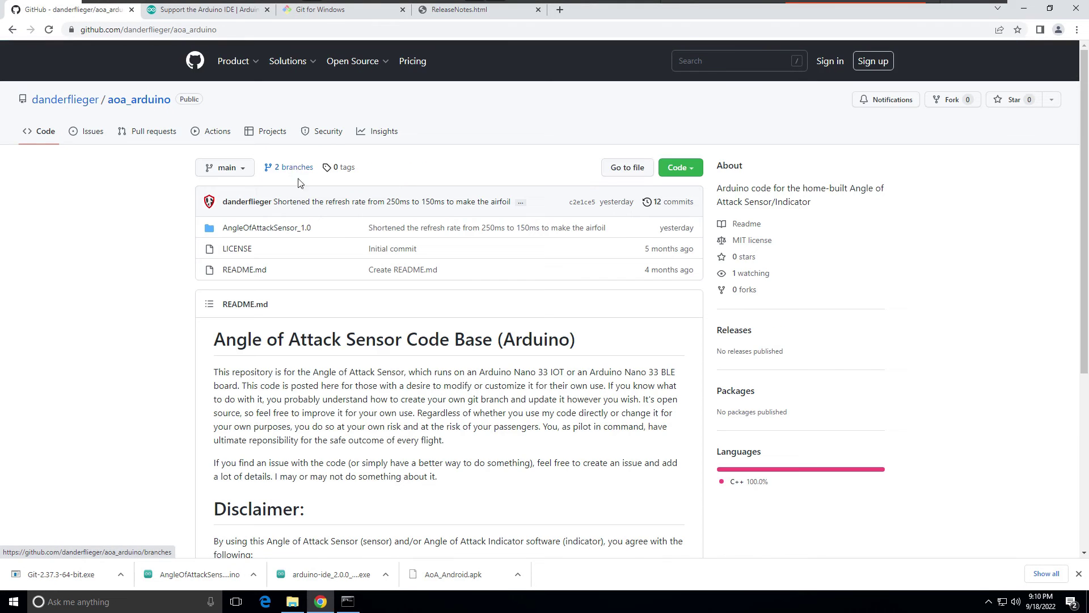
click(680, 167)
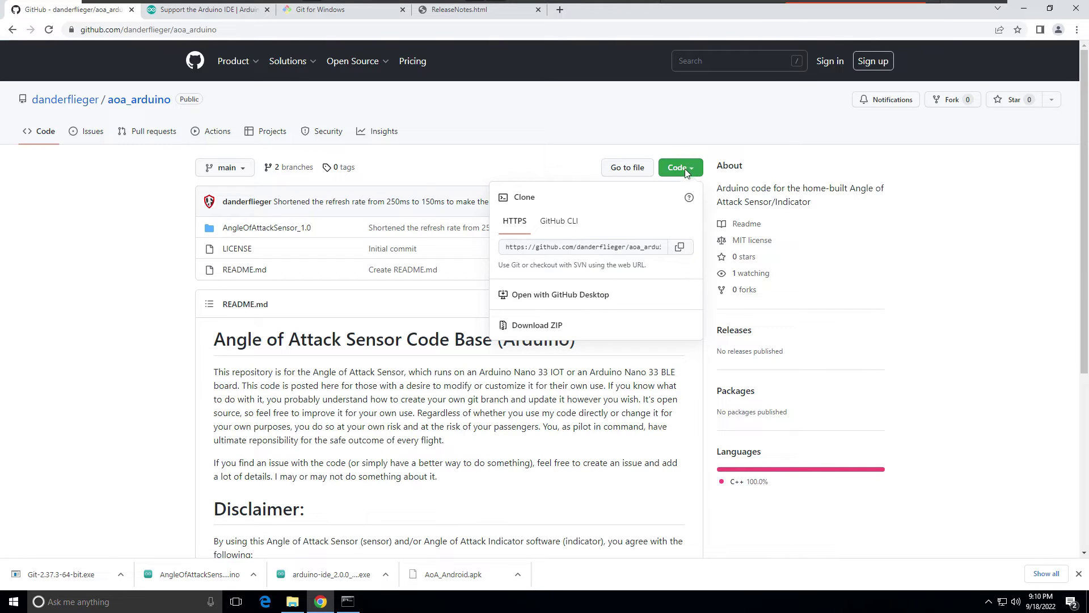
click(681, 248)
Step: Switch to Command Prompt and run git clone with the copied HTTPS URL of the aoa_arduino repository in the Documents directory
click(348, 601)
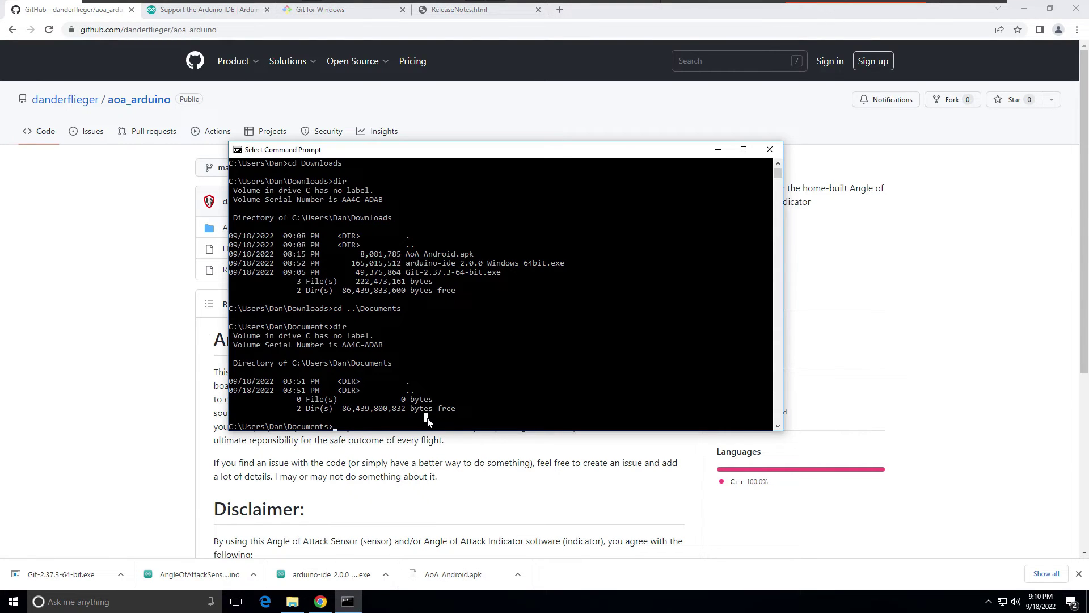
text(git clone)
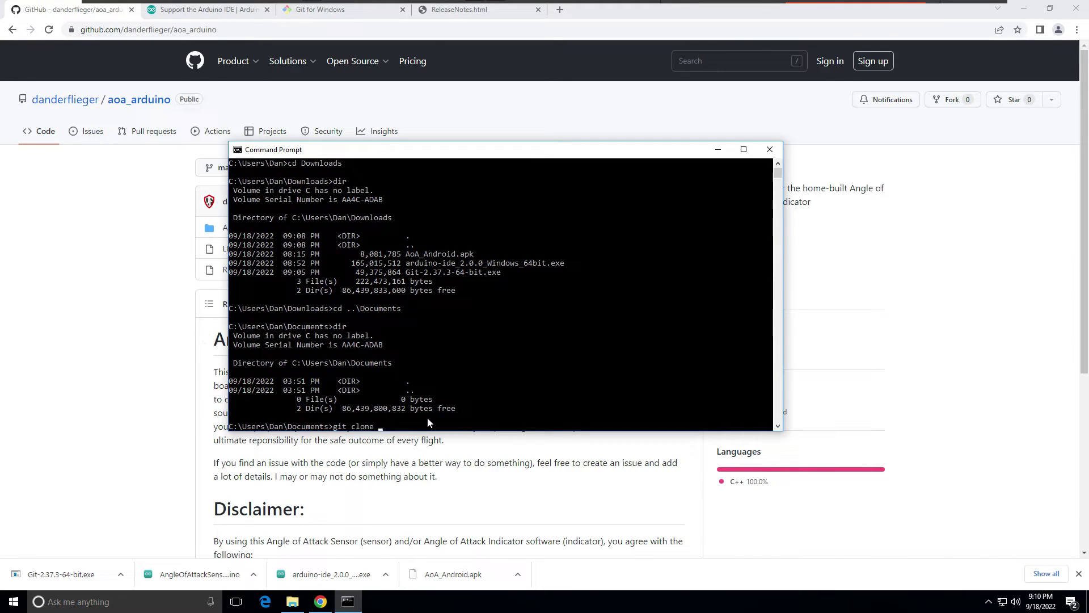
right_click(428, 420)
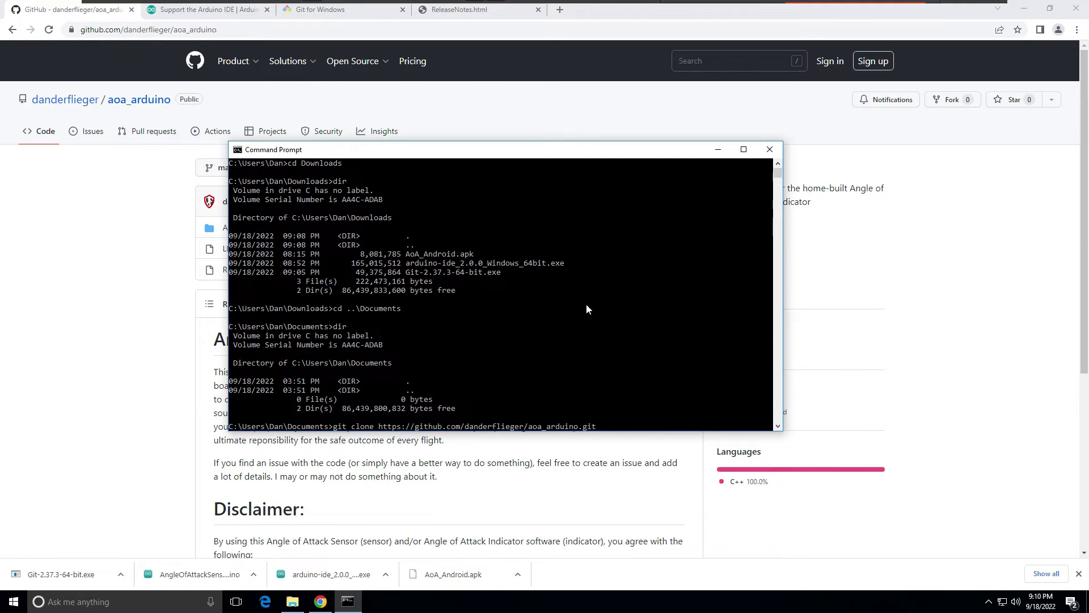
drag(461, 158, 476, 181)
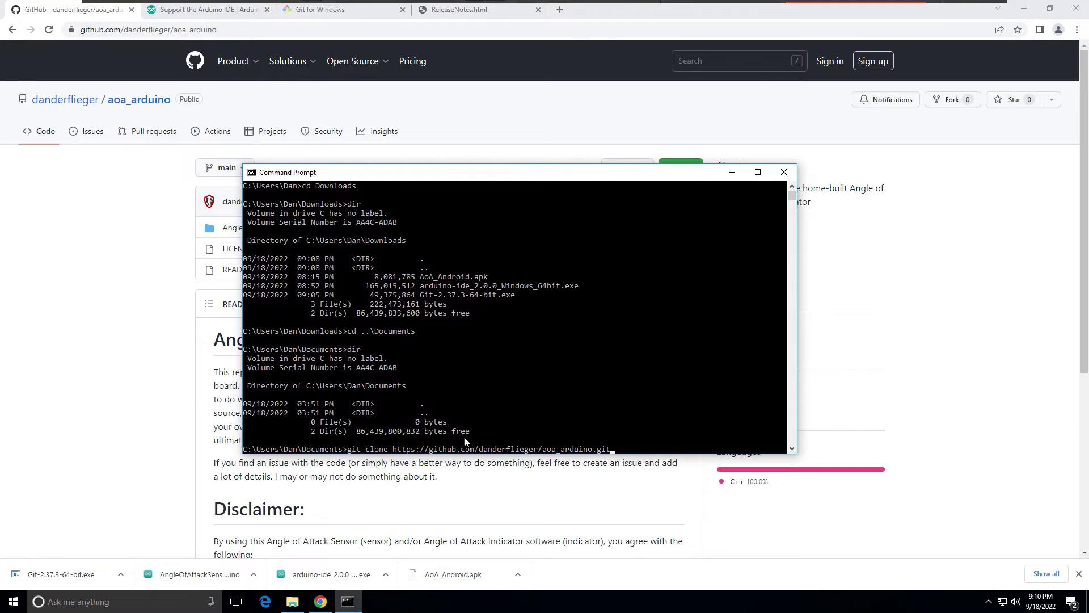
click(621, 451)
key(Return)
drag(488, 172, 530, 129)
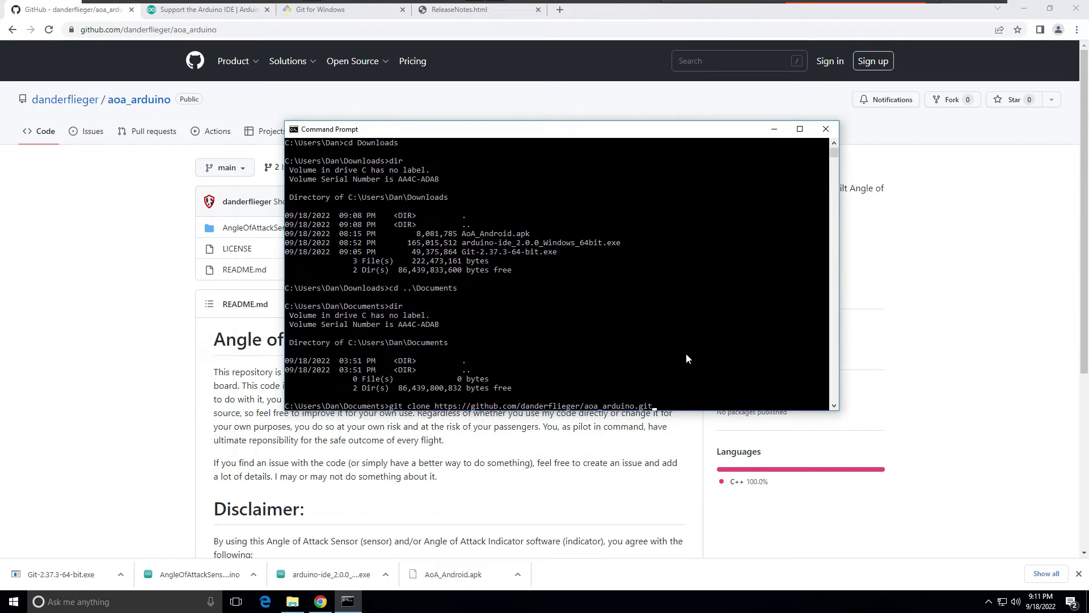
key(Return)
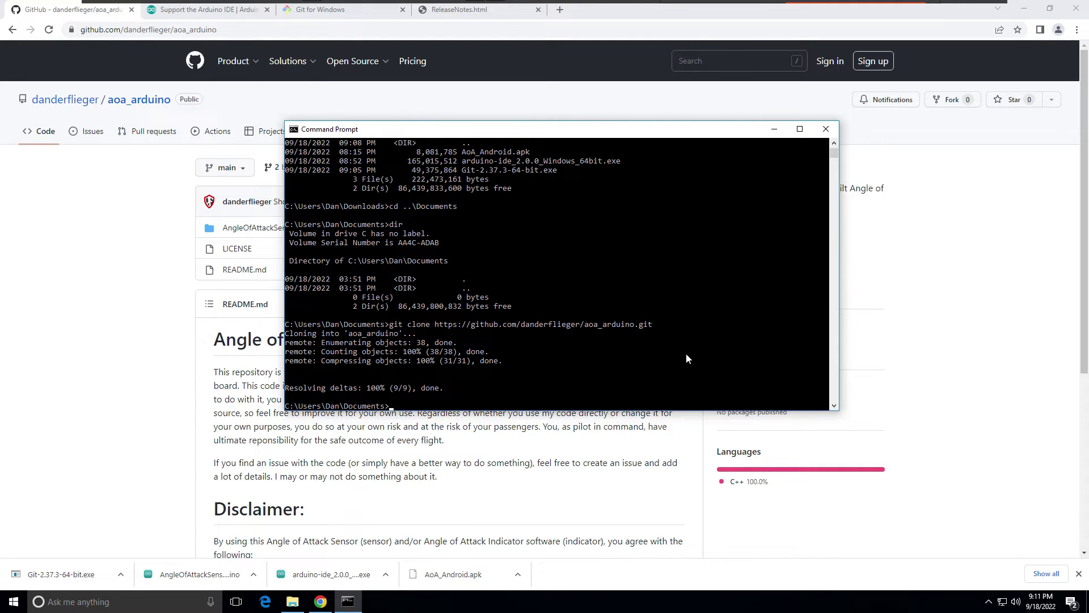
Step: List the Documents directory with dir, change into it with "cd aoa_arduino" and list that folder's contents
text(dir)
key(Return)
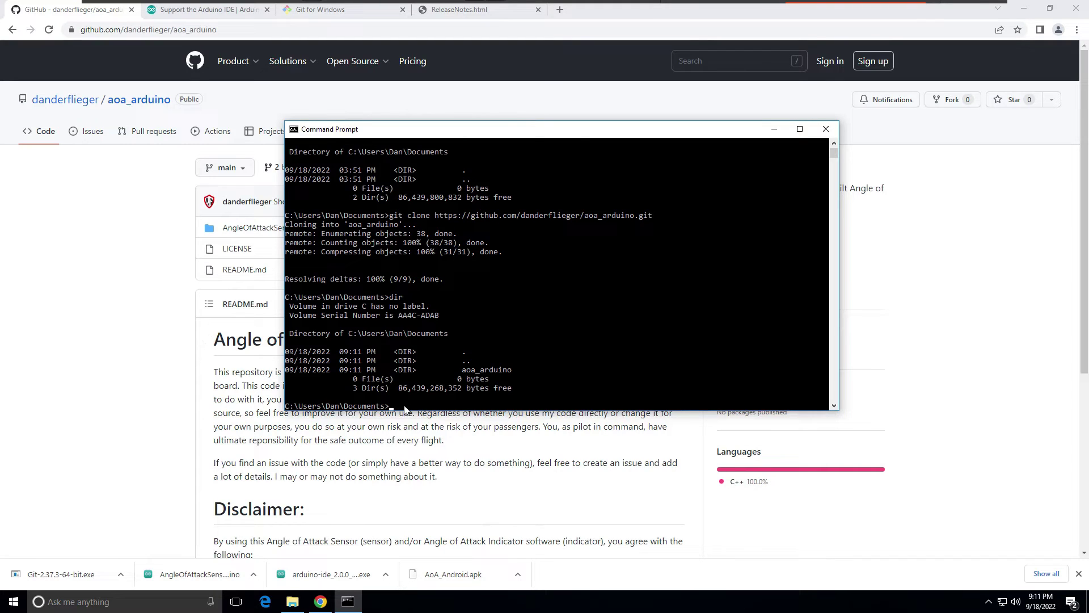
text(cd aoa_arduino)
key(Return)
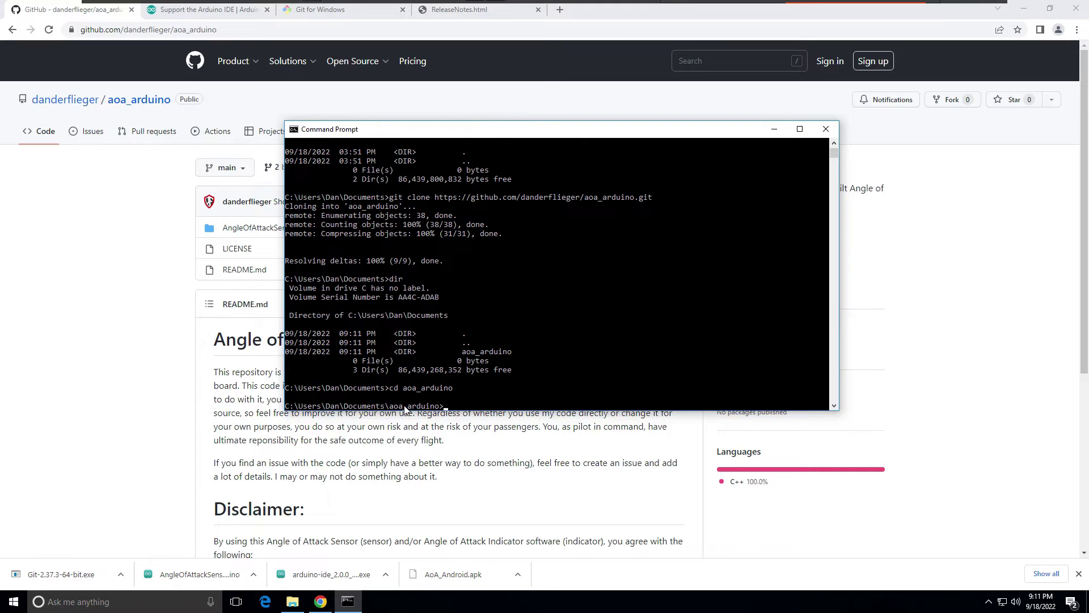
text(dir)
key(Return)
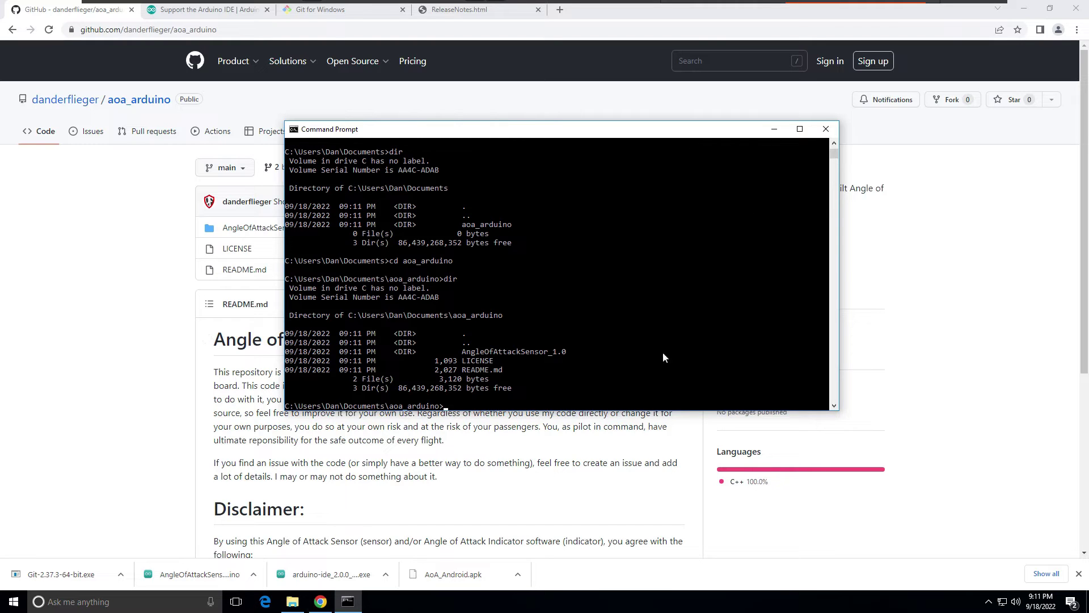
Step: Minimize Chrome, launch Arduino IDE from the desktop, and close Command Prompt with the exit command
click(1027, 11)
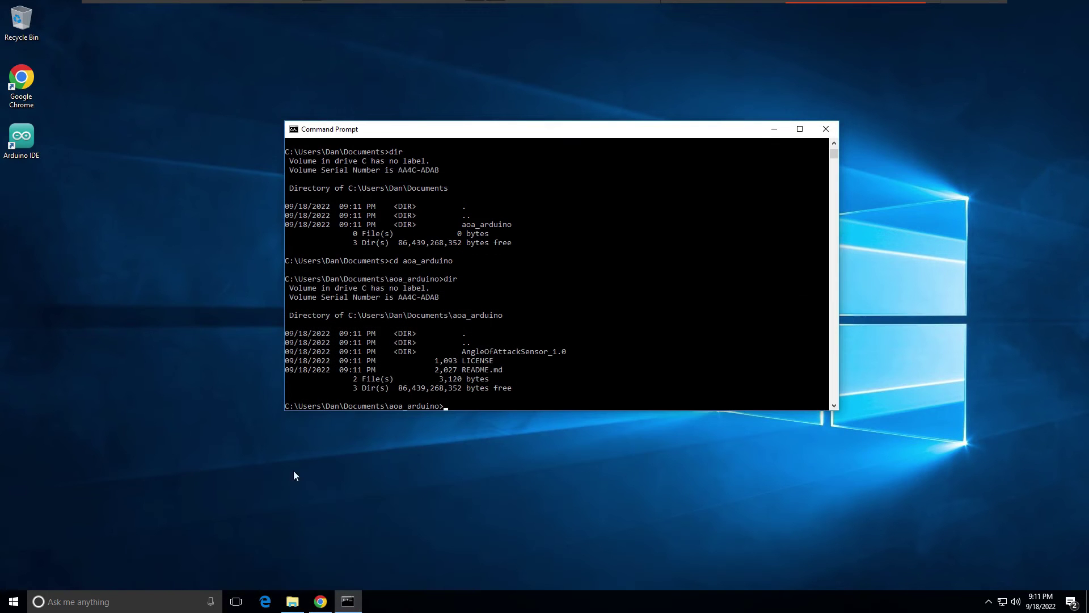
double_click(27, 137)
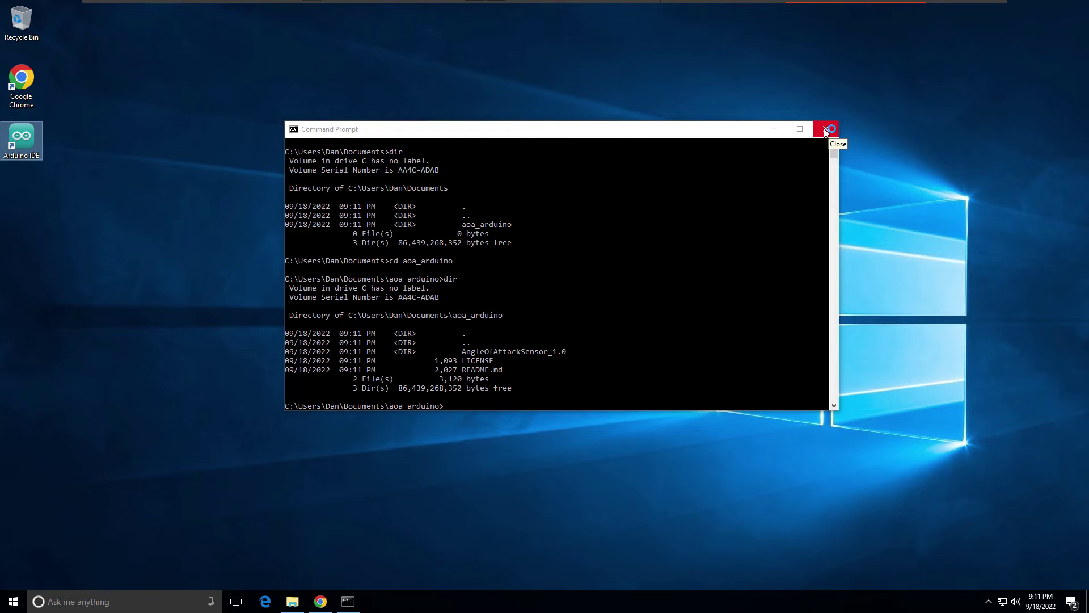
click(690, 307)
text(exit)
key(Return)
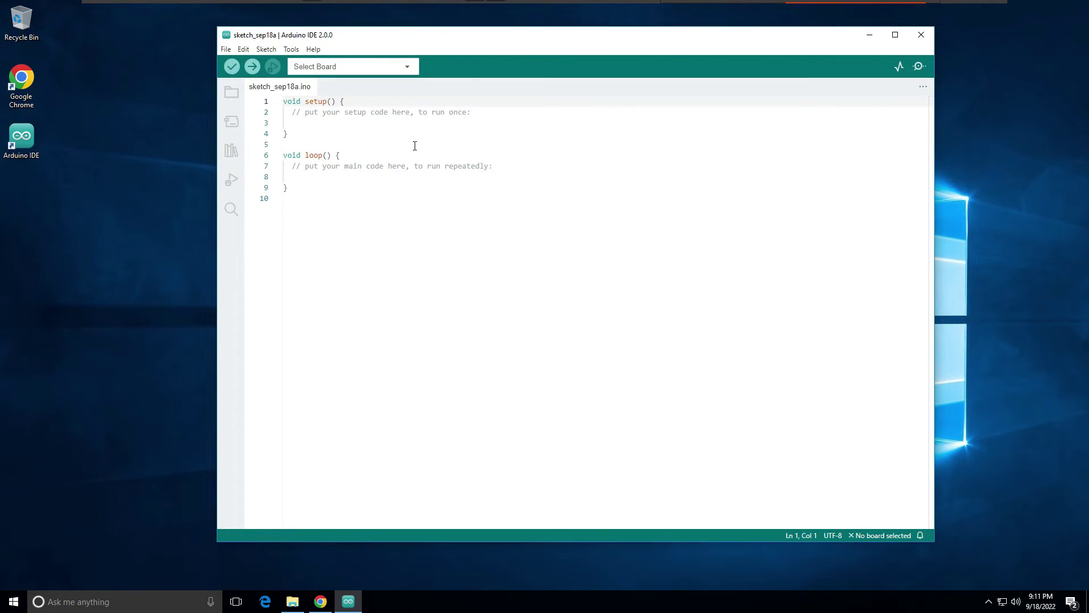
Step: Open the AngleOfAttackSensor_1.0 sketch from the AngleOfAttackSensor_1.0 folder inside Documents\aoa_arduino
click(225, 49)
click(239, 77)
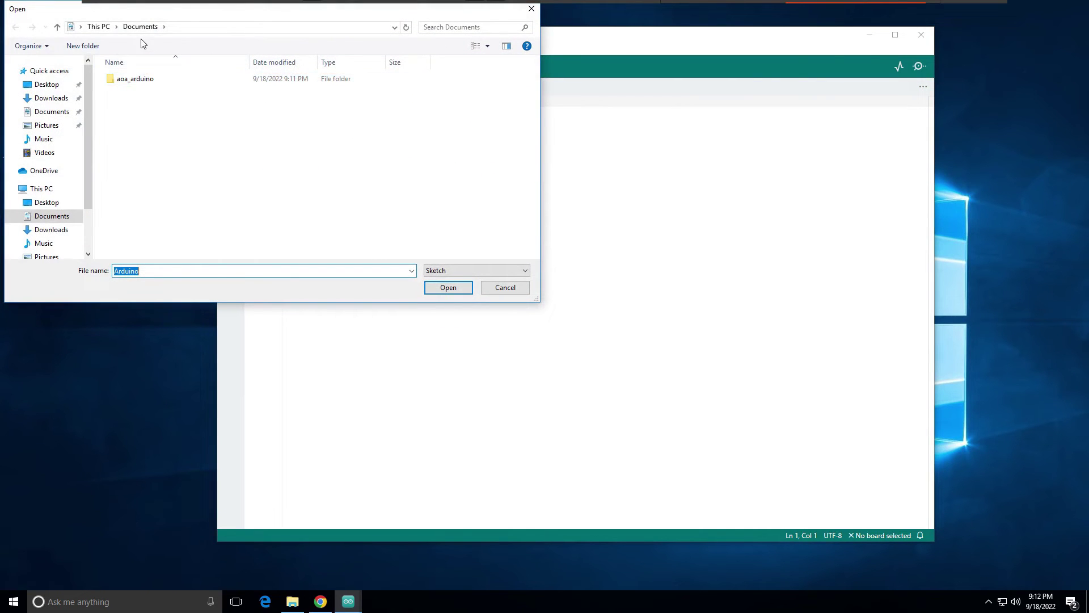
click(122, 83)
double_click(122, 83)
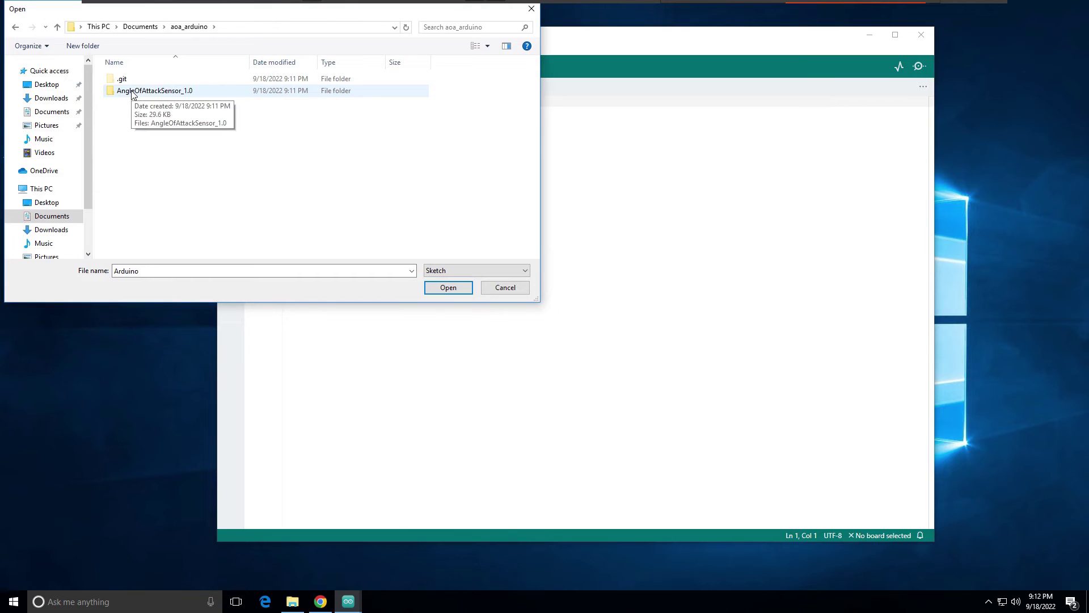
double_click(133, 92)
click(140, 81)
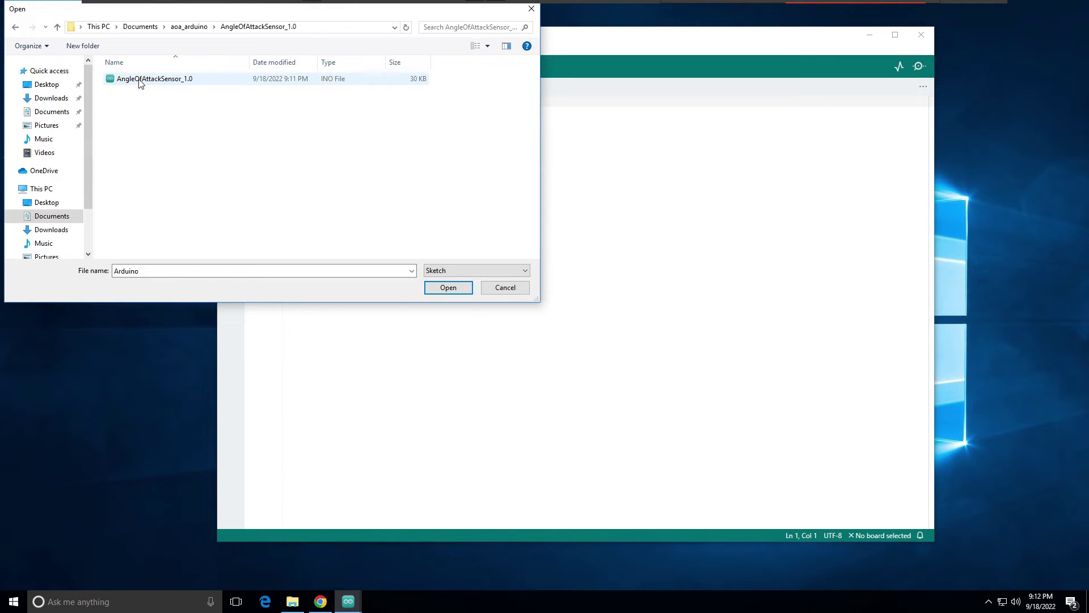
double_click(140, 82)
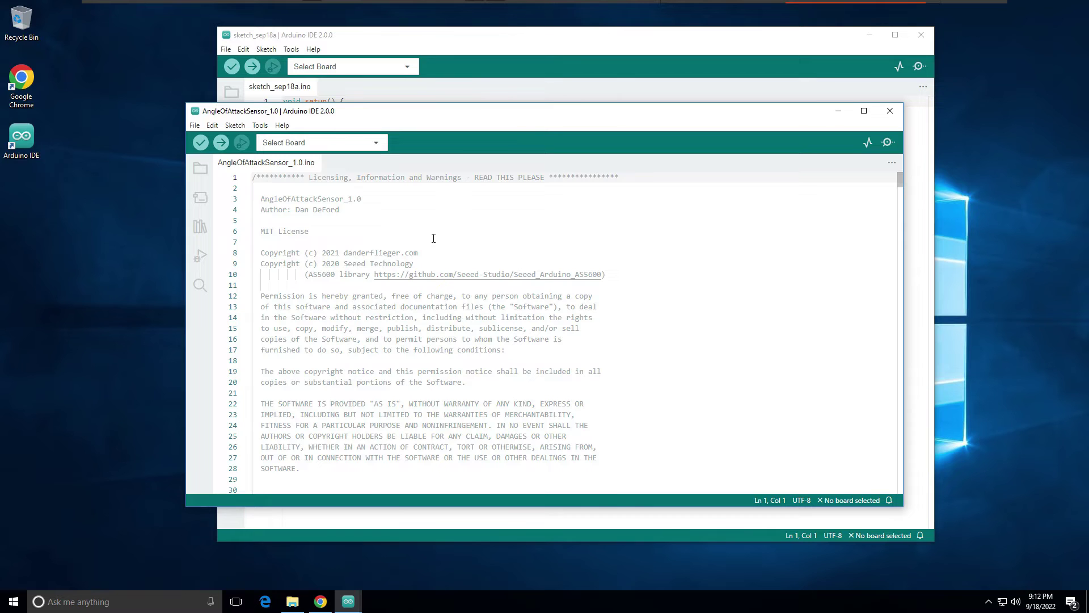
Step: Move the sketch window up and skim through the AngleOfAttackSensor_1.0 code, returning to its first line
scroll(433, 238, down, 10)
scroll(434, 238, down, 20)
scroll(433, 238, down, 20)
scroll(434, 239, up, 14)
drag(517, 102, 413, 48)
scroll(440, 241, up, 20)
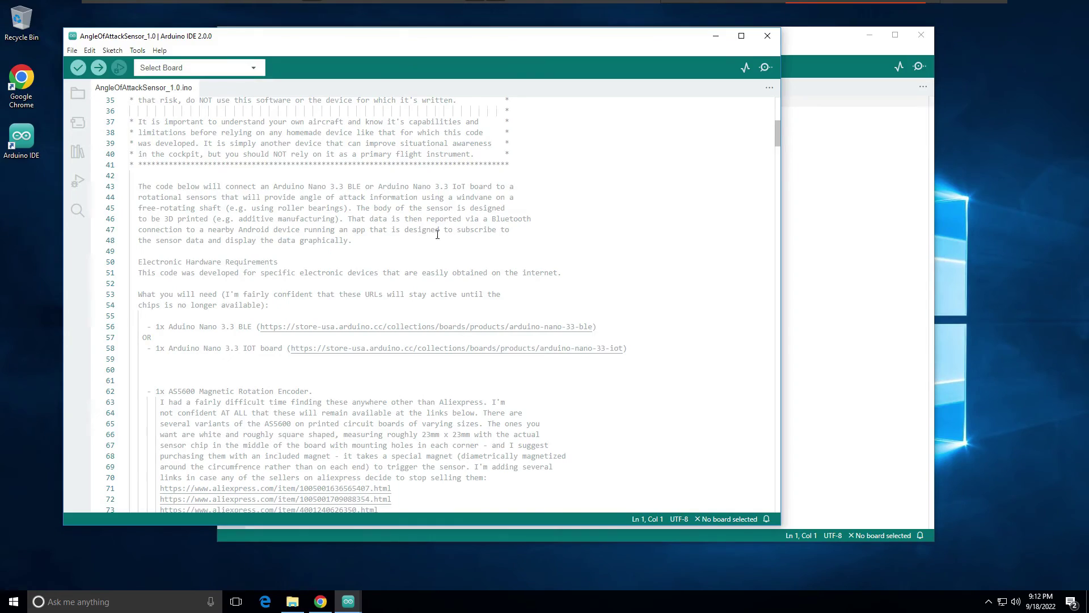
scroll(437, 234, up, 10)
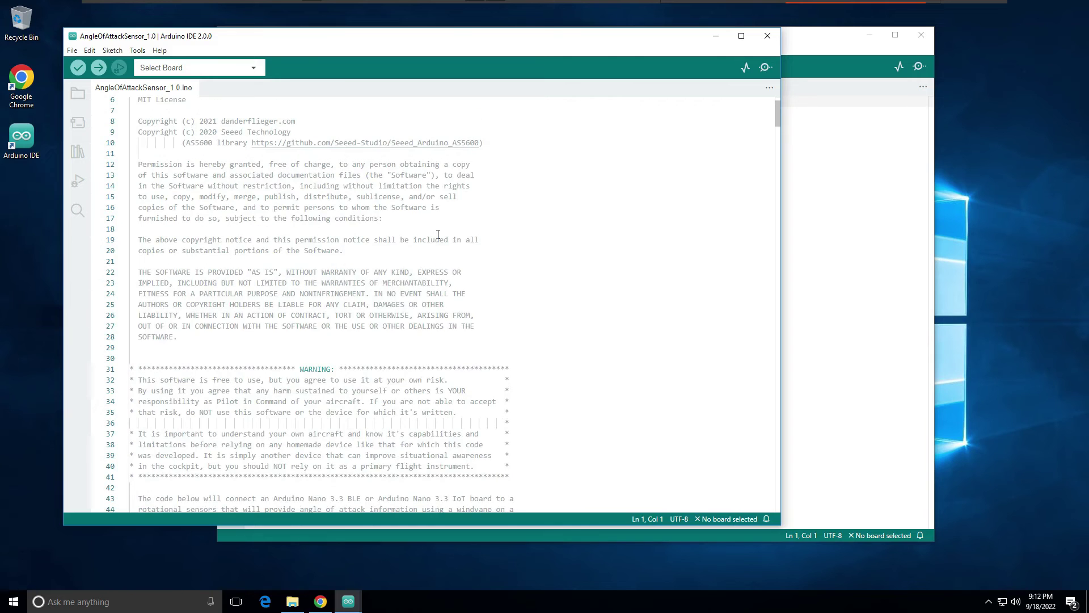
scroll(438, 234, up, 2)
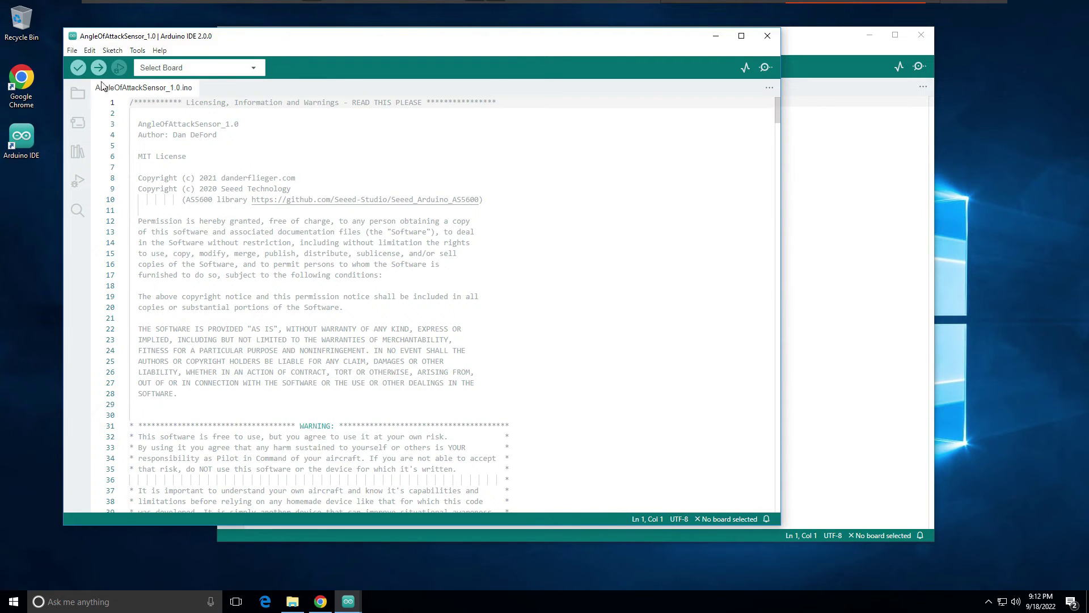
Step: Examine the sketch's opening comment block from its start marker on line 1 to its end marker on line 101
click(137, 105)
drag(139, 106, 142, 106)
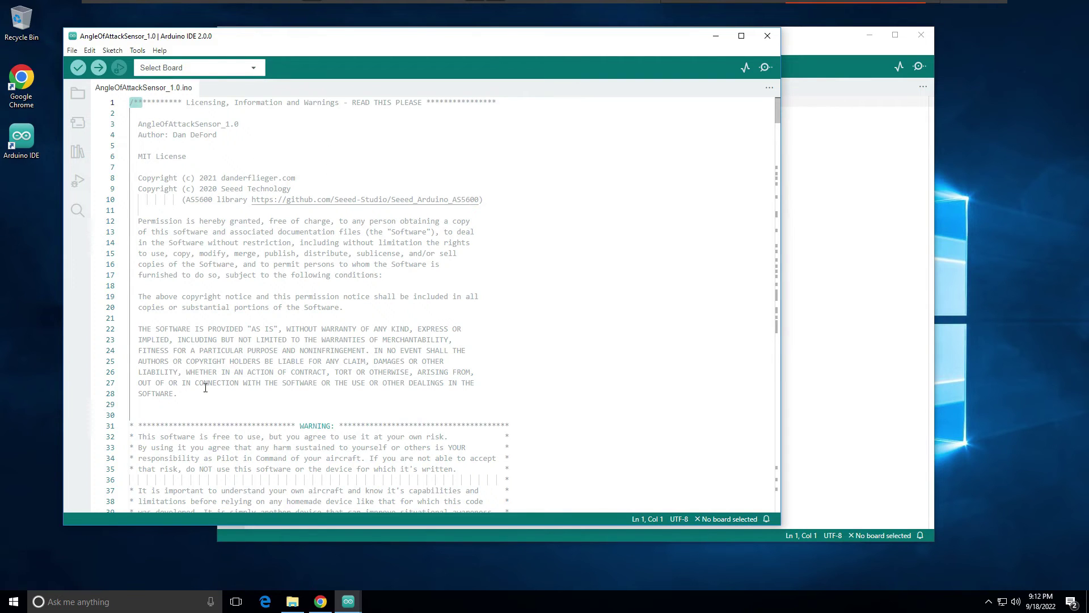
scroll(199, 391, down, 7)
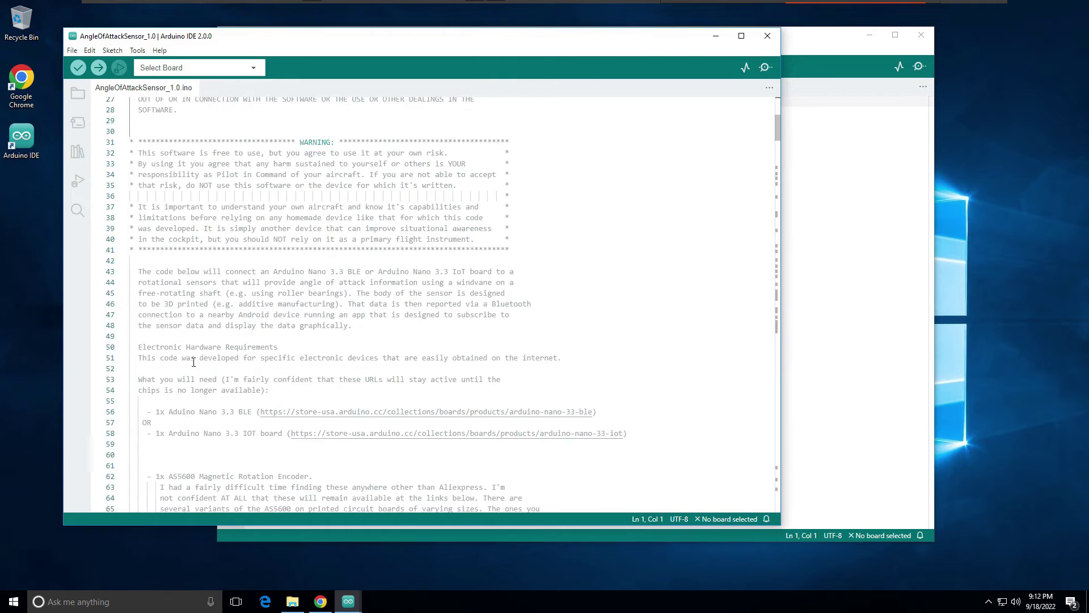
scroll(193, 359, down, 8)
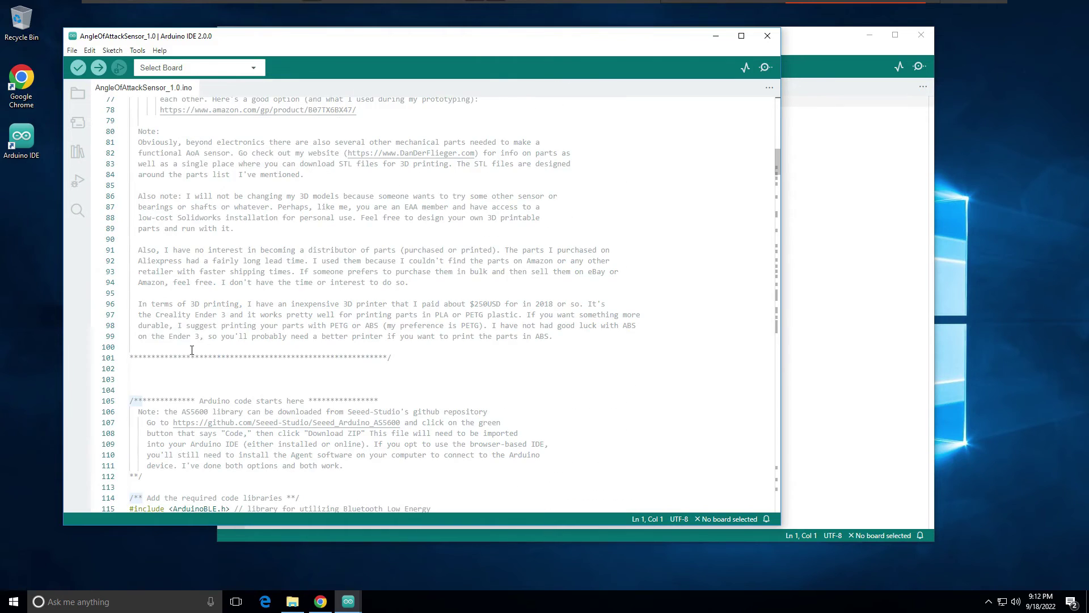
click(376, 357)
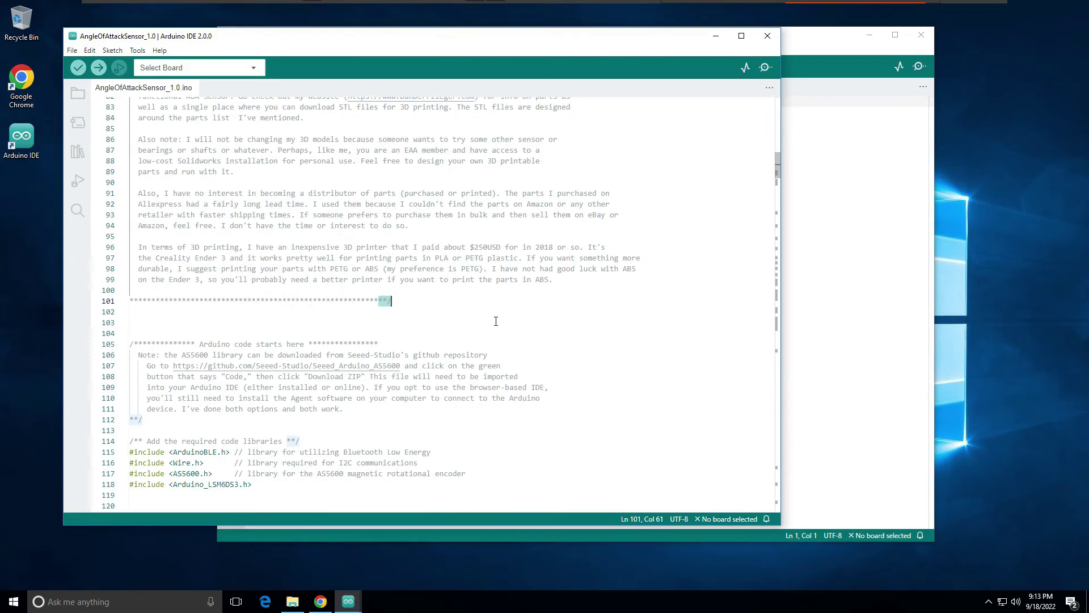
click(496, 321)
Step: Examine the required-libraries comment on line 114 and the #include lines from ArduinoBLE.h to Arduino_LSM6DS3.h
scroll(494, 324, down, 3)
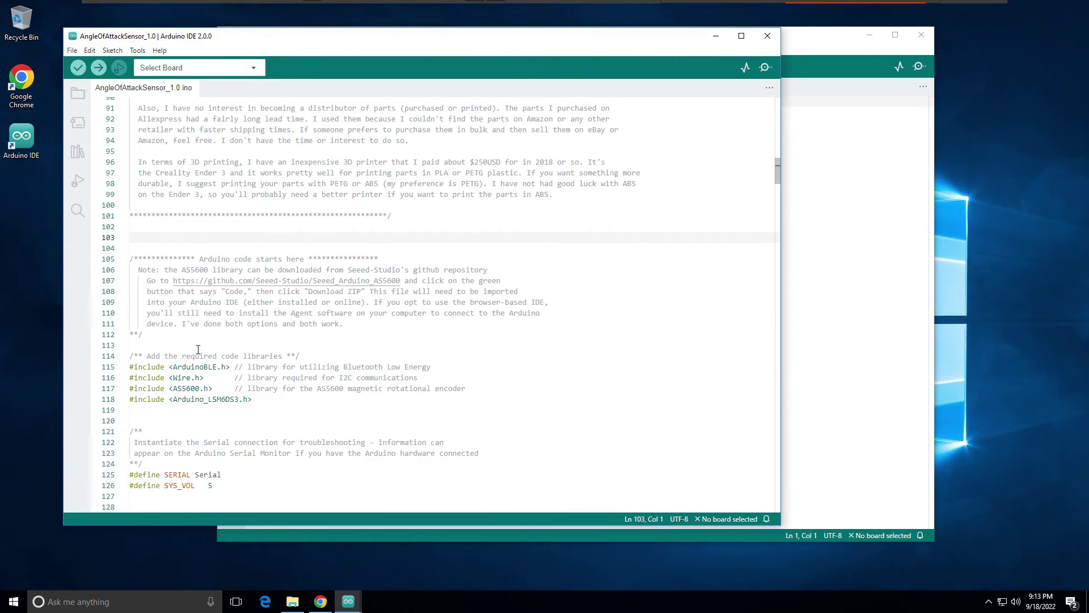
click(130, 356)
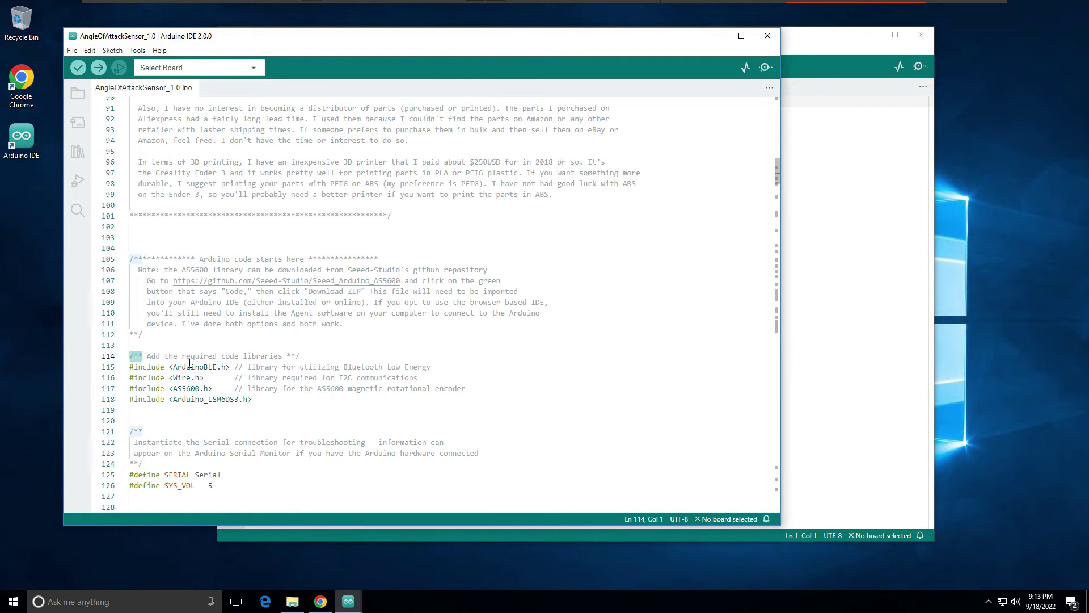
click(305, 358)
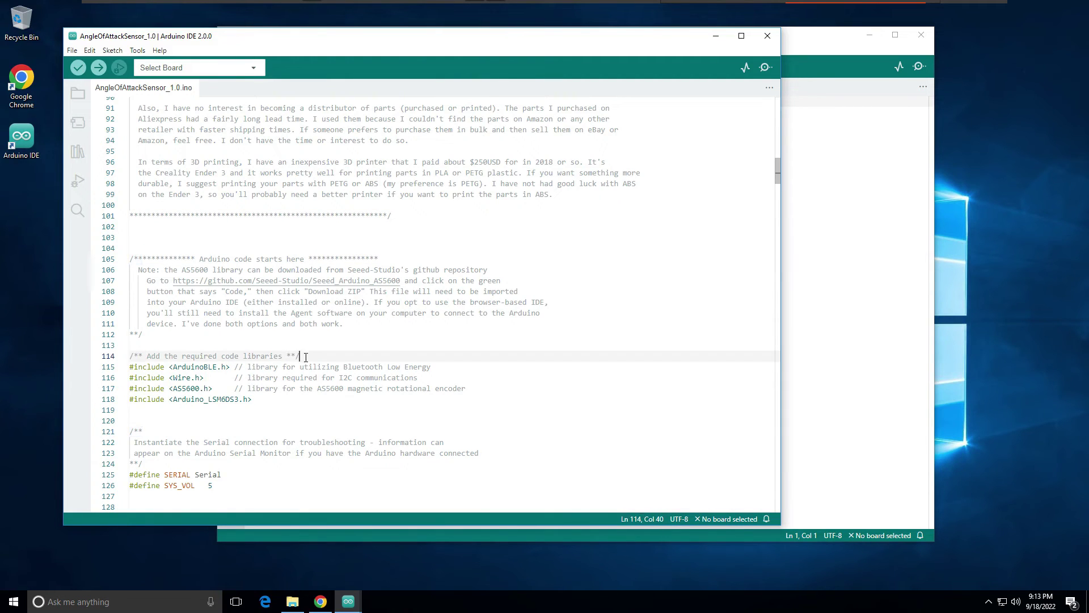
click(259, 406)
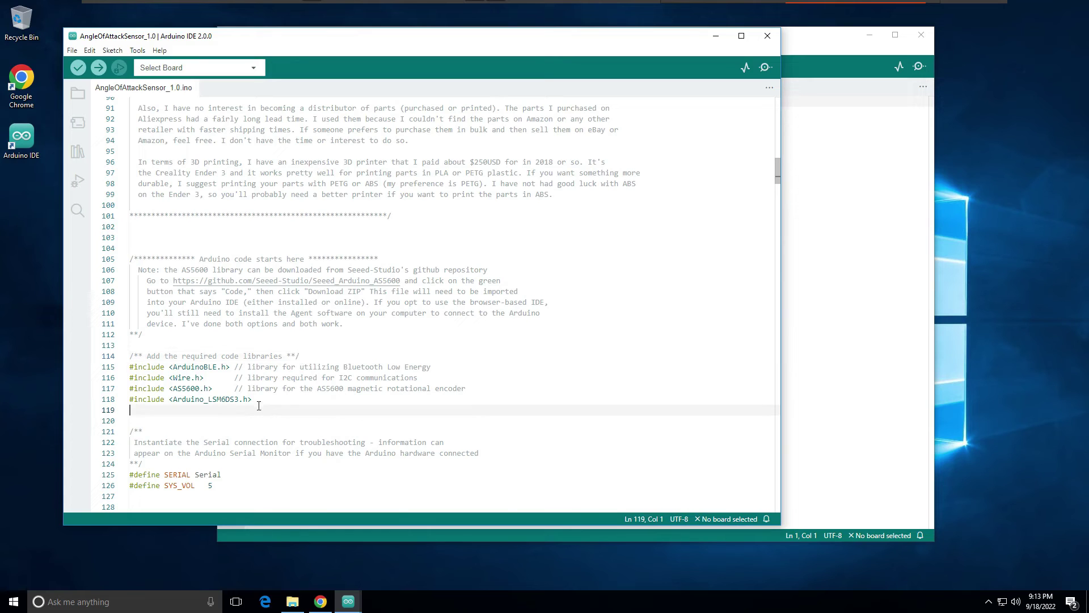
click(242, 368)
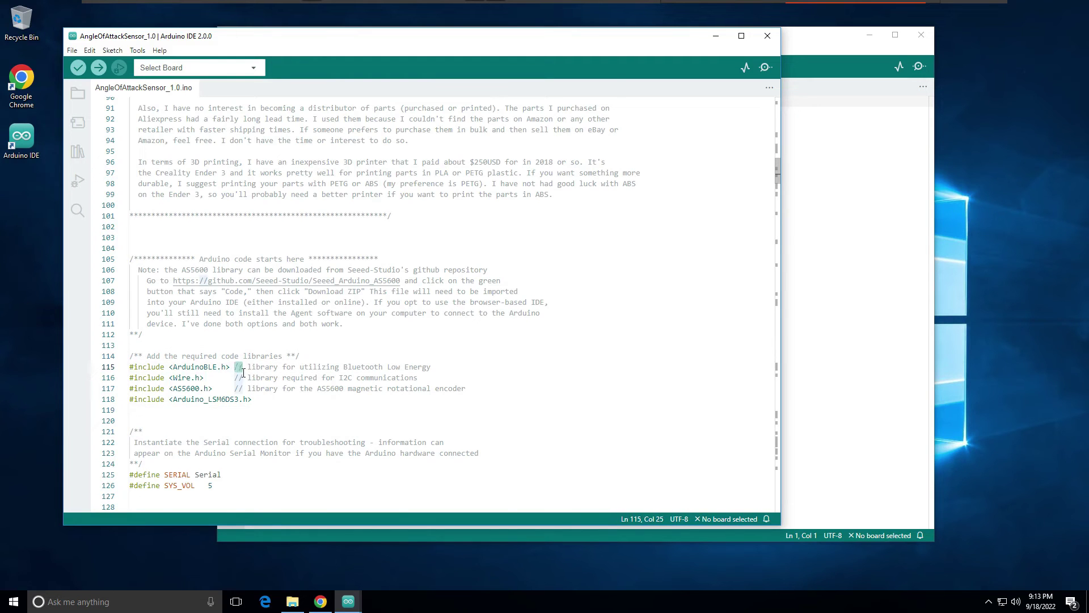
click(279, 400)
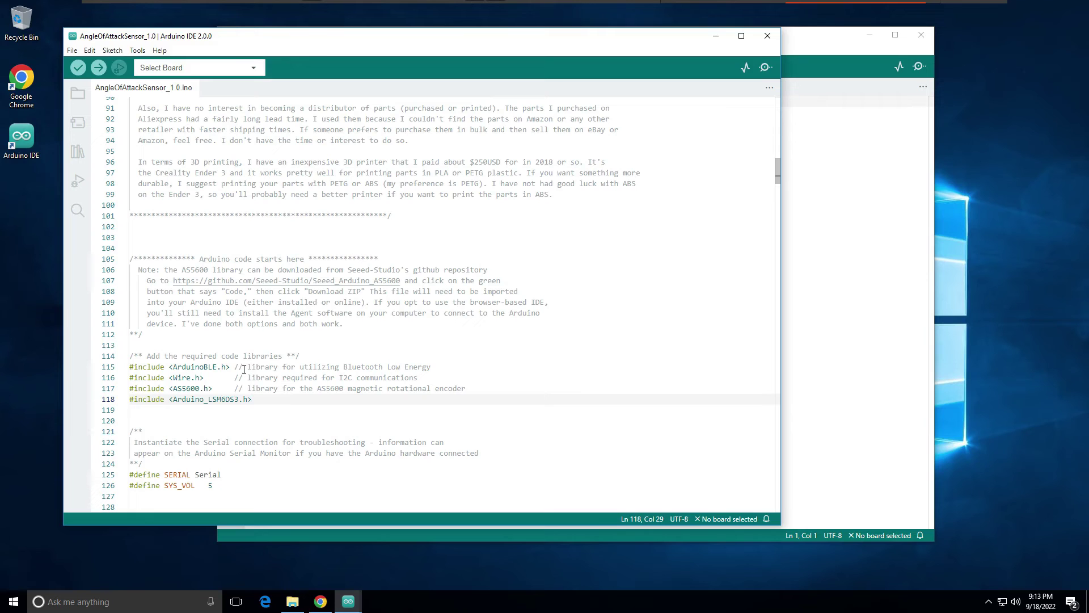
scroll(369, 425, down, 1)
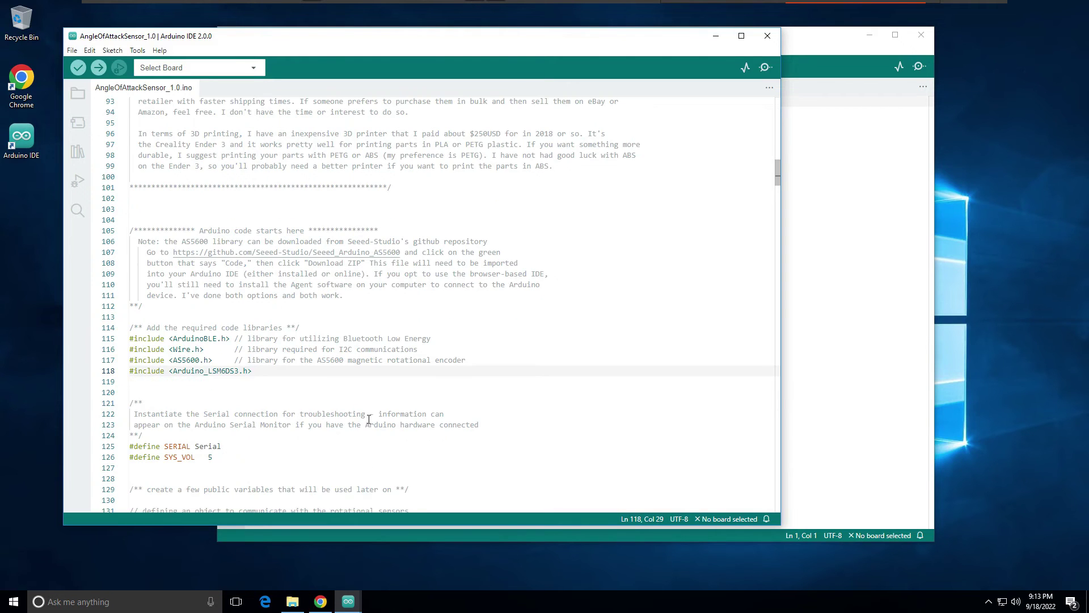
scroll(361, 414, down, 4)
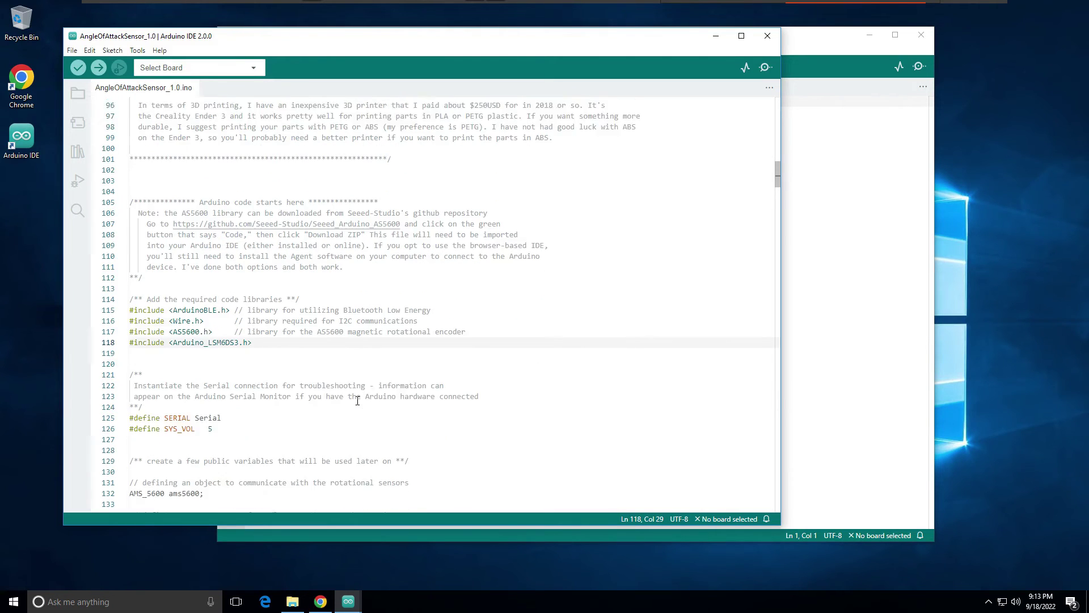
Step: Review the license, warning and hardware requirement notes in the sketch's opening comment
scroll(369, 323, up, 3)
scroll(374, 319, up, 10)
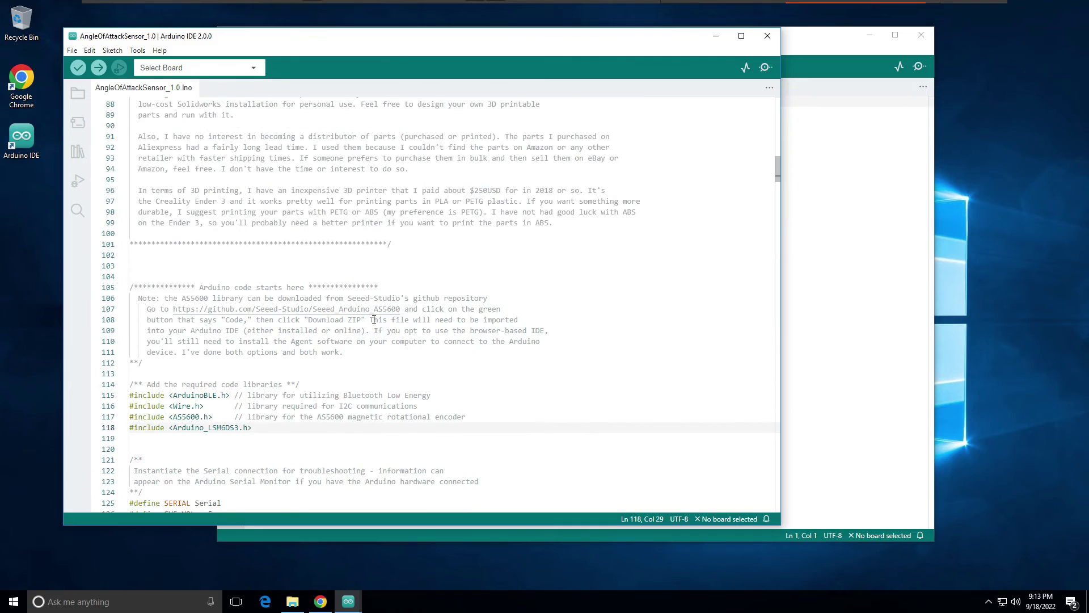
scroll(374, 320, up, 20)
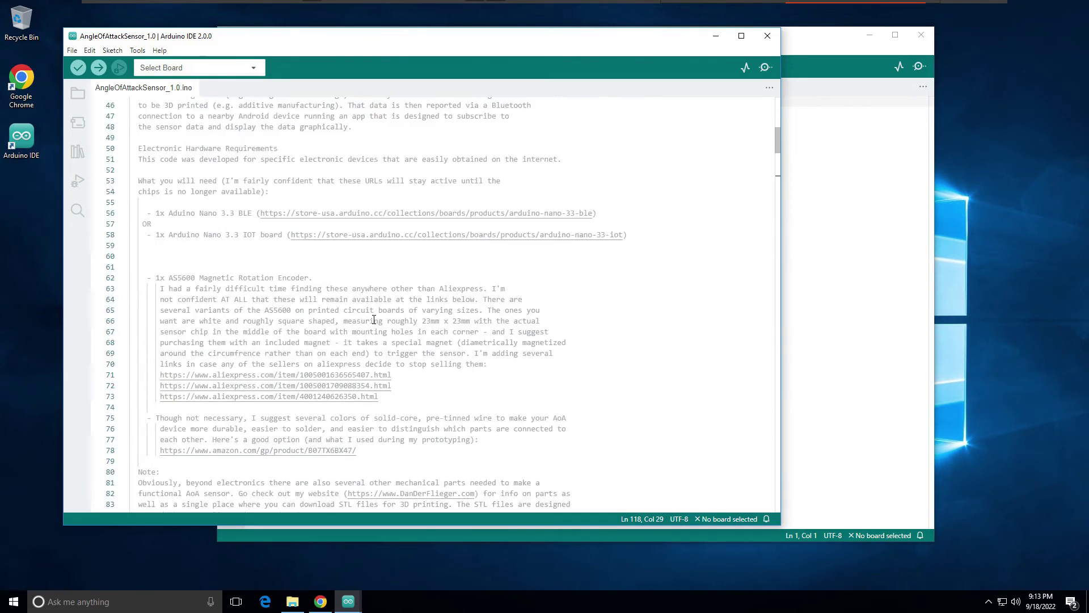
scroll(274, 248, down, 2)
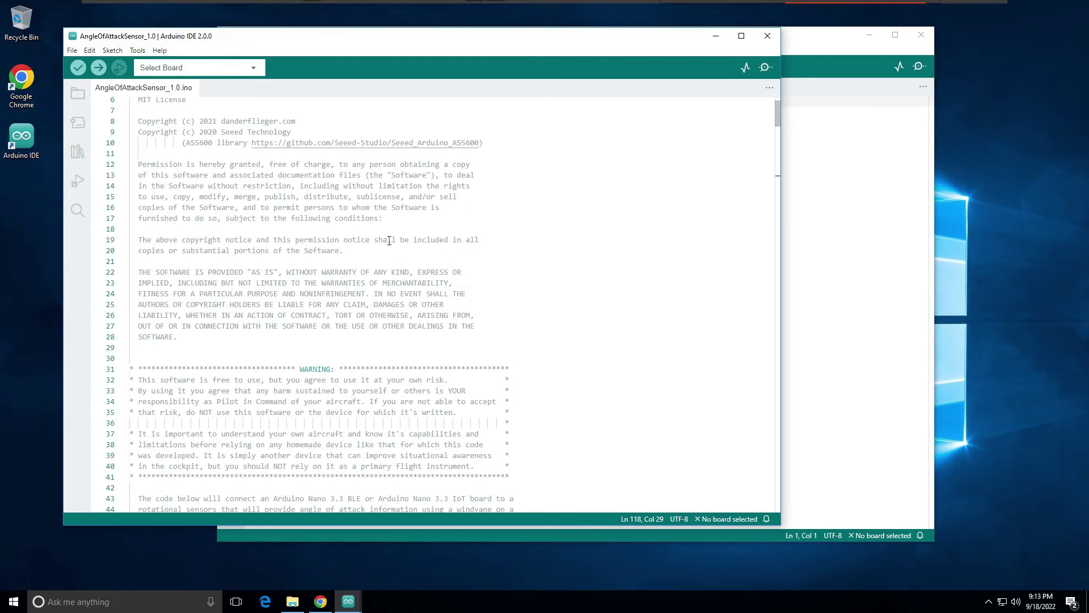
scroll(384, 284, down, 15)
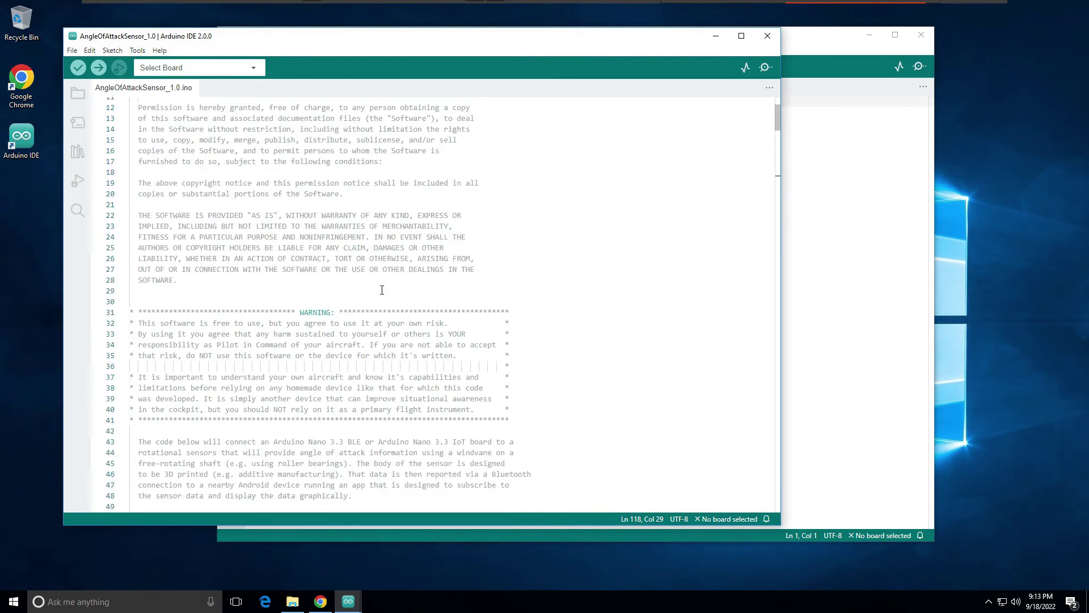
Step: Select the Arduino NANO 33 IoT on COM6 as the sketch's target board
scroll(383, 293, down, 16)
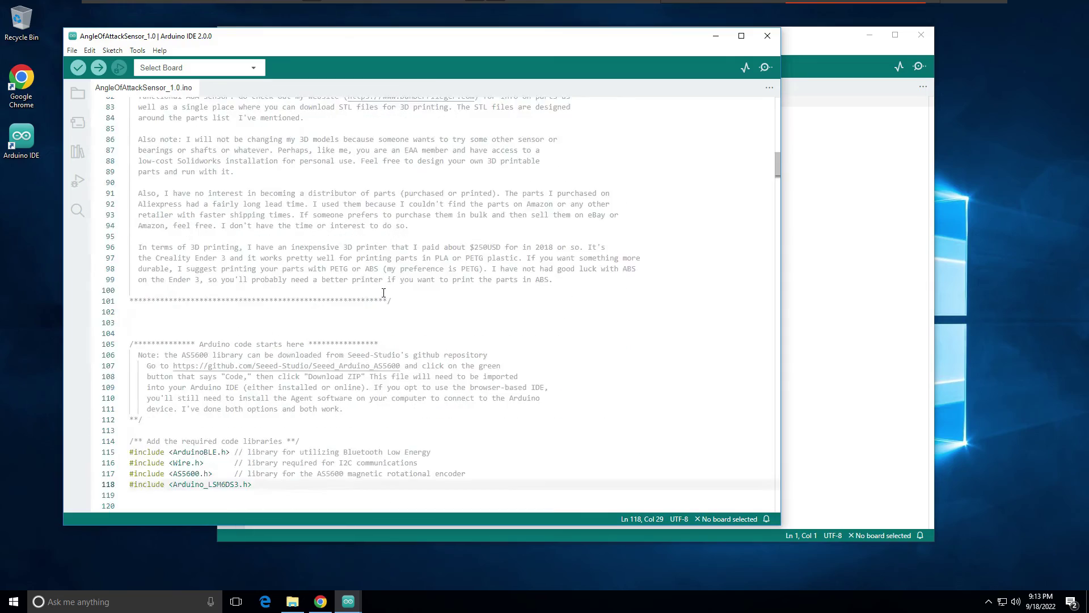
scroll(384, 292, up, 20)
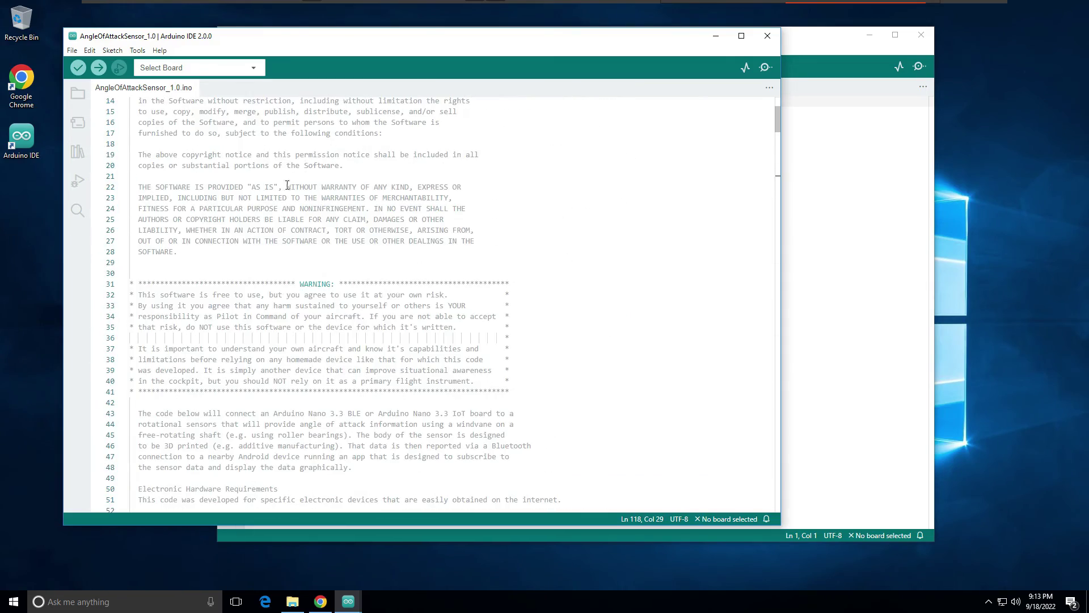
click(254, 67)
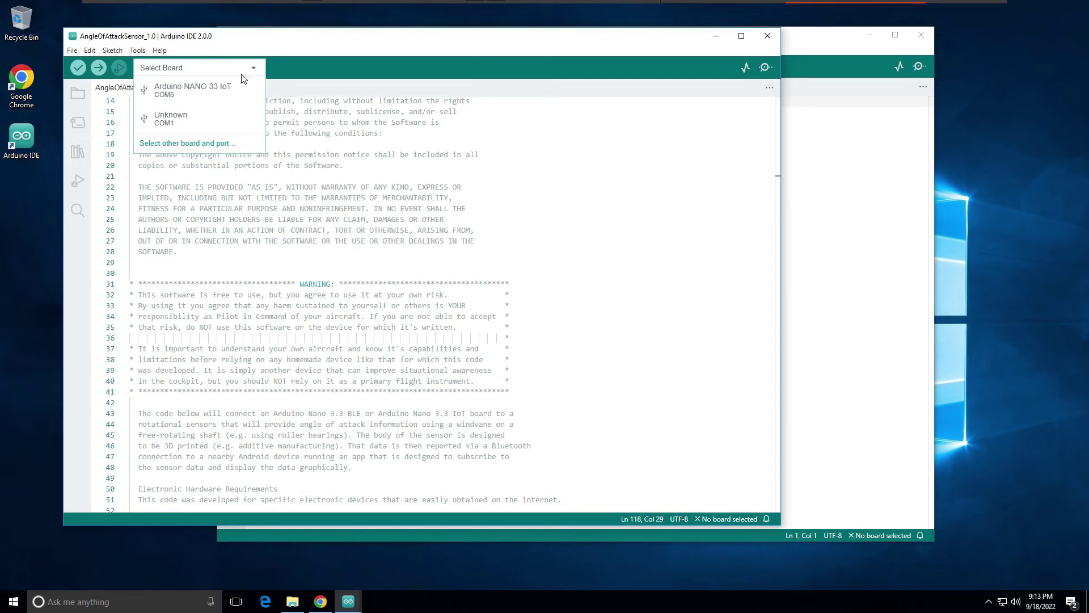
click(168, 87)
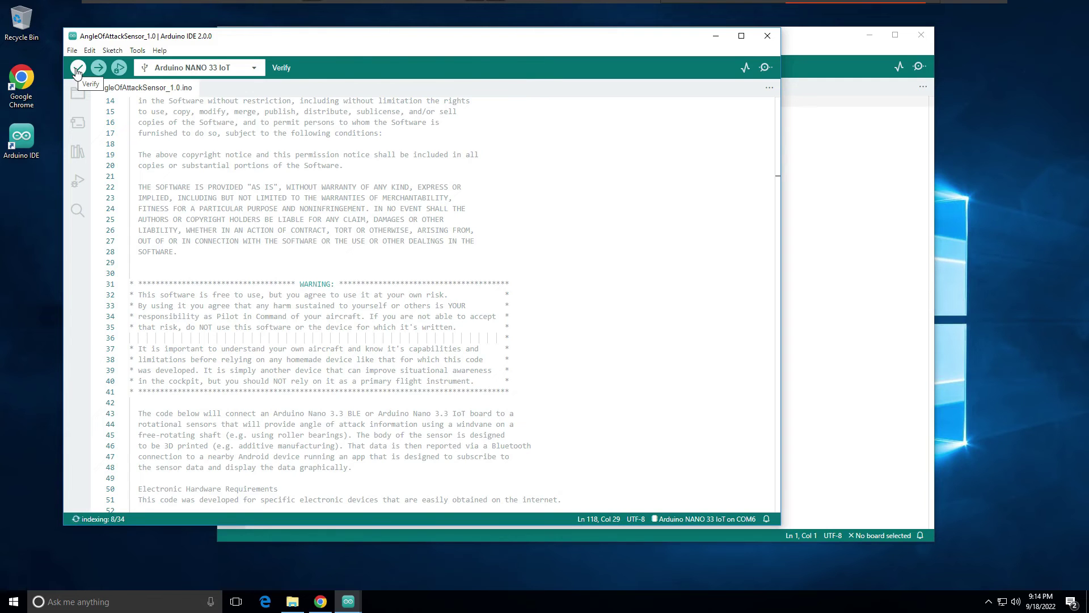
Step: Examine the Seeed_Arduino_AS5600 library link in the copyright notice on line 10 of the sketch
scroll(328, 237, up, 5)
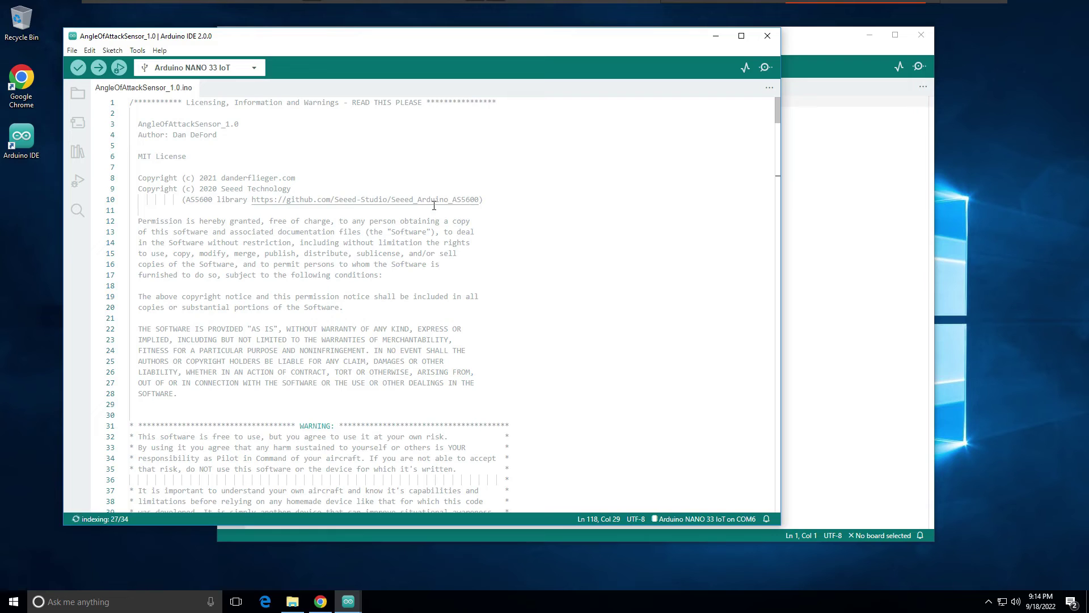
drag(391, 200, 479, 200)
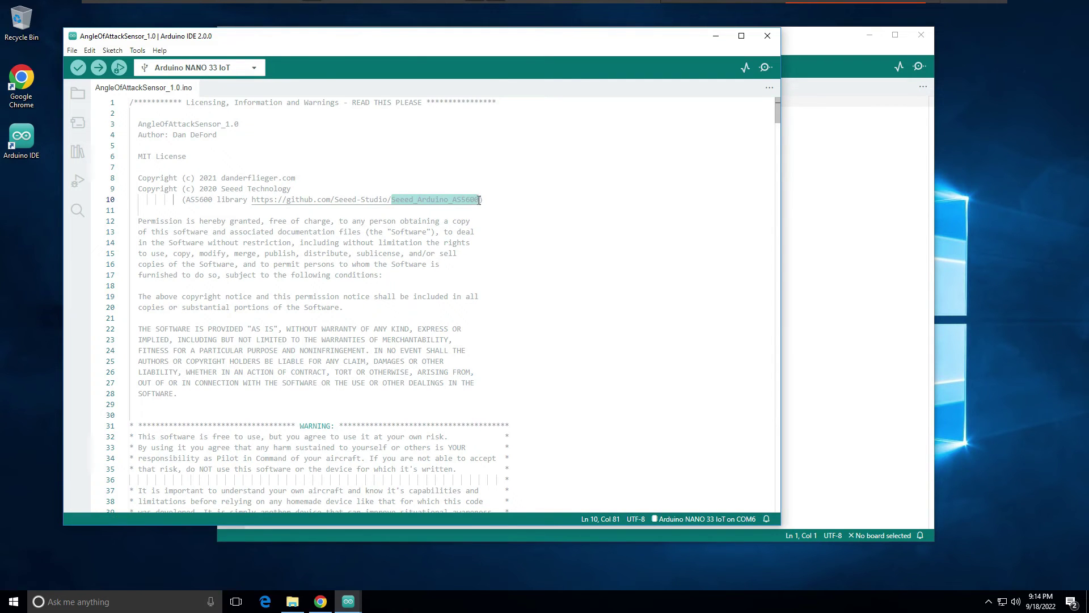
click(494, 200)
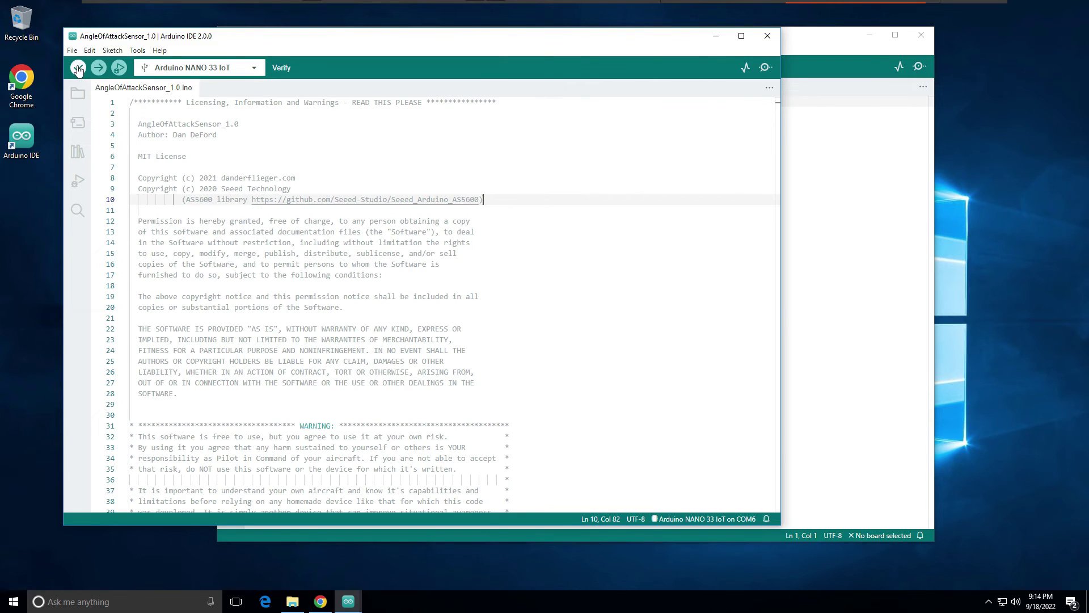
Step: Verify the sketch, check the code following its #include lines, and run the verification again
click(78, 69)
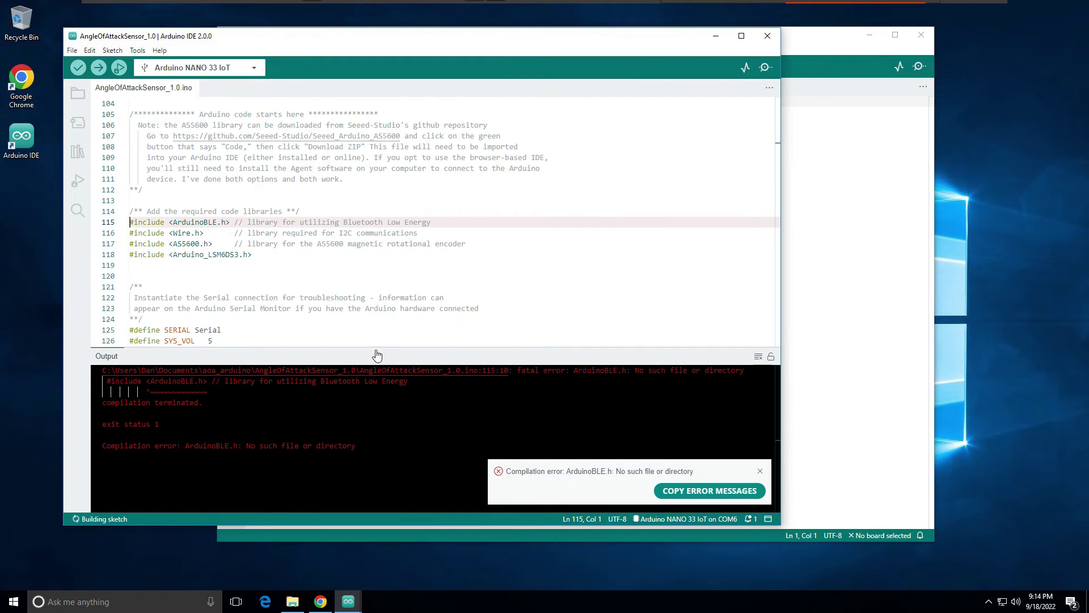
mouse_move(377, 341)
mouse_down()
mouse_move(376, 352)
mouse_move(373, 330)
mouse_up()
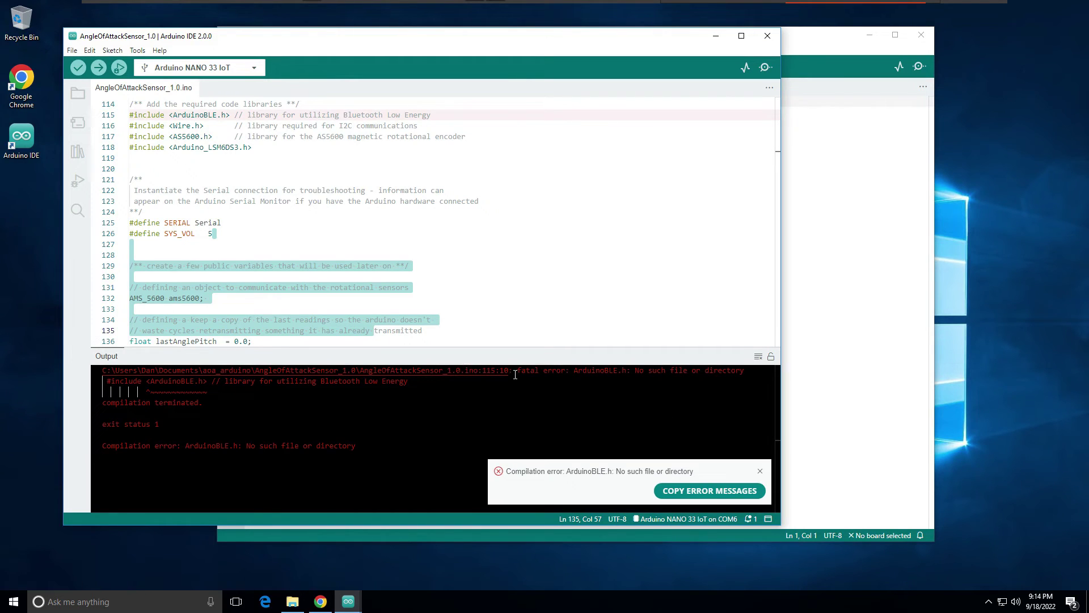
click(513, 277)
click(79, 67)
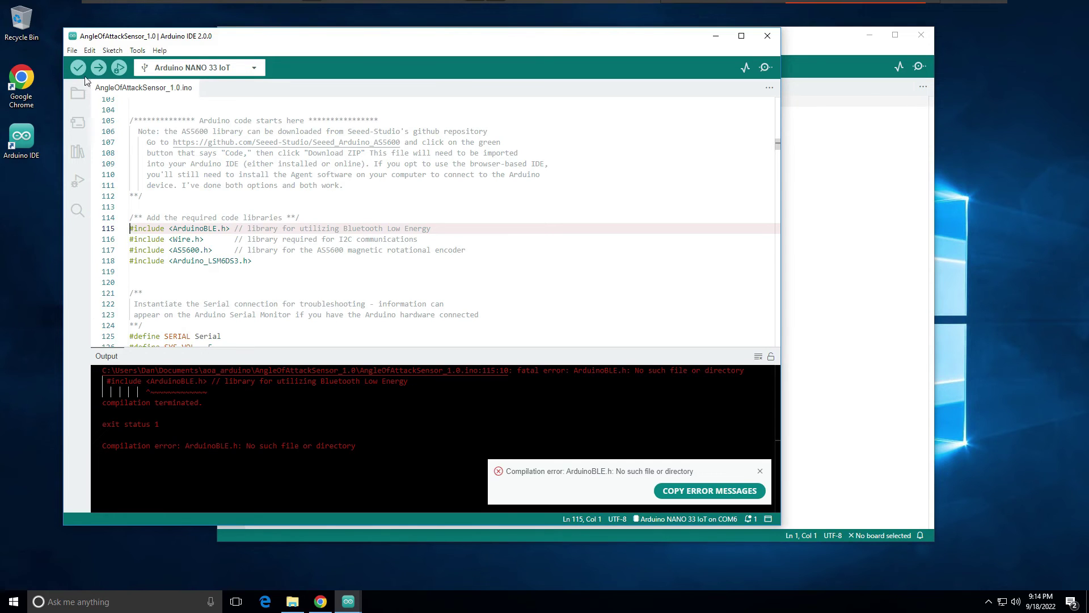
Step: Search the Library Manager for arduinoble and install version 1.3.2 of the ArduinoBLE library by Arduino
click(137, 51)
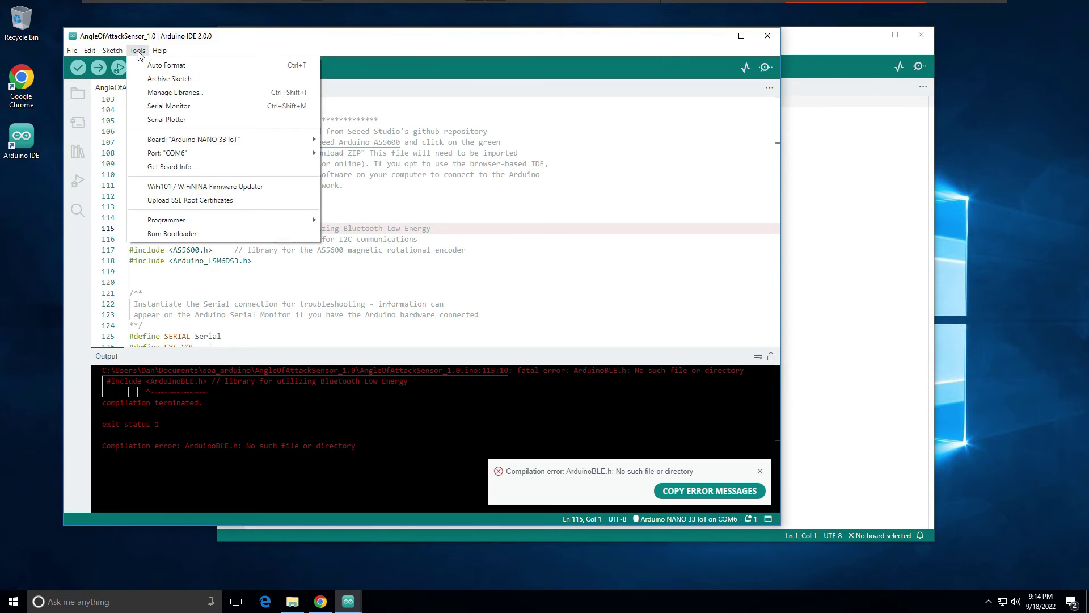
click(161, 93)
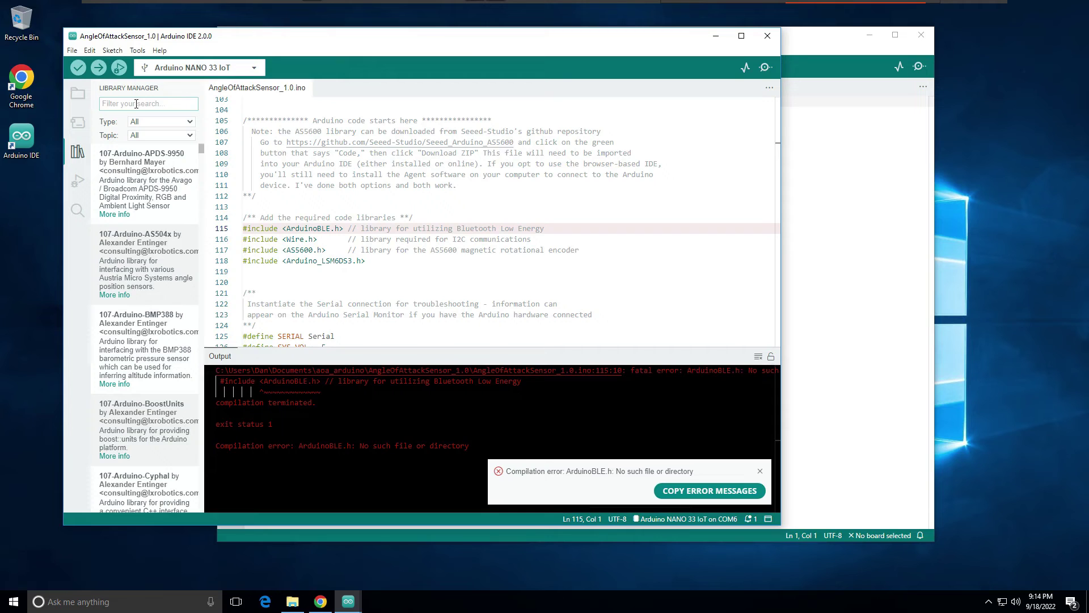
text(arduinoble)
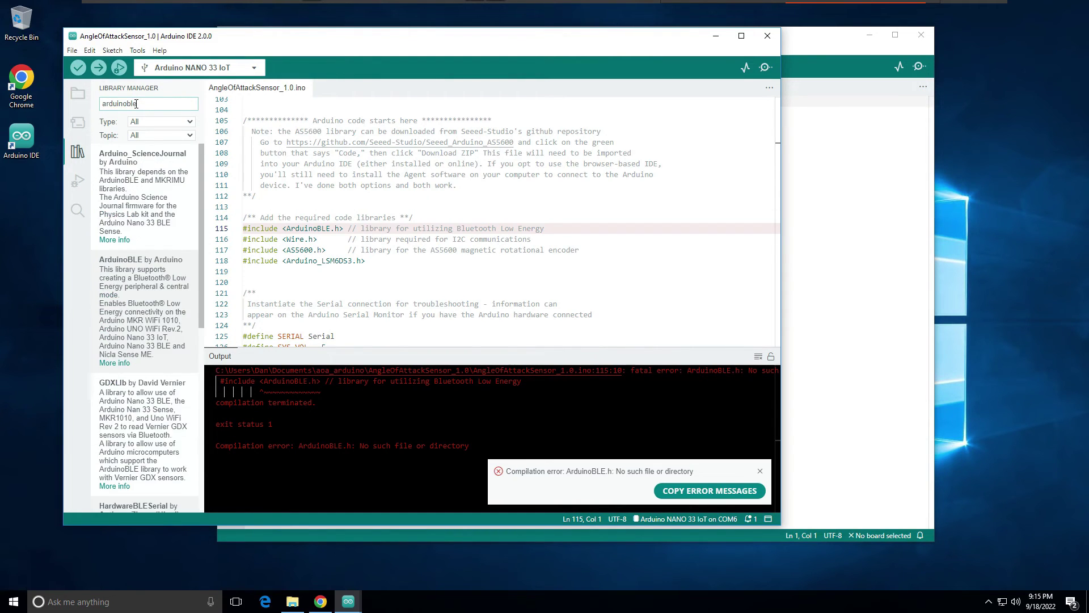
mouse_move(162, 204)
scroll(192, 221, down, 3)
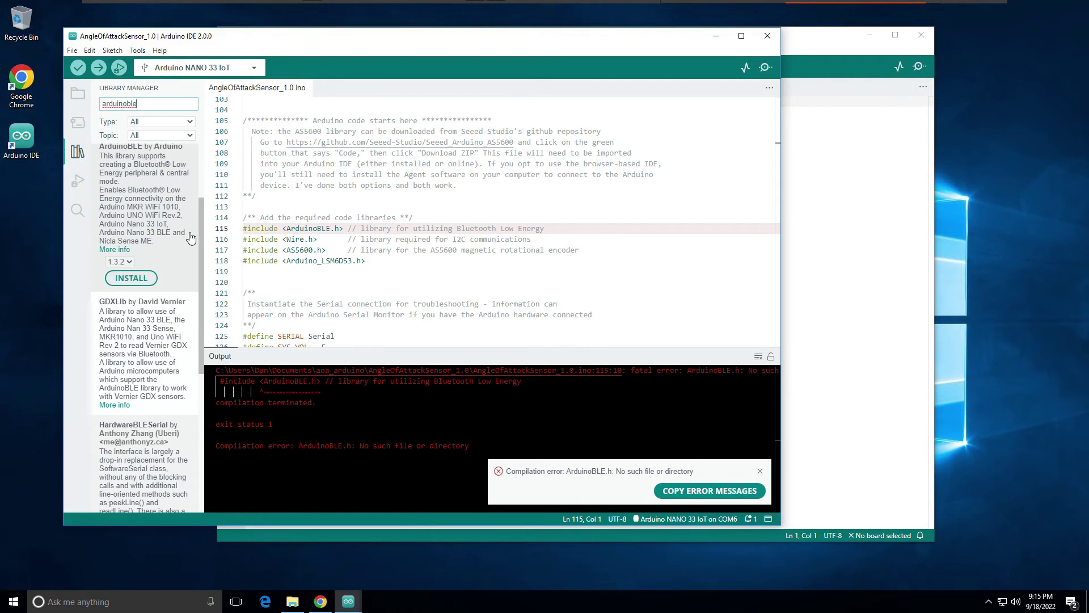
scroll(190, 238, up, 2)
mouse_move(180, 245)
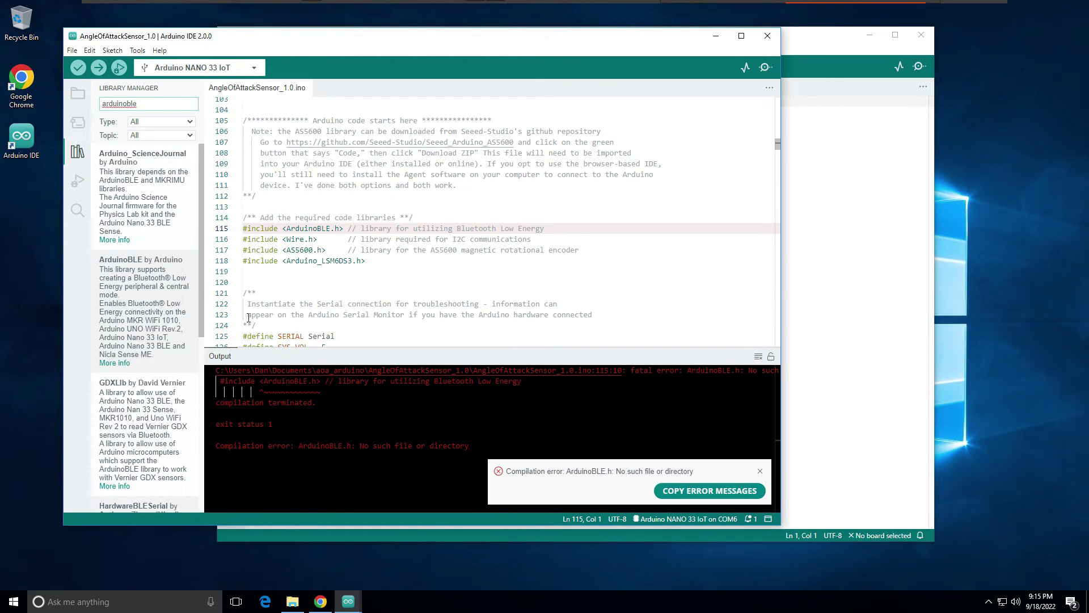
mouse_move(133, 309)
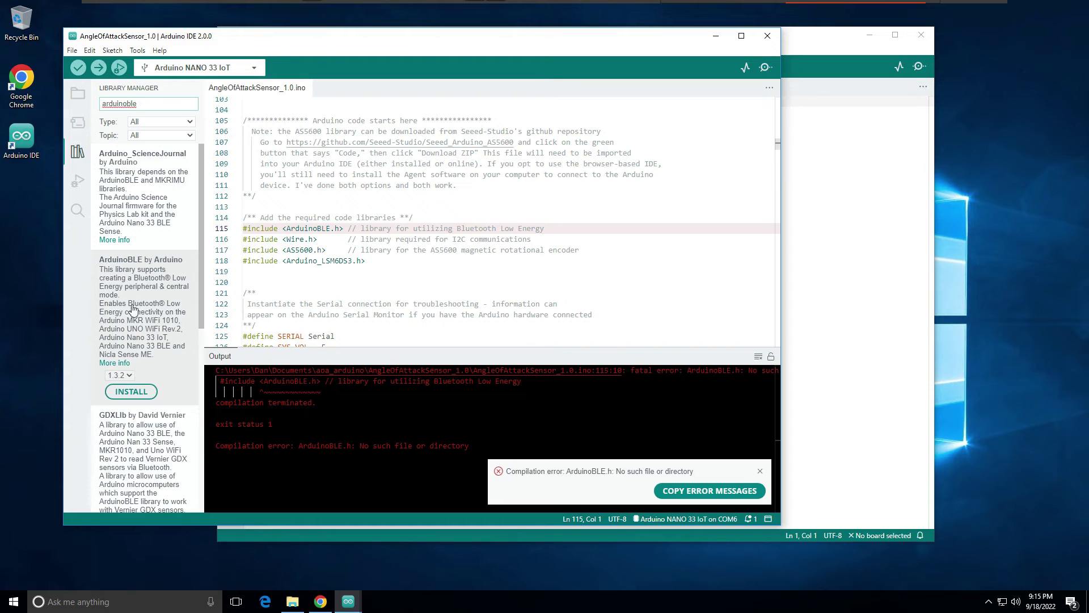
click(137, 392)
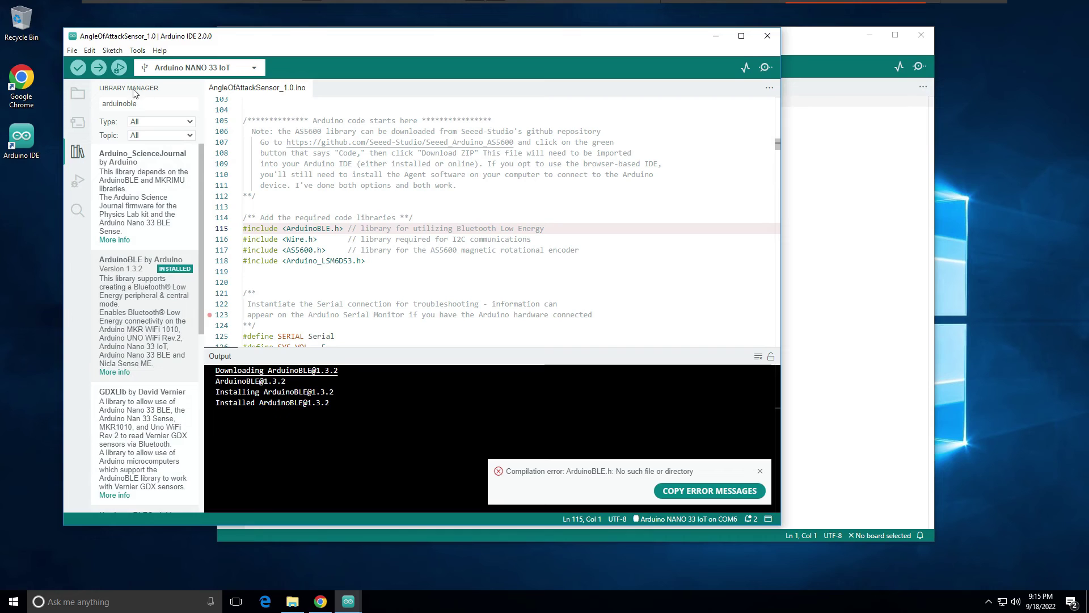
Step: Verify the sketch again and copy the Seeed_Arduino_AS5600 GitHub URL from the comment on line 107
click(79, 68)
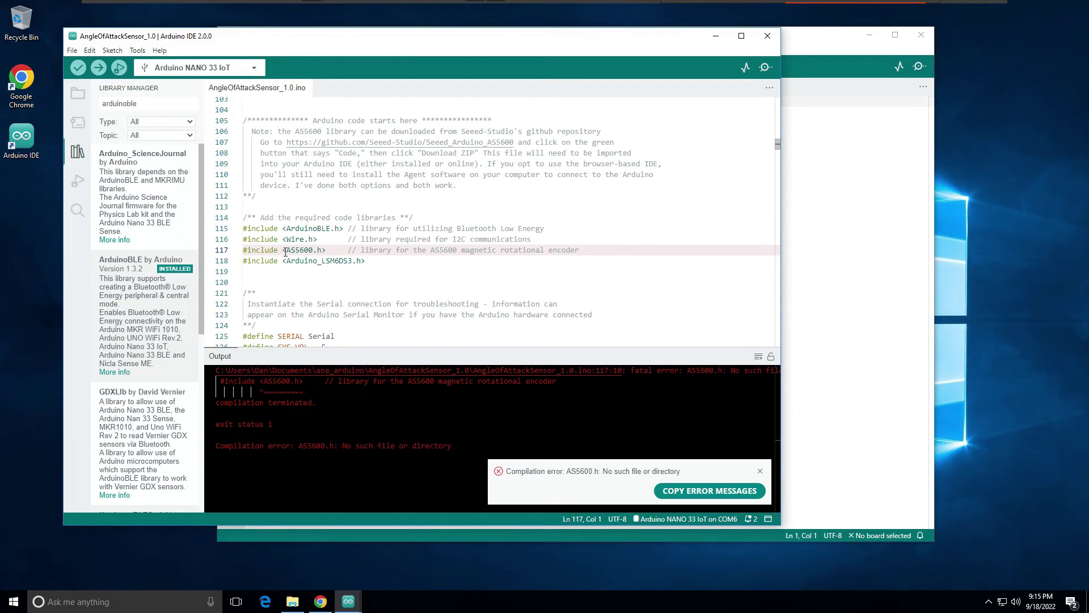
drag(285, 253, 326, 248)
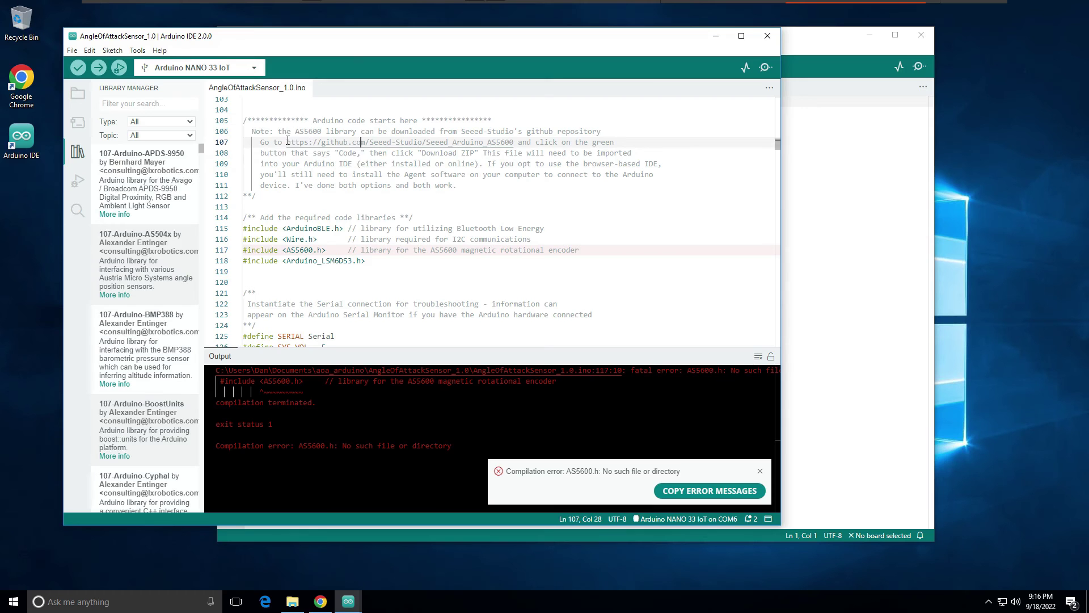
drag(286, 141, 514, 143)
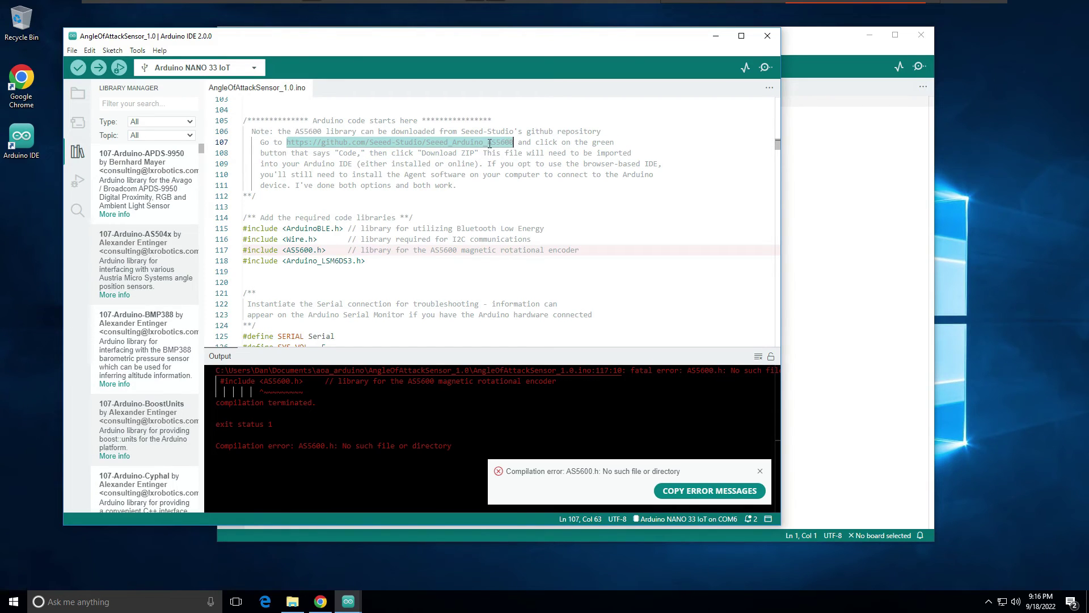
right_click(489, 143)
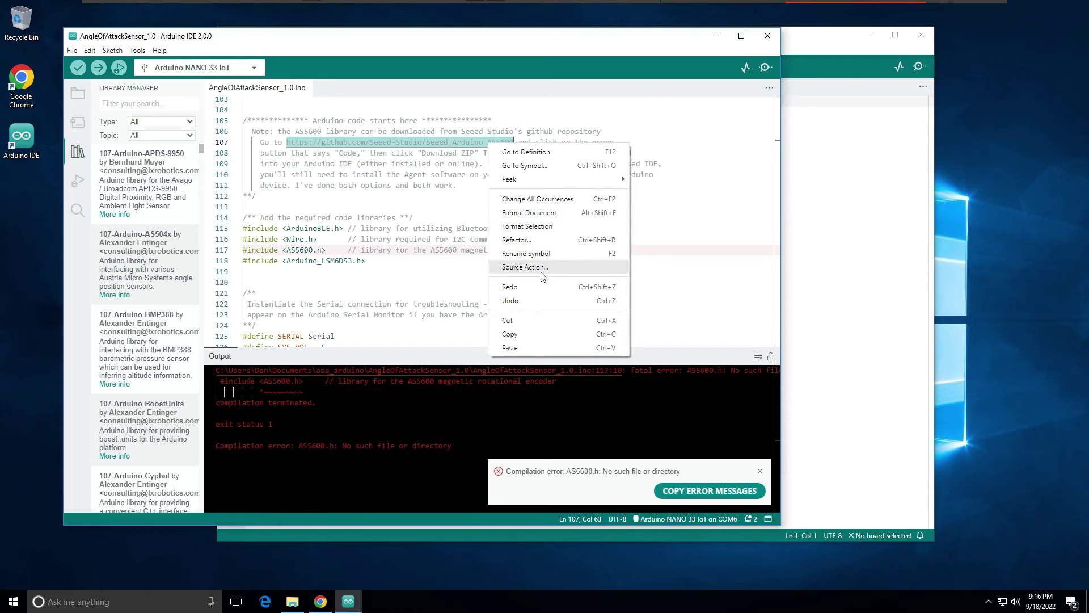
click(529, 334)
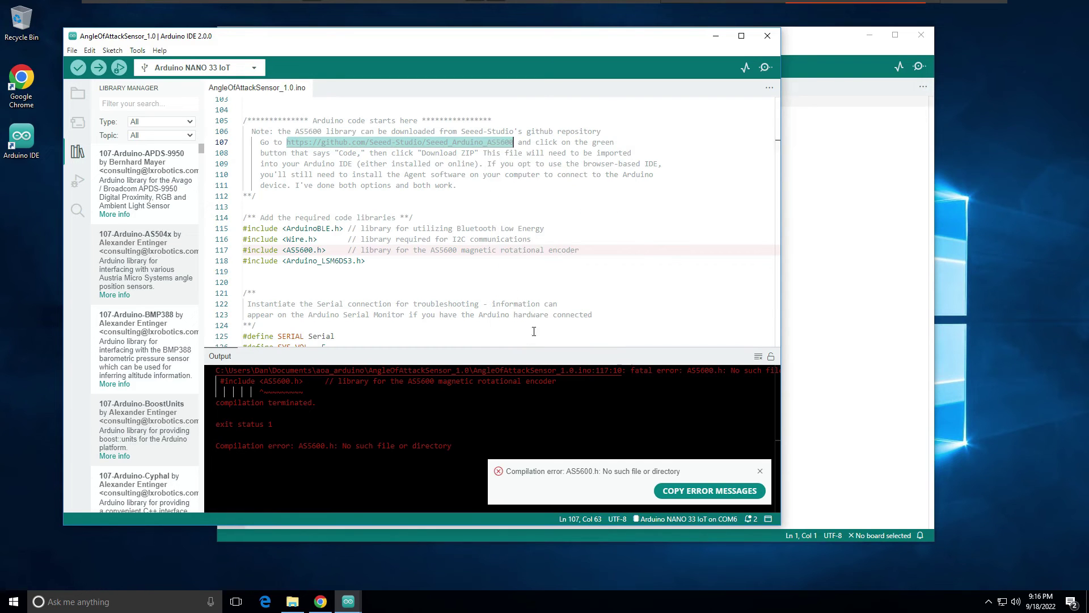
Step: Switch to Chrome and open the copied Seeed_Arduino_AS5600 GitHub URL in a new browser tab
click(787, 35)
click(321, 601)
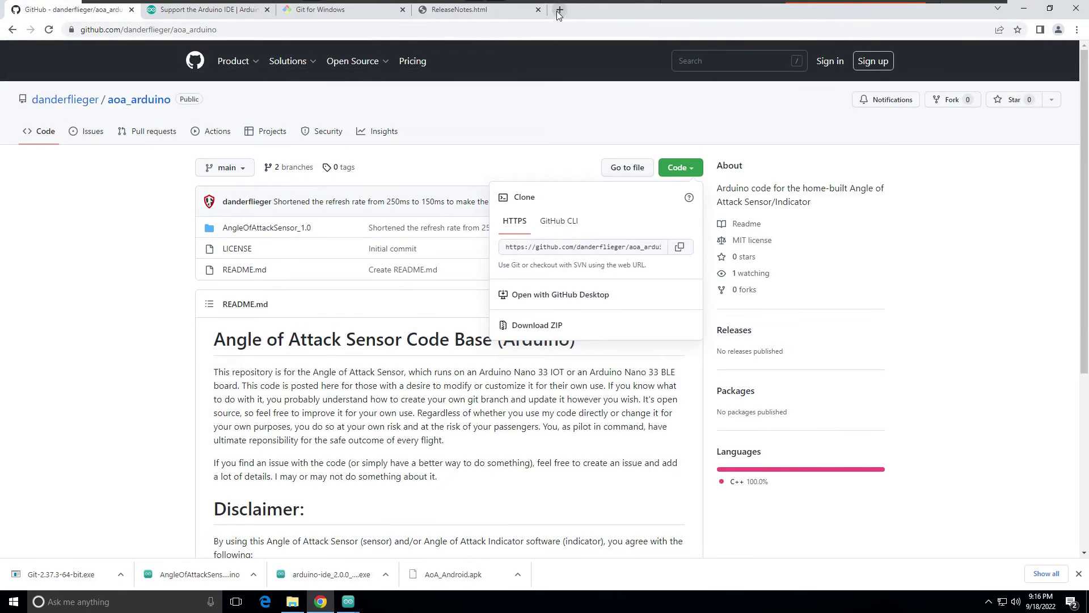
click(559, 10)
click(317, 30)
key(ctrl+v)
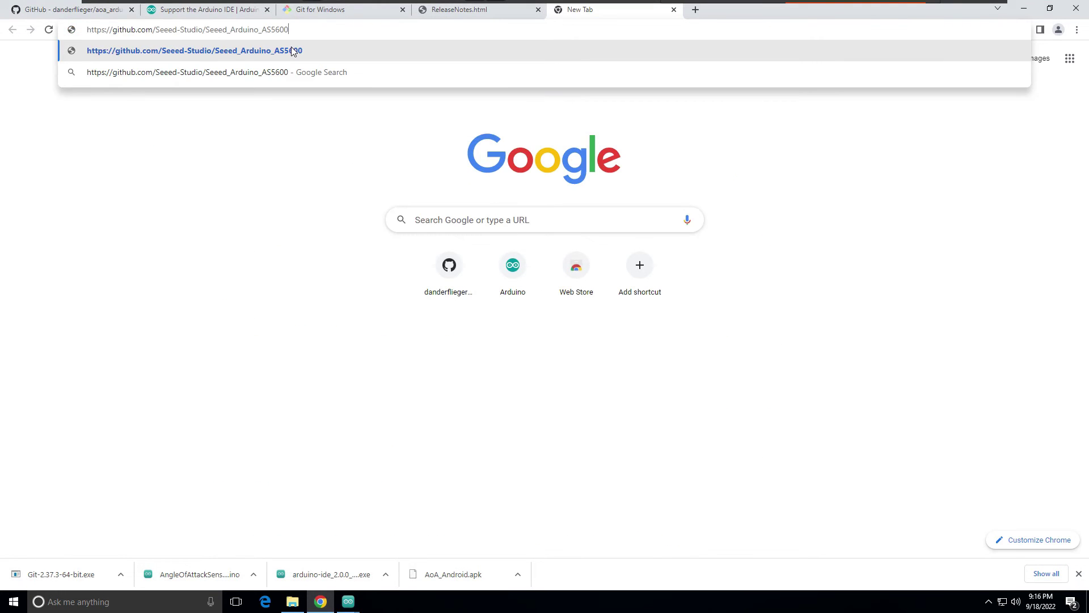
click(292, 50)
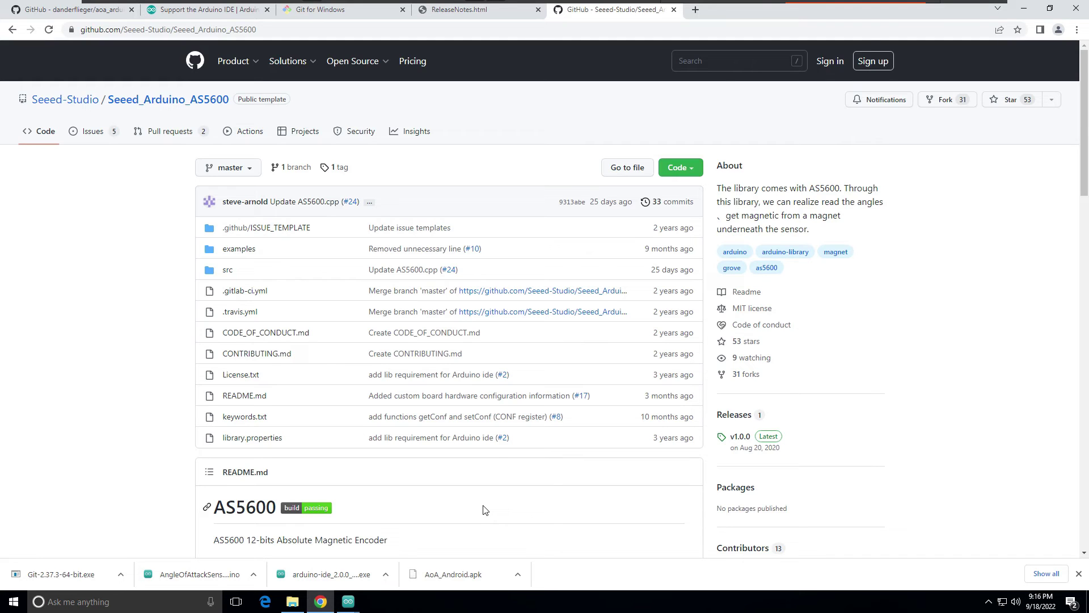
Step: Download the Seeed_Arduino_AS5600 repository as a ZIP and show the file in its Downloads folder
scroll(446, 500, down, 3)
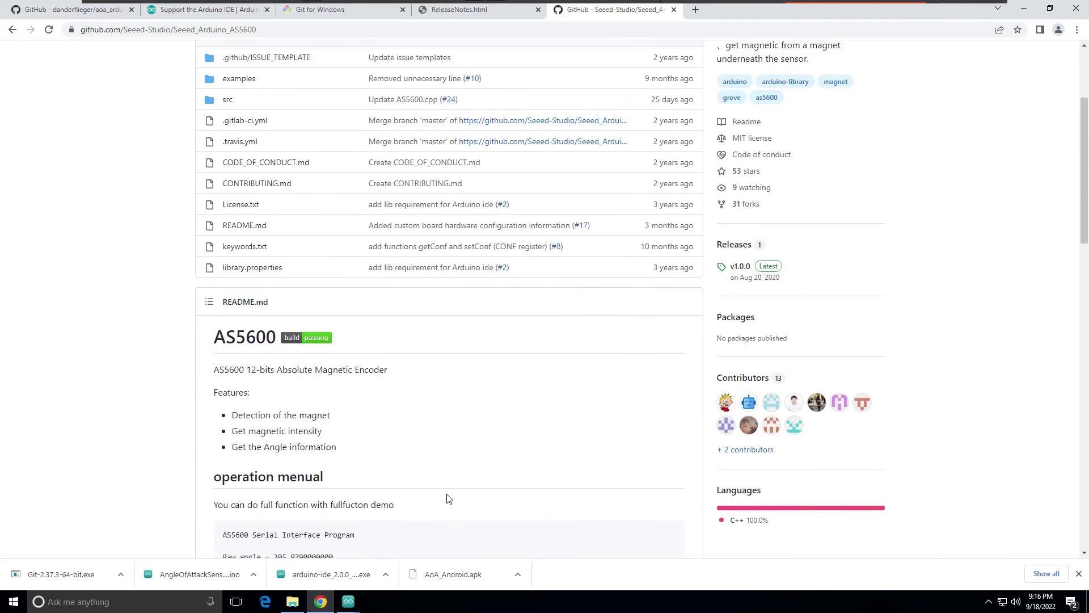
scroll(449, 498, up, 3)
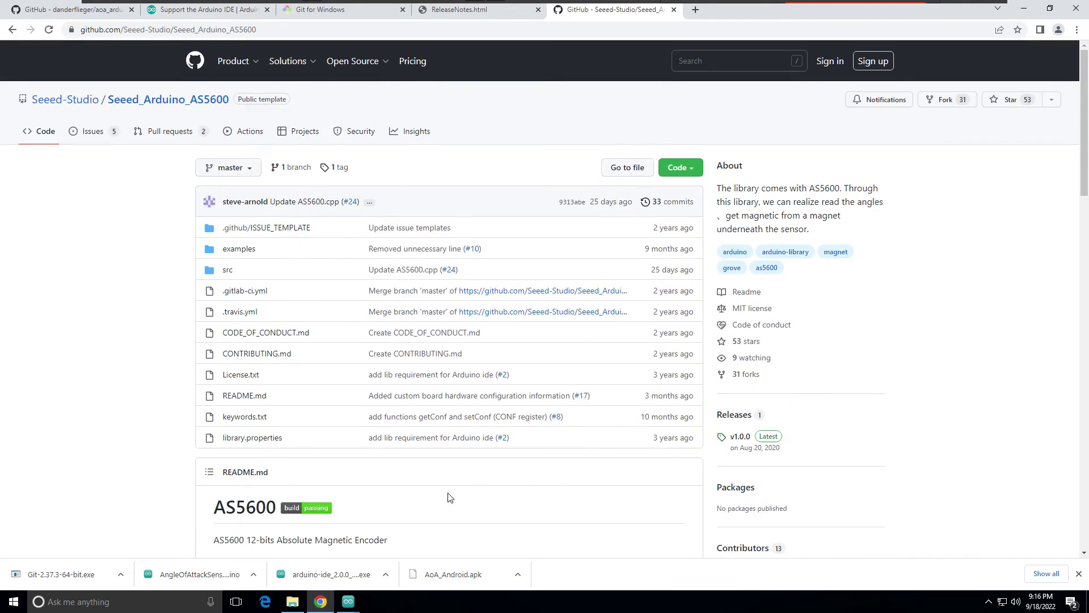
click(679, 166)
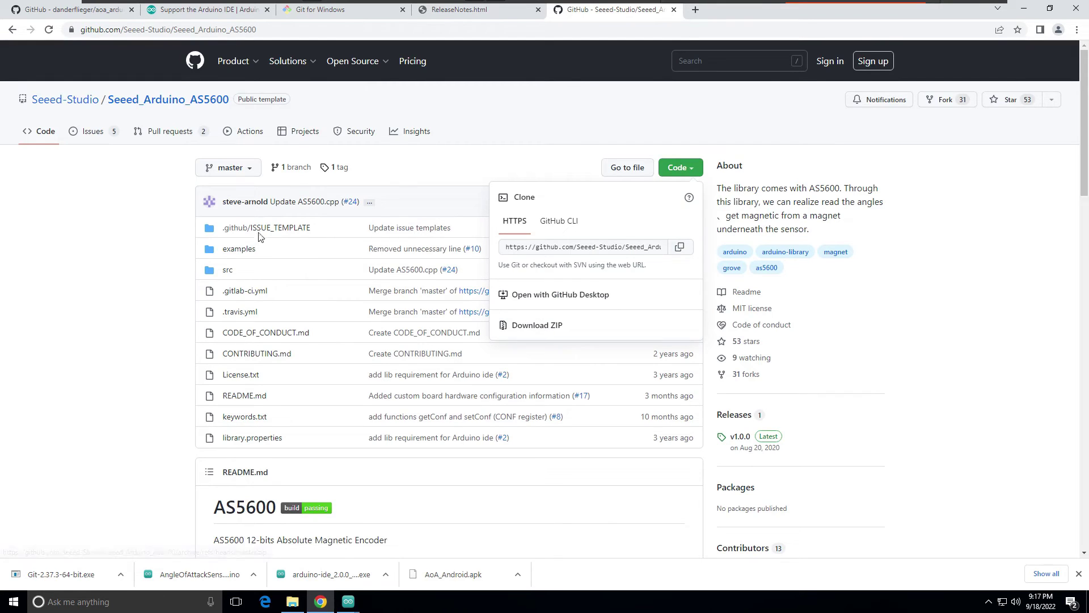
click(543, 327)
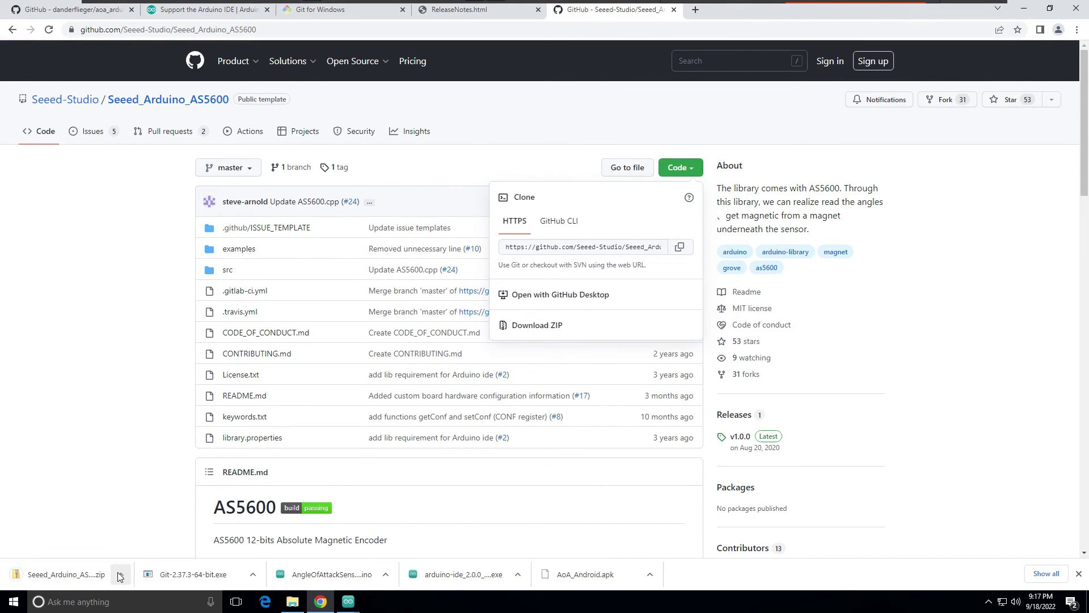
click(119, 576)
click(142, 539)
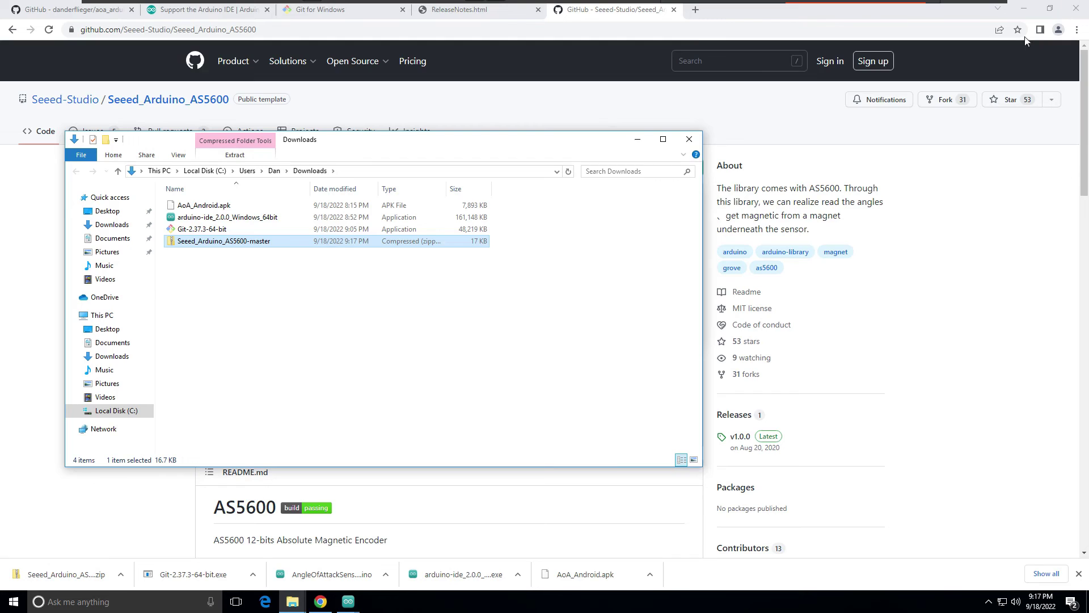
Step: Minimize Chrome, then close the empty sketch_sep18a window and arrange the AngleOfAttackSensor_1.0 window beside the Downloads folder
click(1024, 9)
drag(432, 146, 407, 237)
click(292, 50)
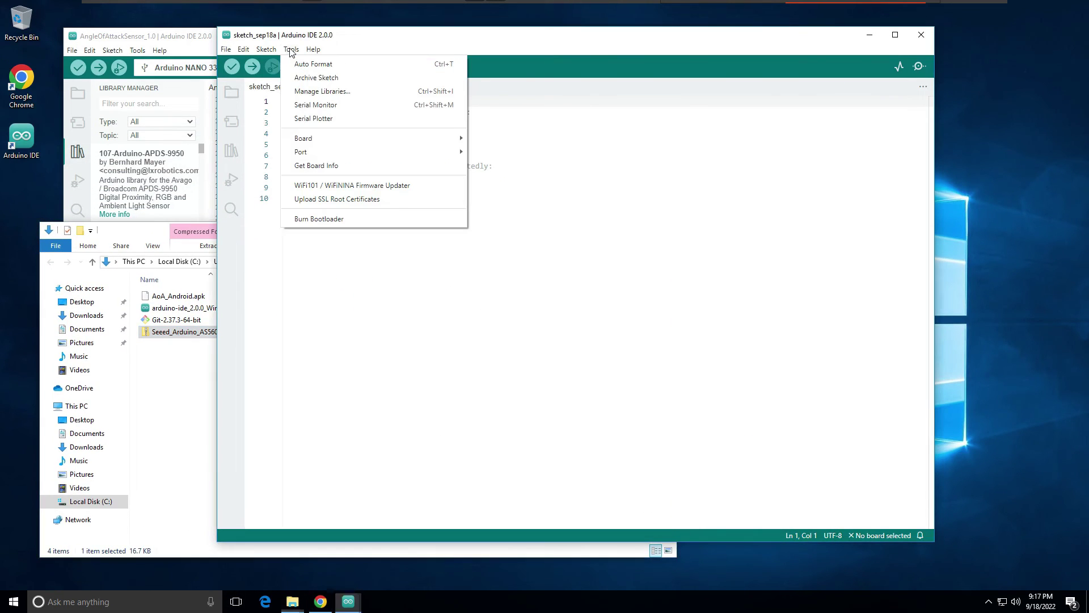
click(169, 42)
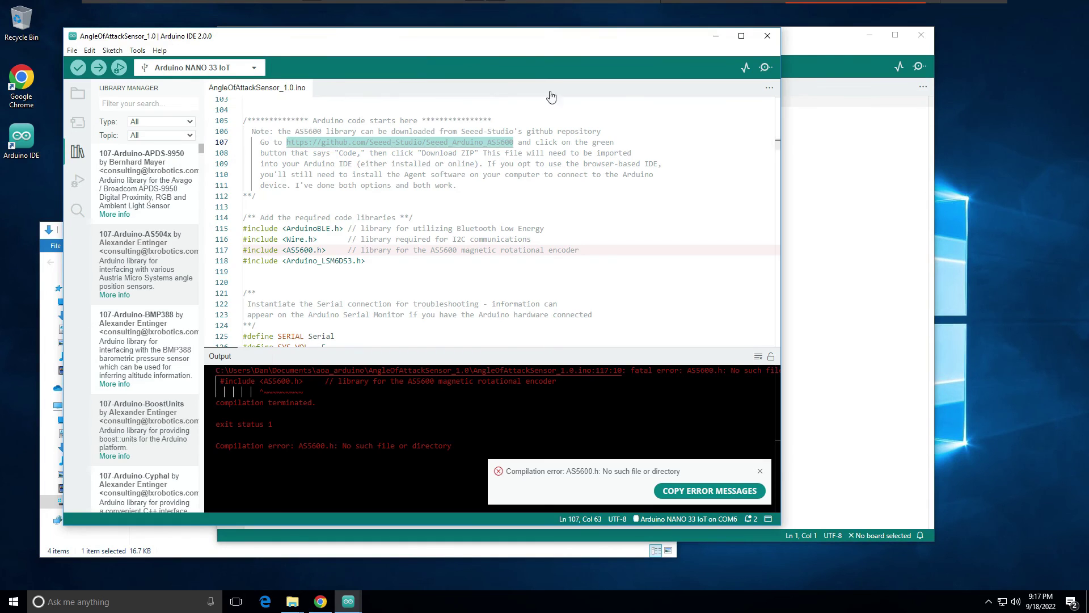
click(922, 35)
drag(494, 45, 761, 39)
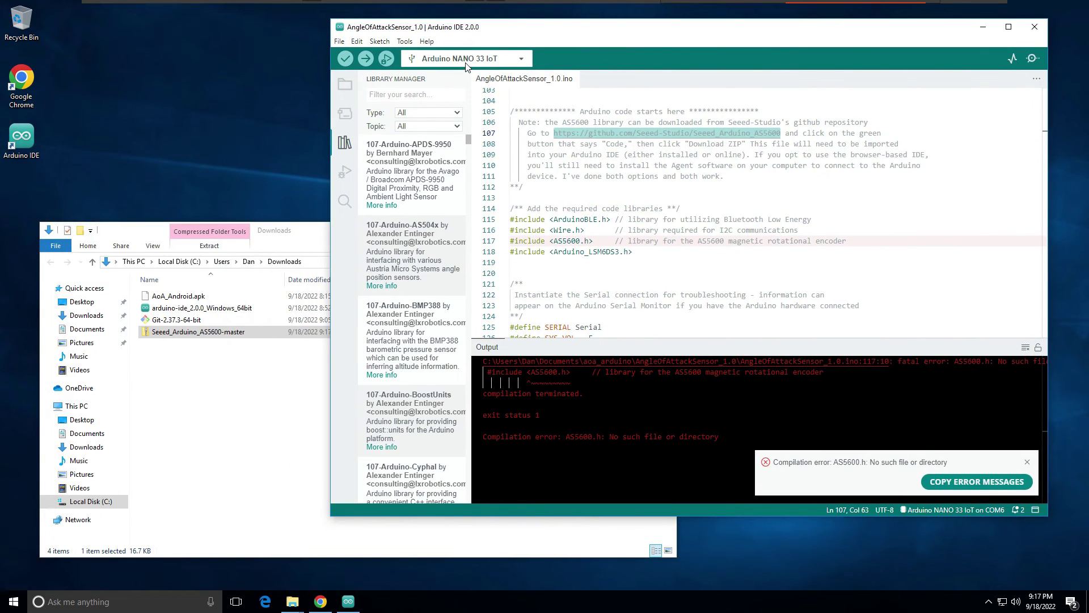
Step: Add the downloaded Seeed_Arduino_AS5600-master ZIP from the Downloads folder to the IDE as a library
click(399, 96)
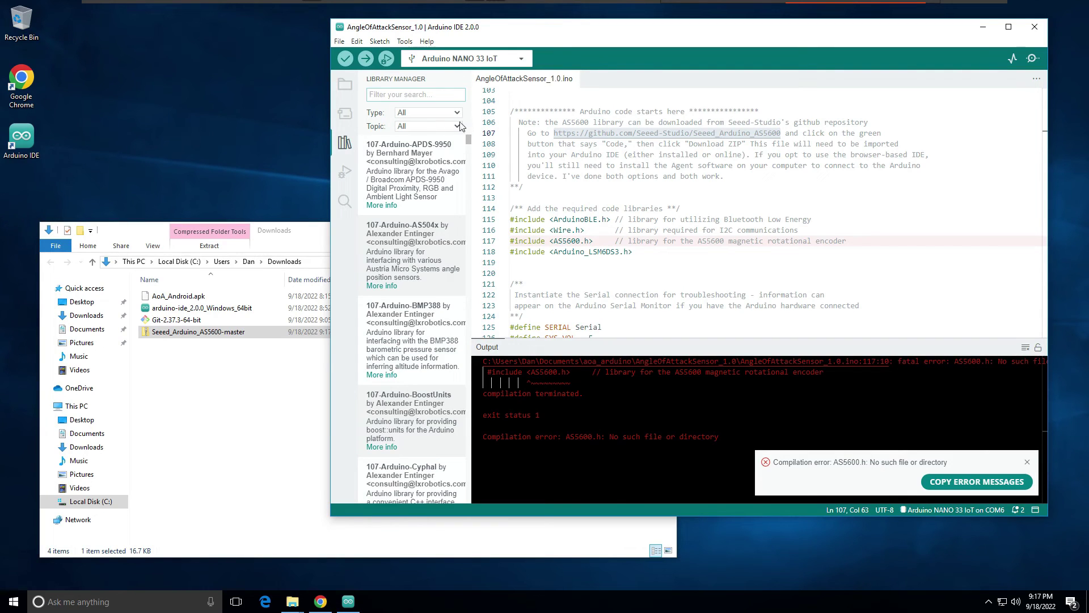
click(404, 42)
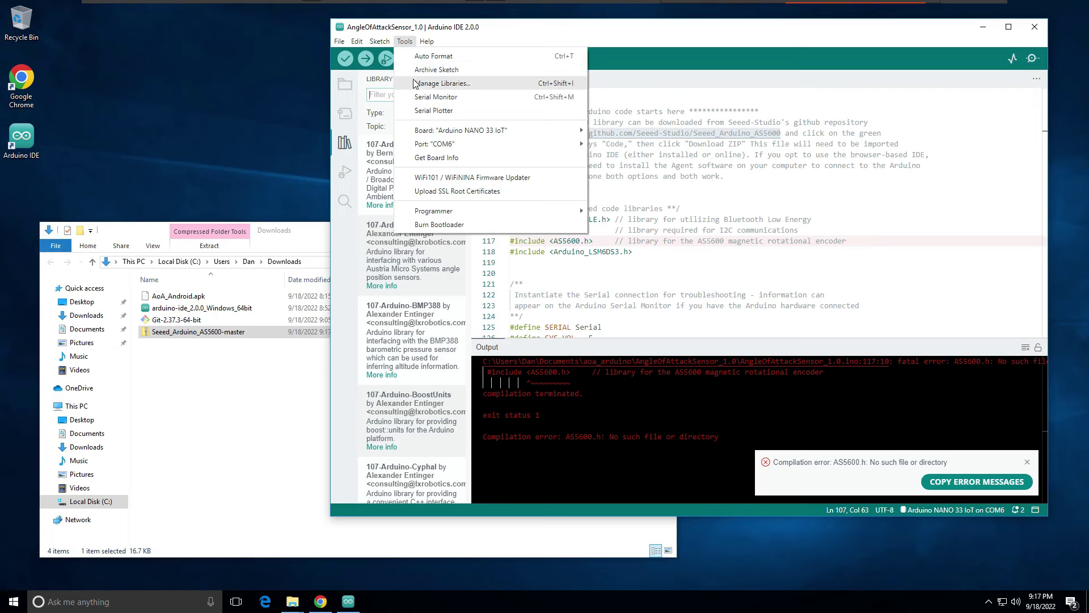
mouse_move(383, 47)
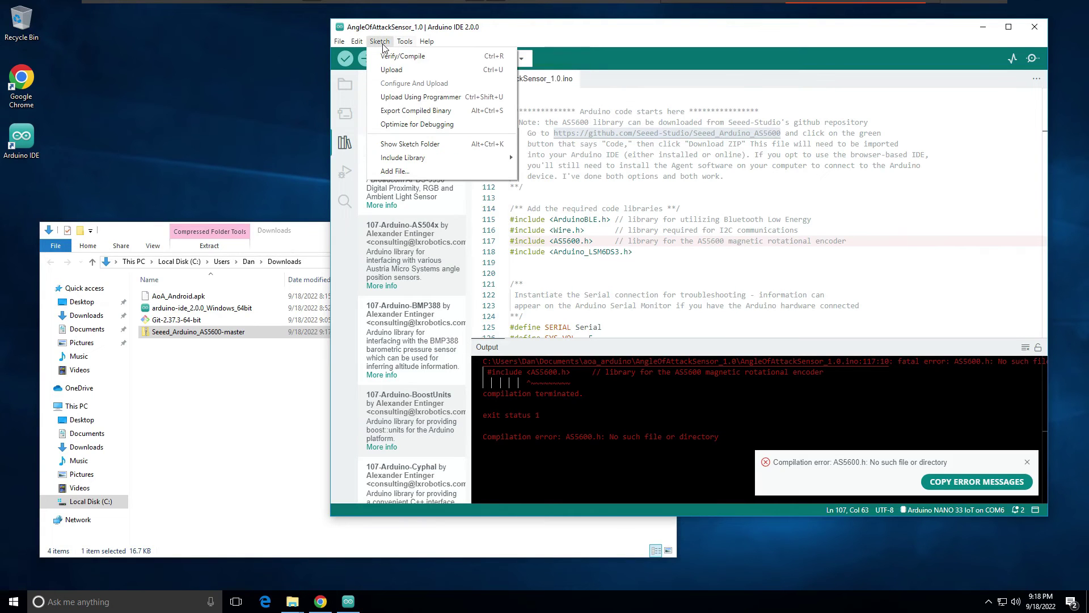
mouse_move(399, 158)
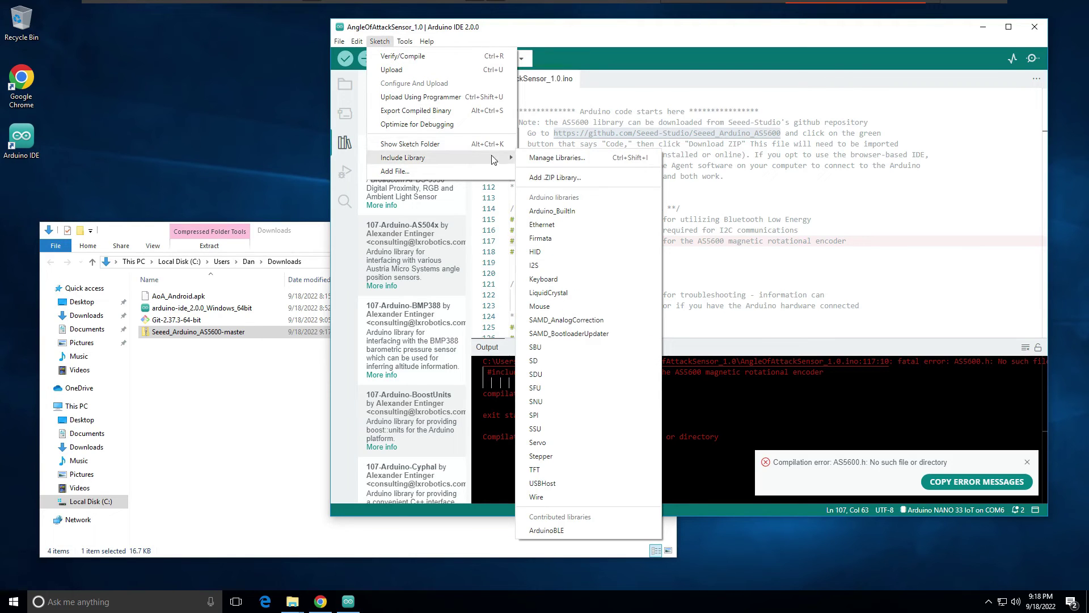
click(565, 179)
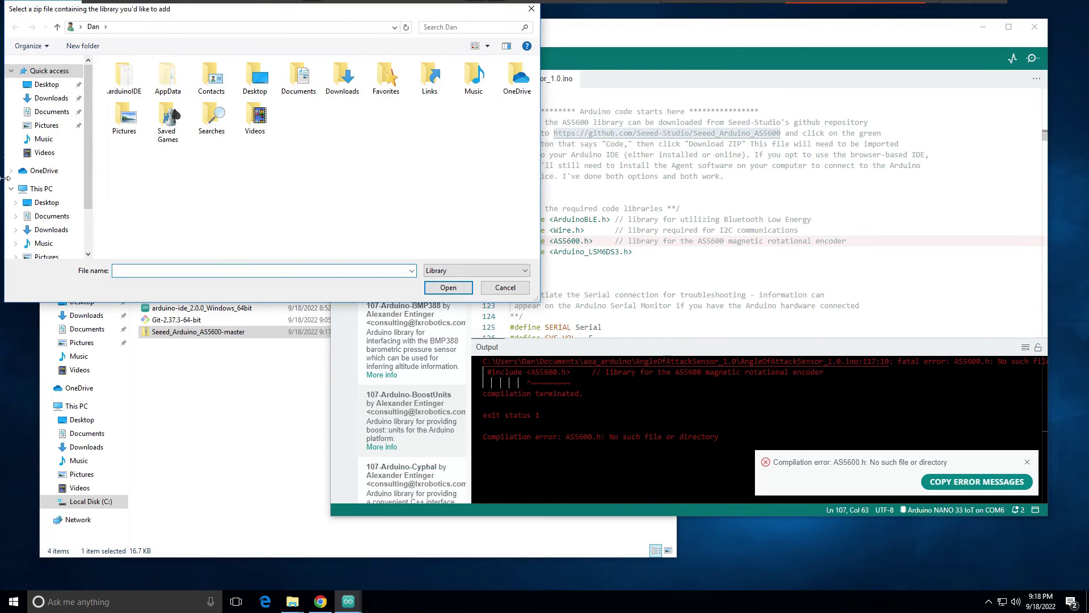
click(51, 230)
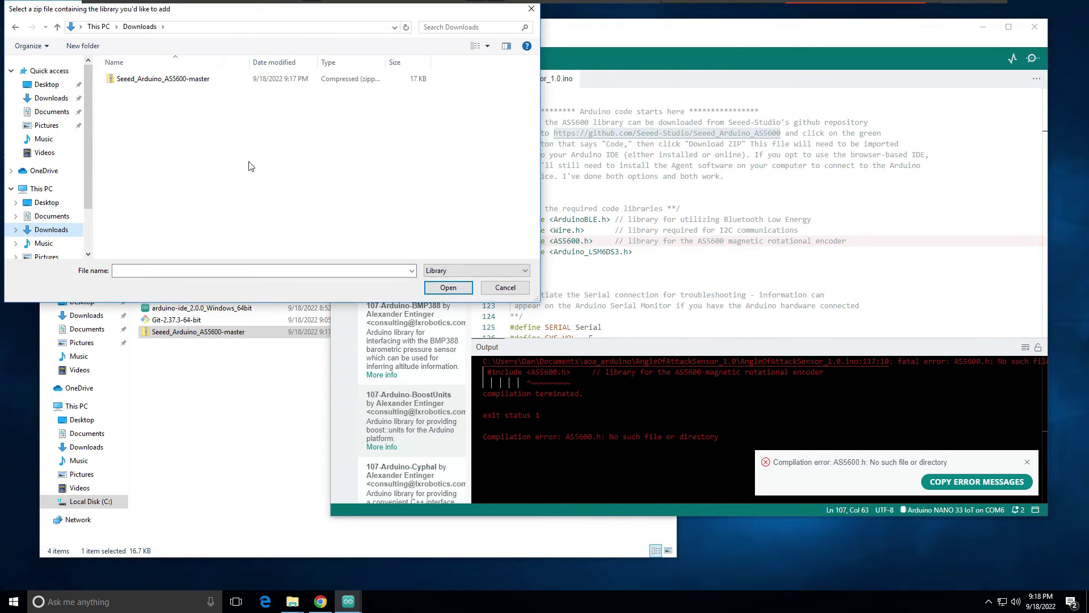
click(132, 80)
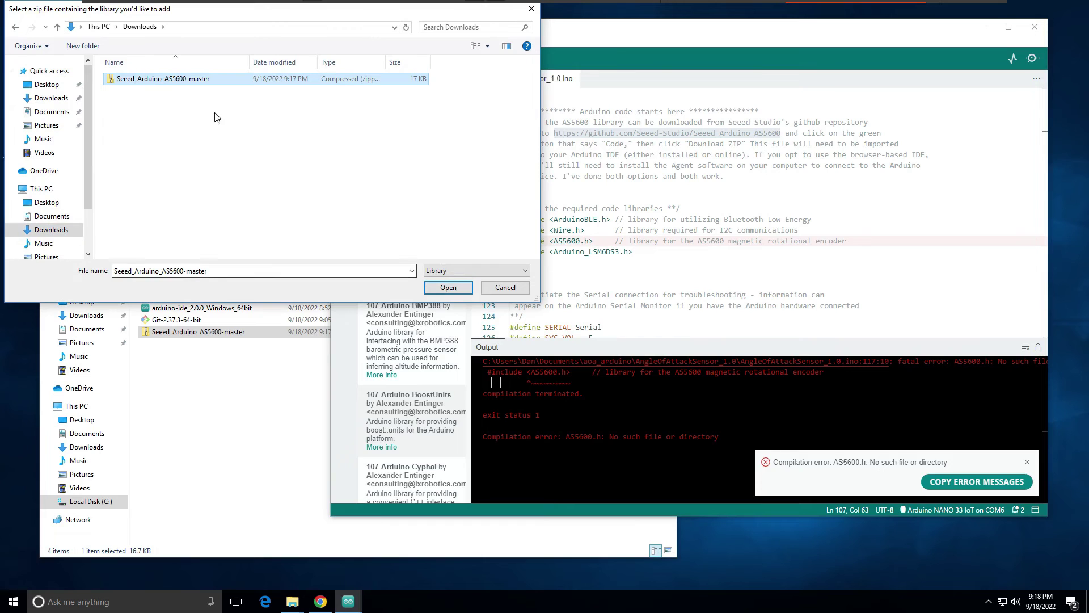
click(448, 288)
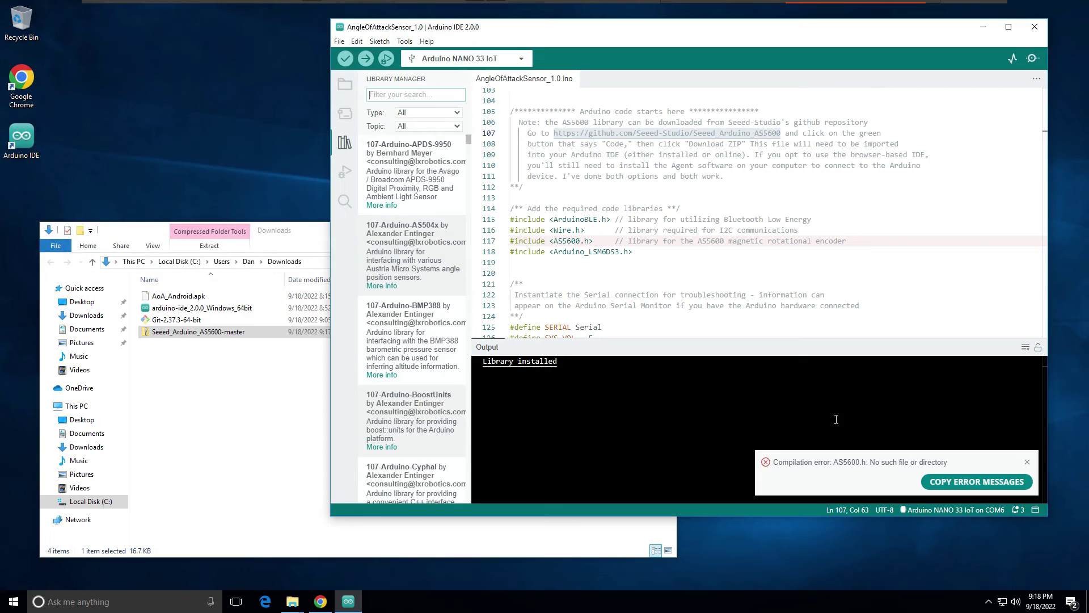
Step: Verify the sketch again and select the Arduino_LSM6DS3 library name in the include on line 118
mouse_move(447, 182)
click(345, 59)
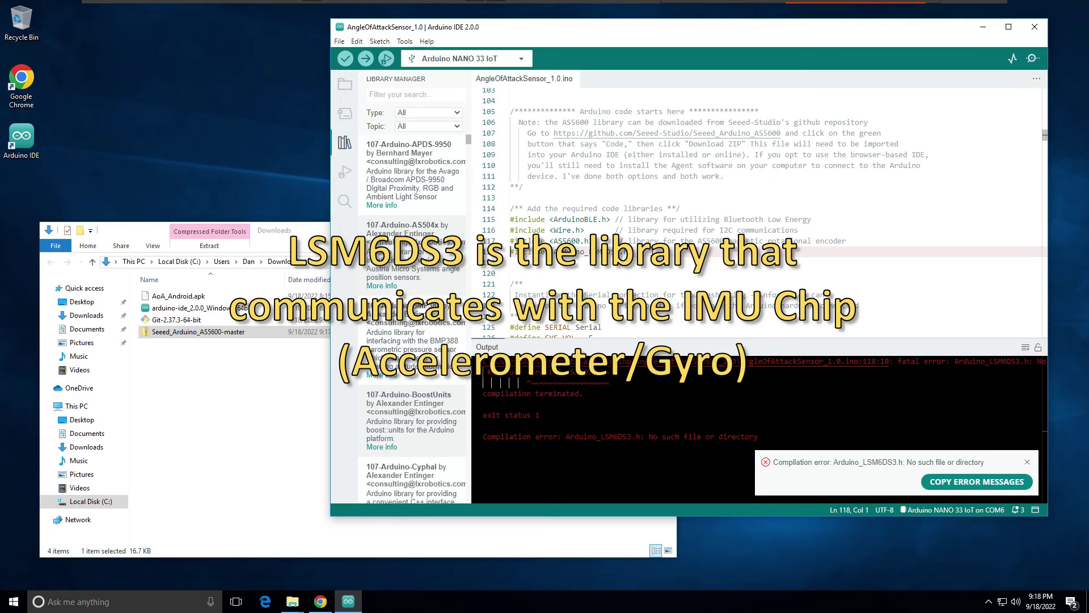
click(641, 254)
double_click(602, 252)
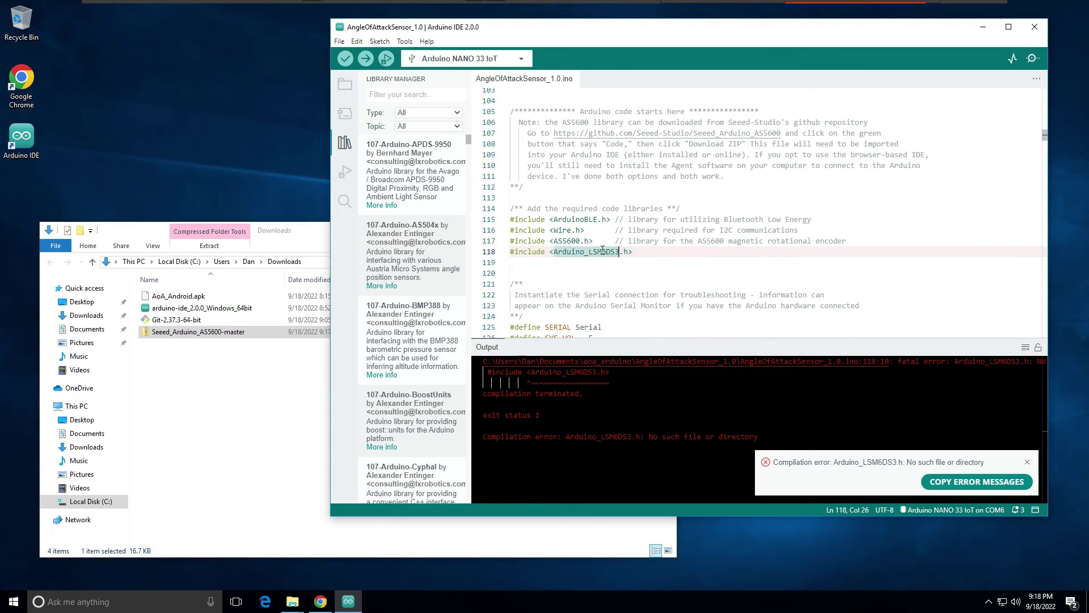
Step: Search the Library Manager for "Arduino_lsm6ds"
click(403, 95)
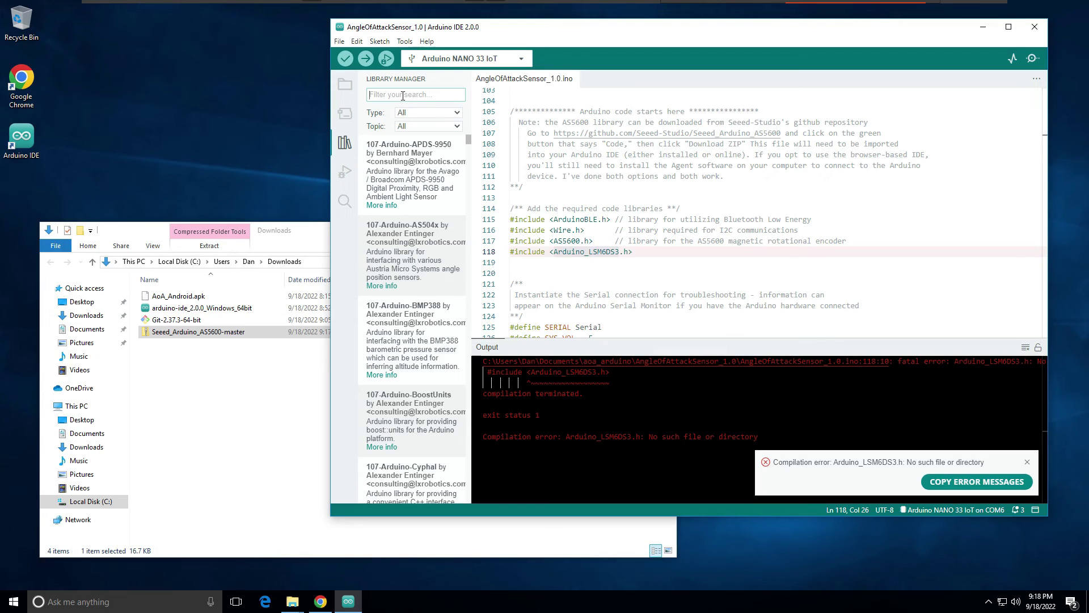
text(Arduino_)
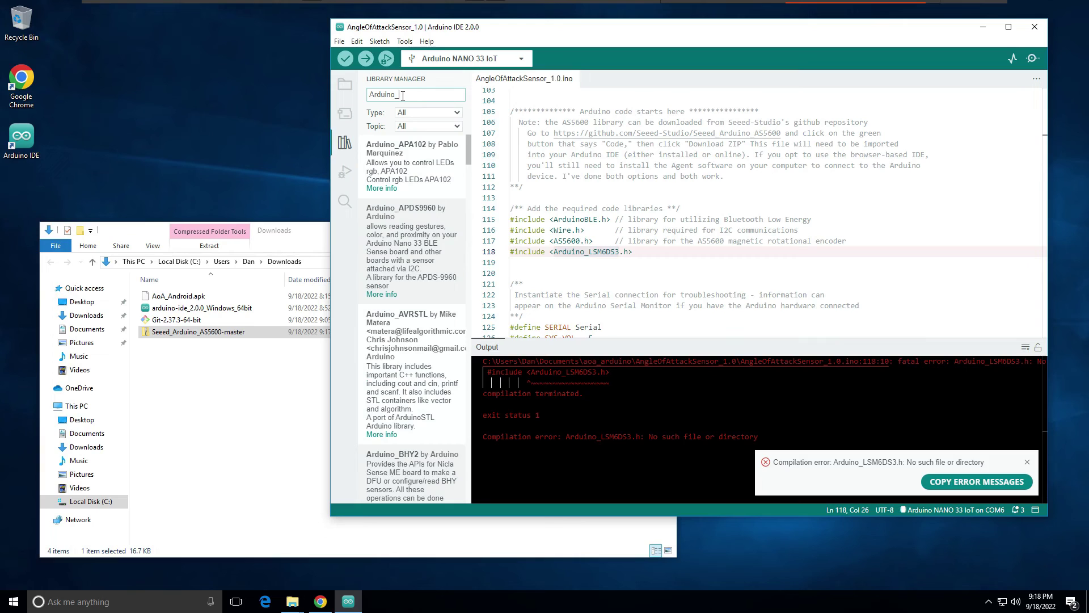
text(lsm6ds)
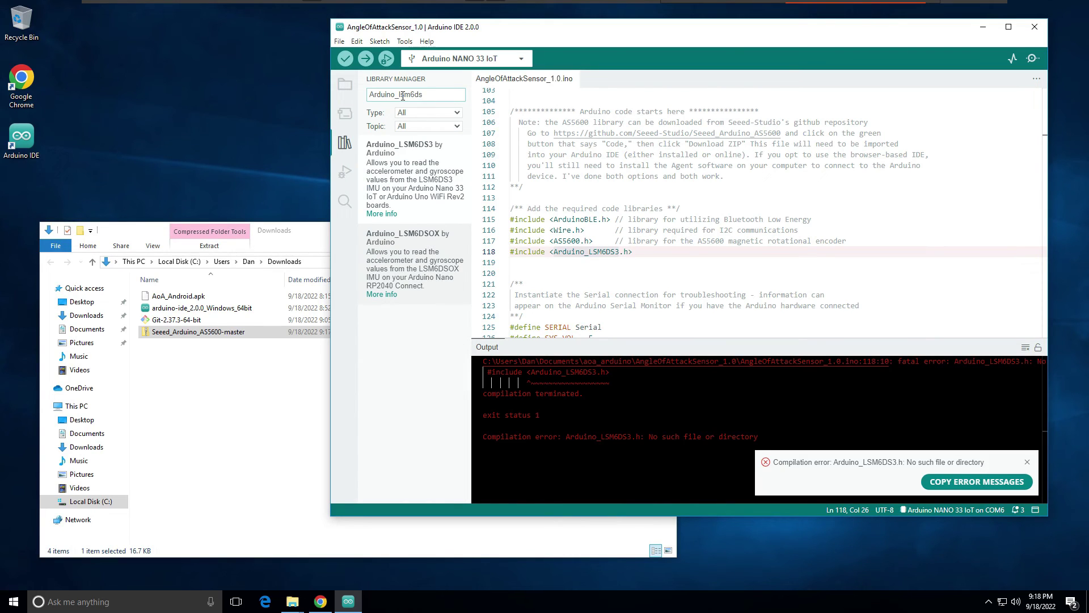